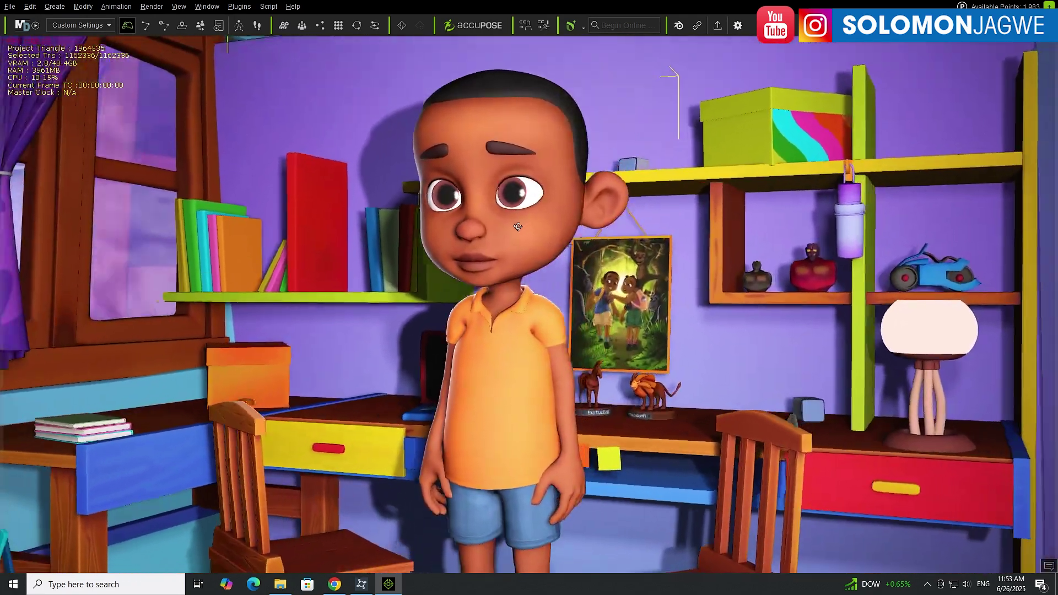
right_drag(446, 232, 528, 226)
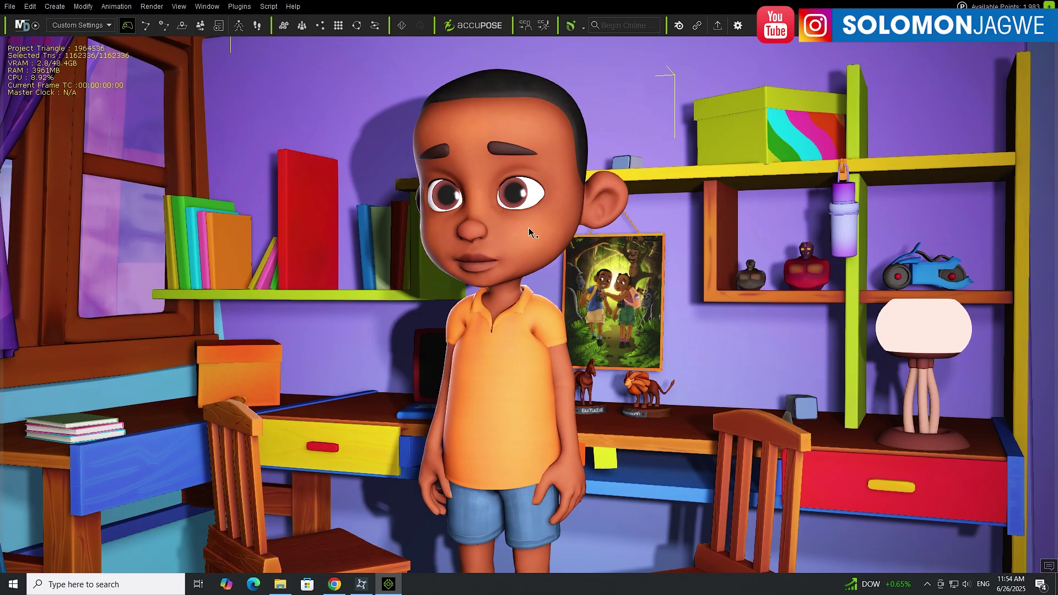
scroll(528, 228, up, 4)
middle_drag(520, 227, 531, 284)
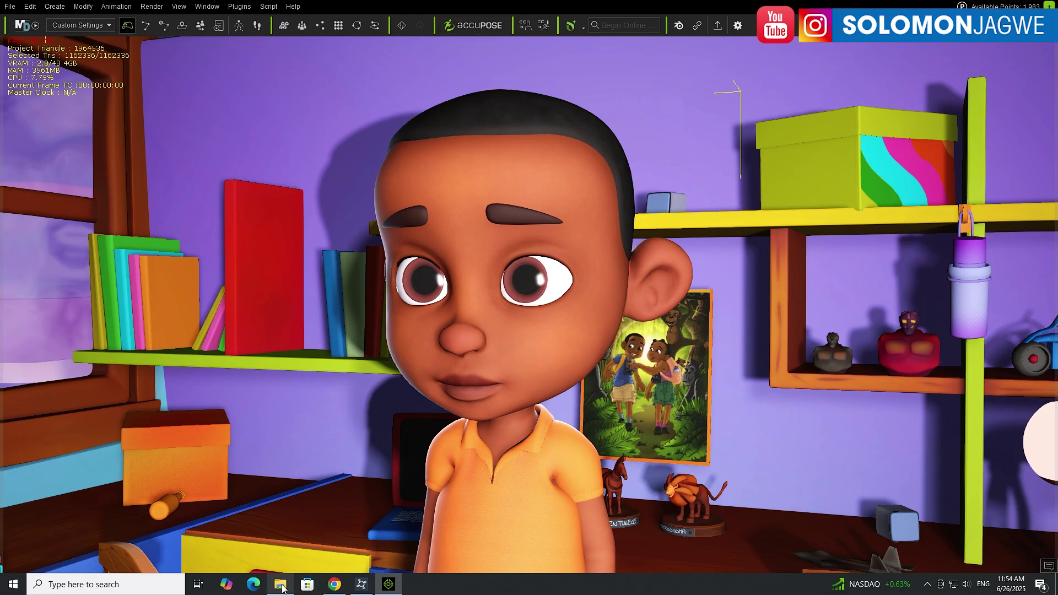
Step: Switch to Chrome and open the AccuPOSE product page on the Reallusion site
click(334, 584)
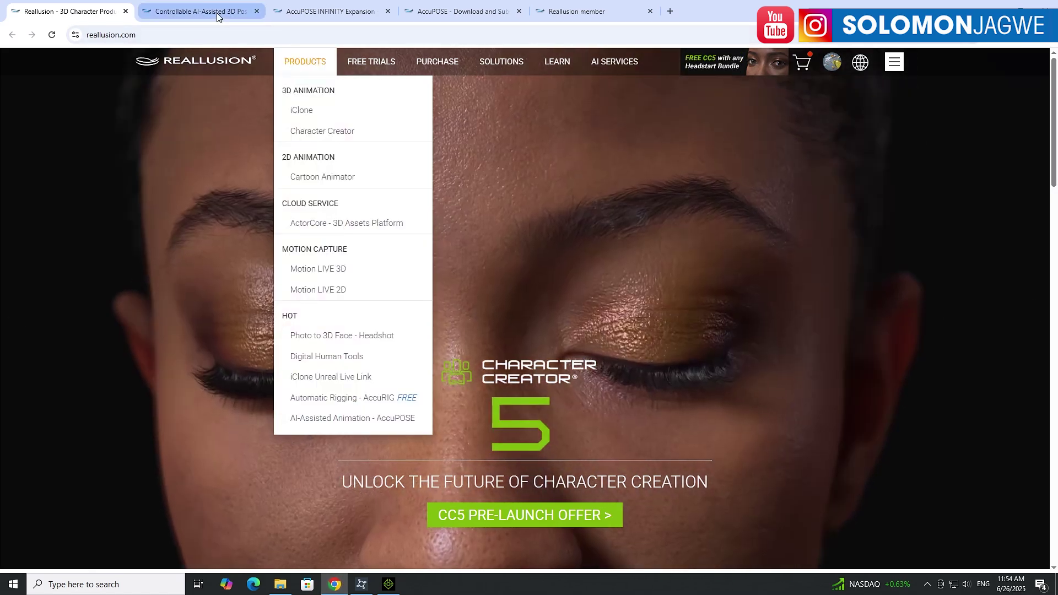
click(225, 12)
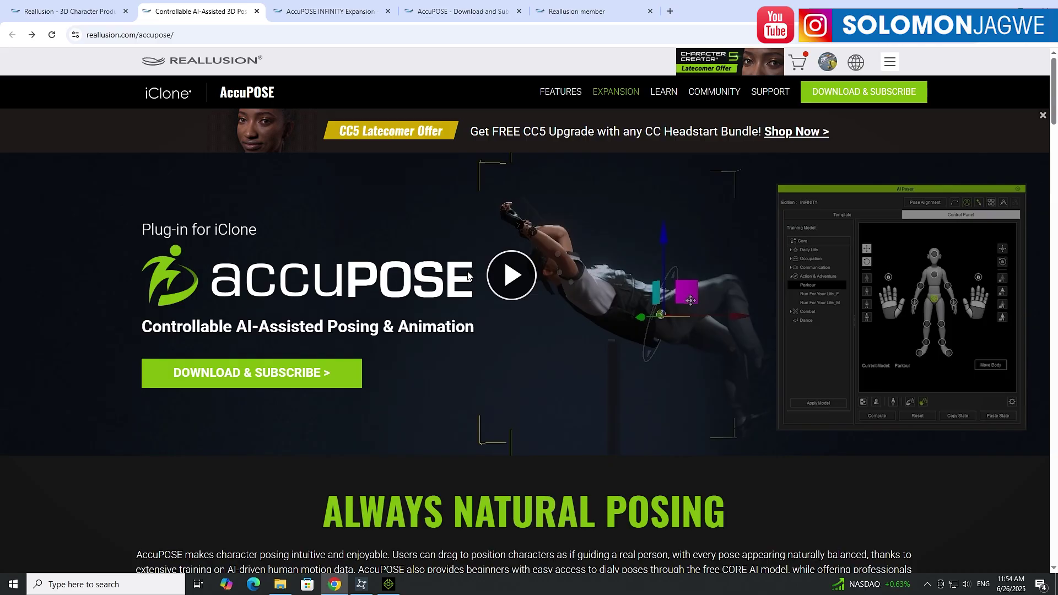
scroll(467, 272, down, 3)
scroll(468, 272, up, 3)
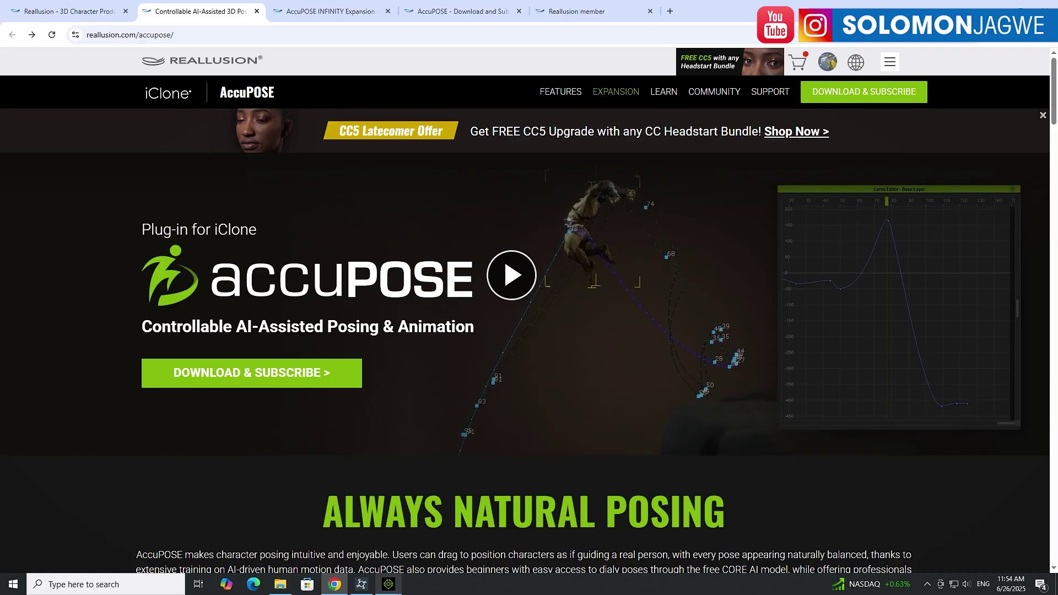
Step: Switch back to iClone and inspect the boy character in the room from several angles
click(388, 584)
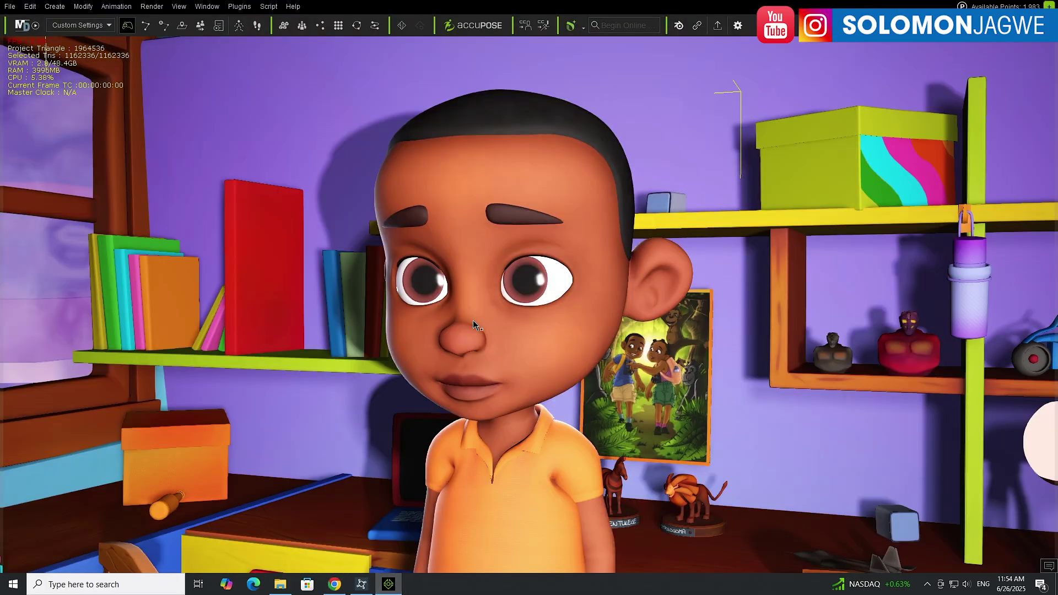
middle_drag(503, 401, 481, 231)
right_drag(481, 232, 474, 290)
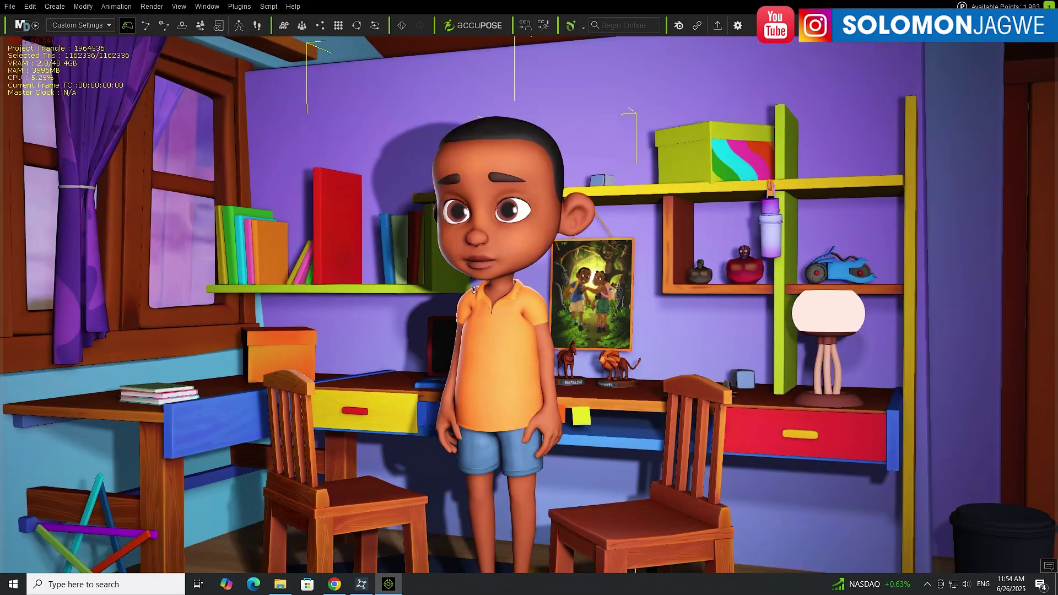
scroll(487, 357, down, 10)
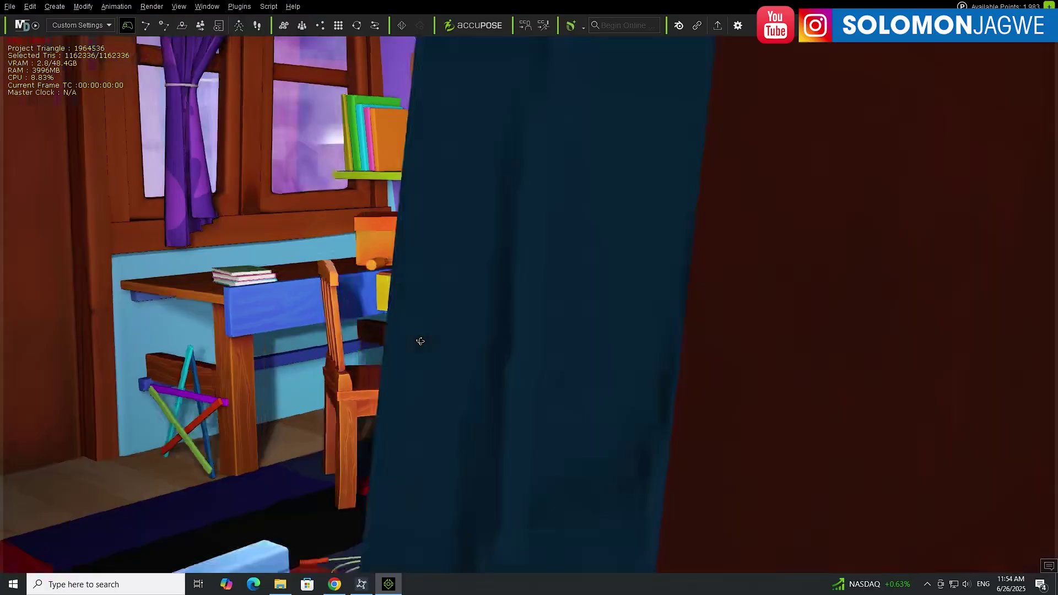
scroll(464, 343, up, 10)
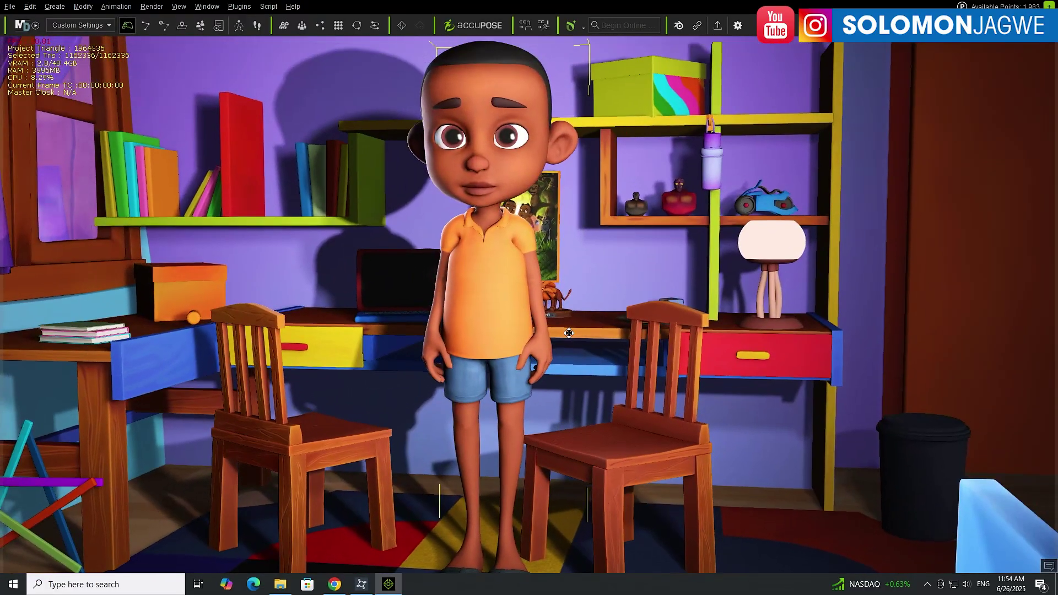
middle_drag(569, 333, 570, 331)
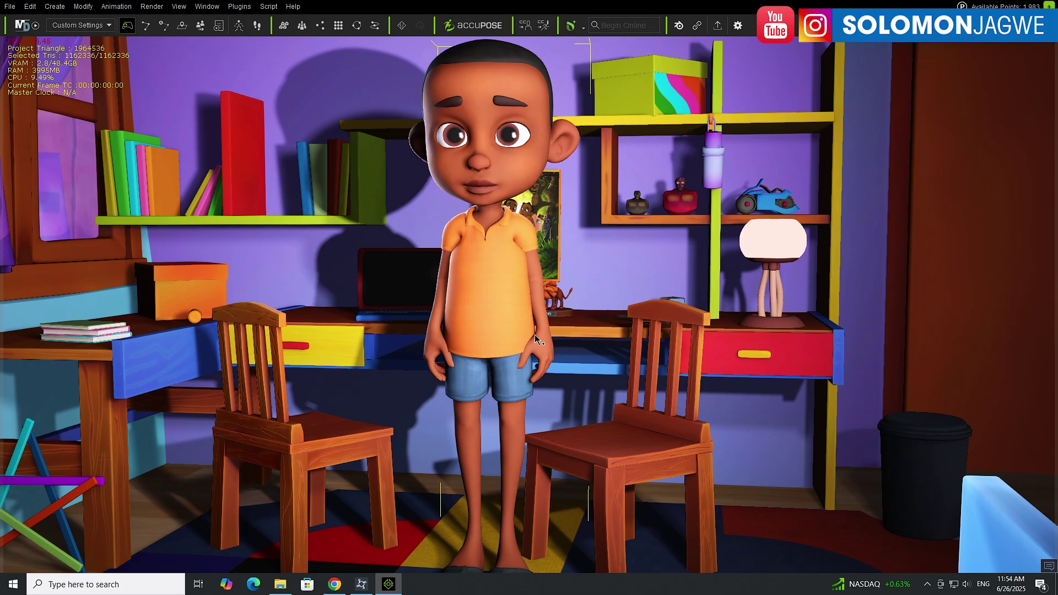
right_drag(535, 335, 560, 387)
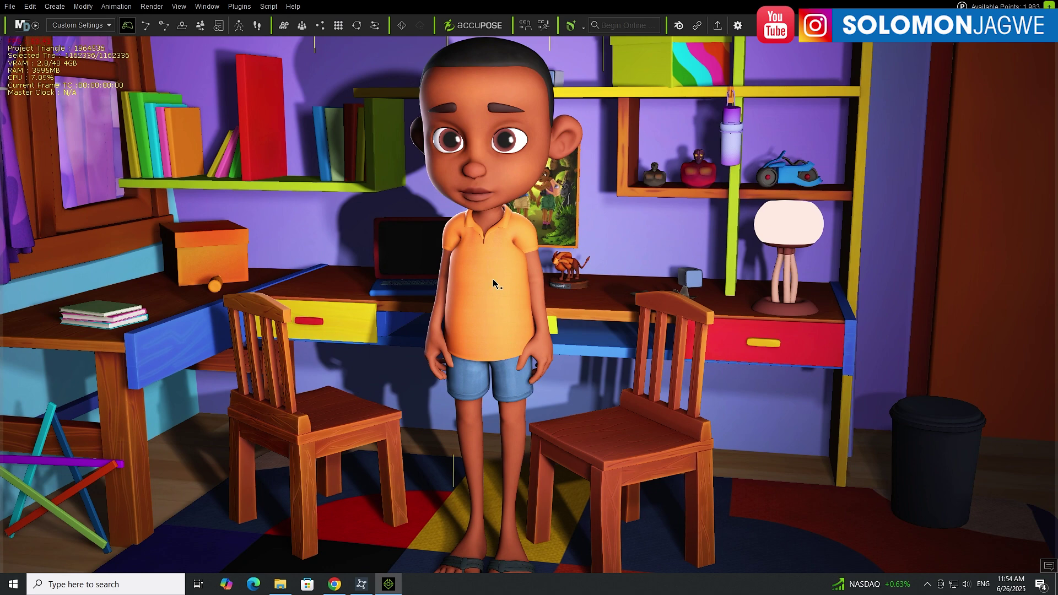
Step: Leave the full-screen viewport and open Edit Motion Layer for the boy character
key(ctrl+7)
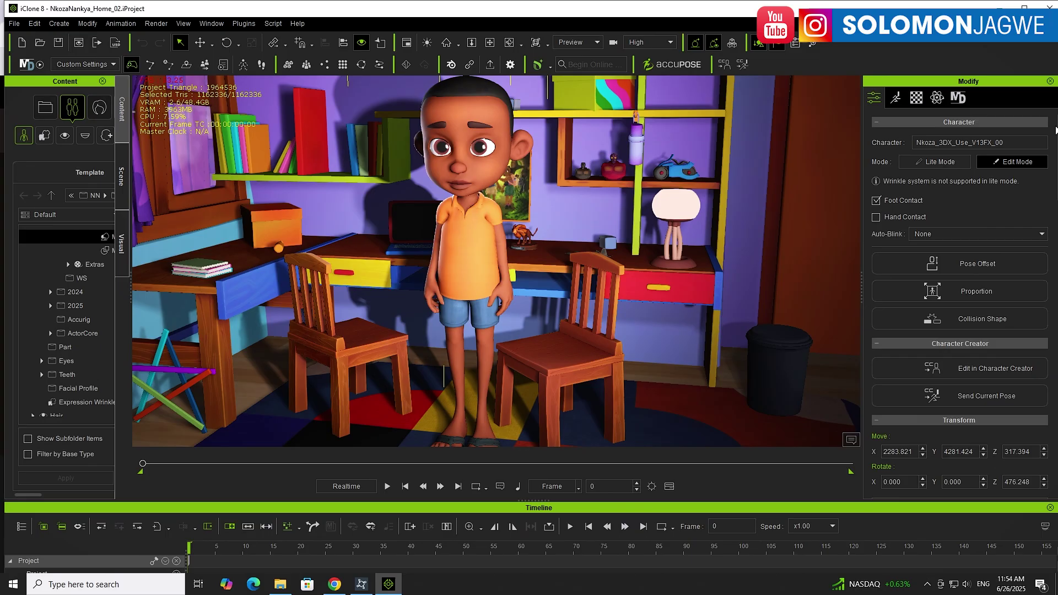
click(897, 99)
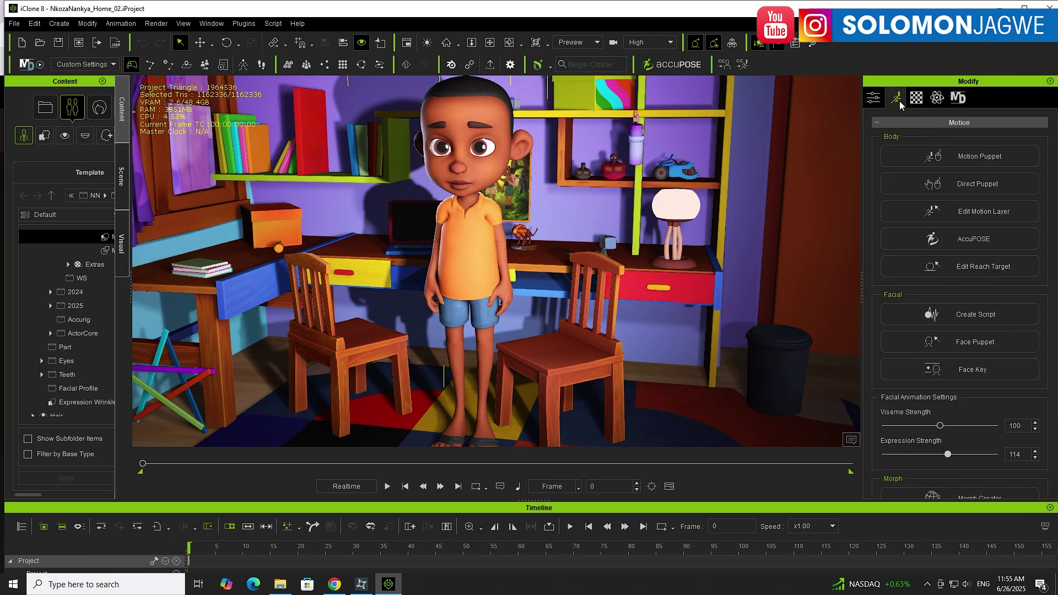
click(973, 212)
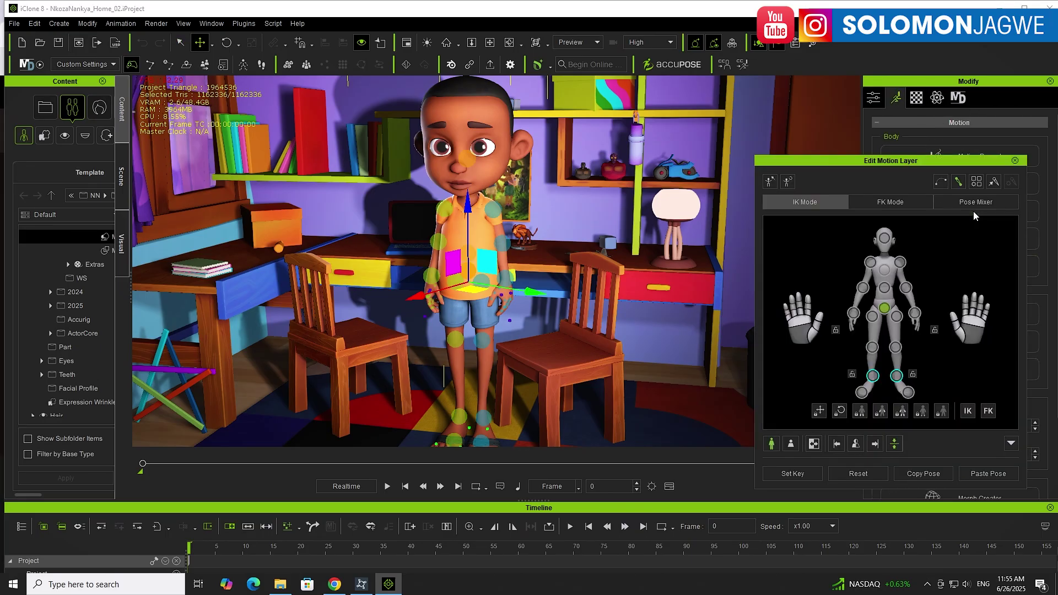
Step: Try rotating the character's left arm at the shoulder joint in IK Mode, and undo the rotation
alt+drag(530, 302, 540, 260)
right_drag(539, 261, 515, 283)
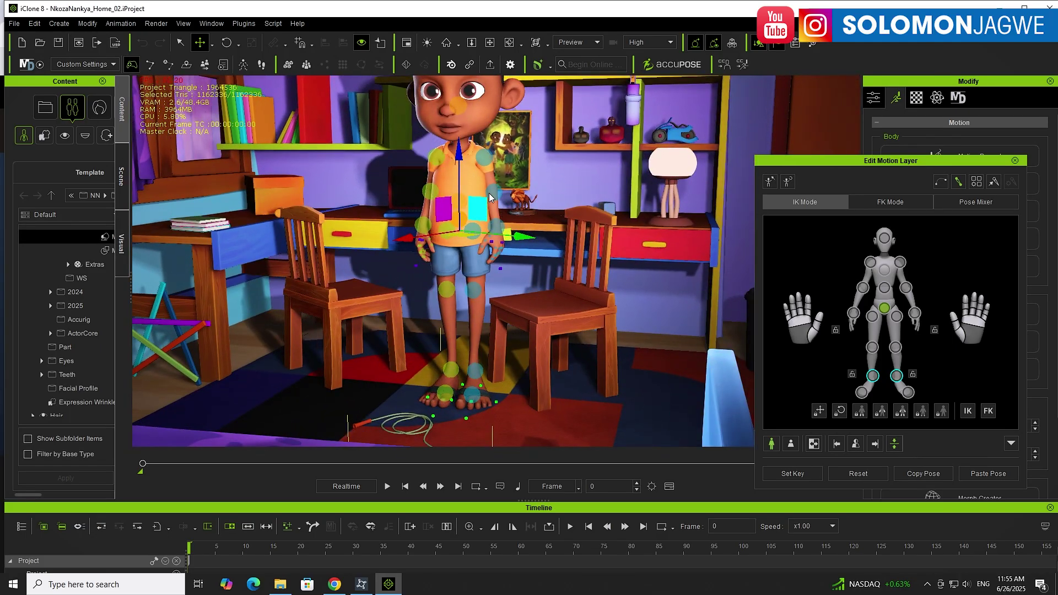
click(484, 158)
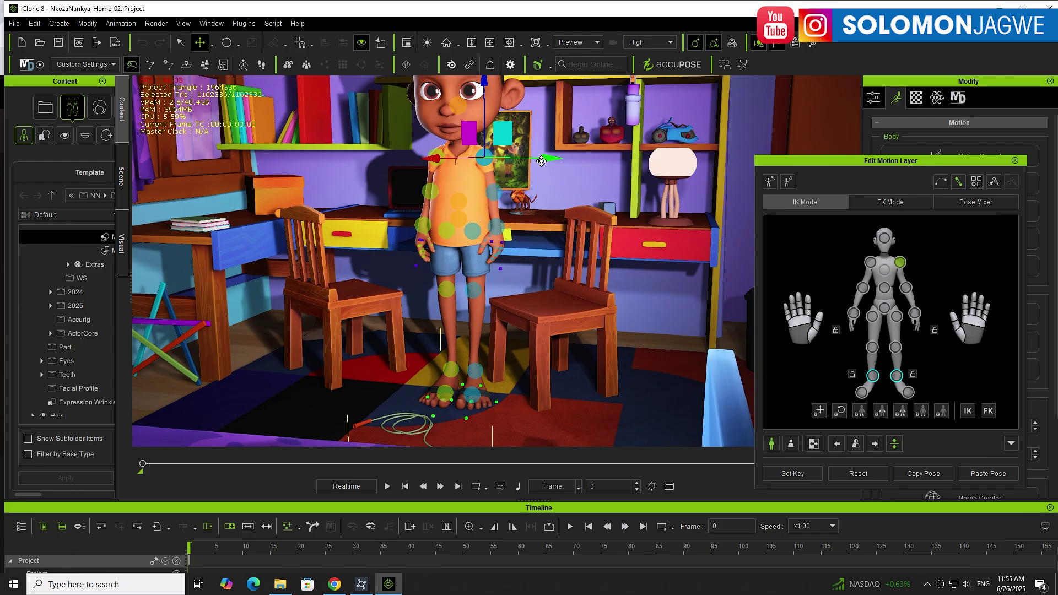
key(e)
mouse_move(541, 144)
mouse_down()
mouse_move(540, 157)
mouse_move(530, 132)
mouse_up()
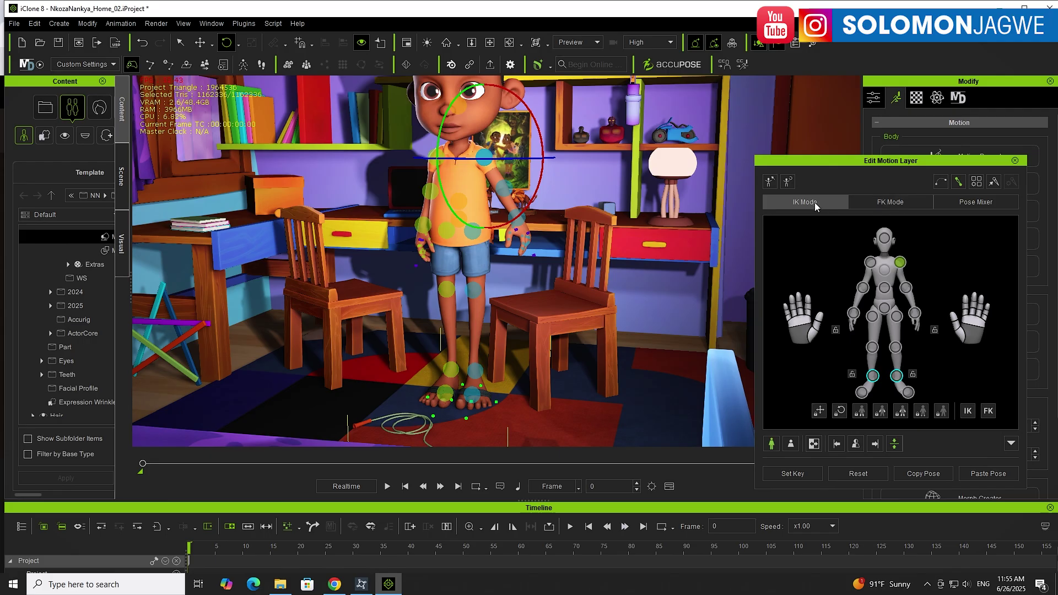
key(ctrl+z)
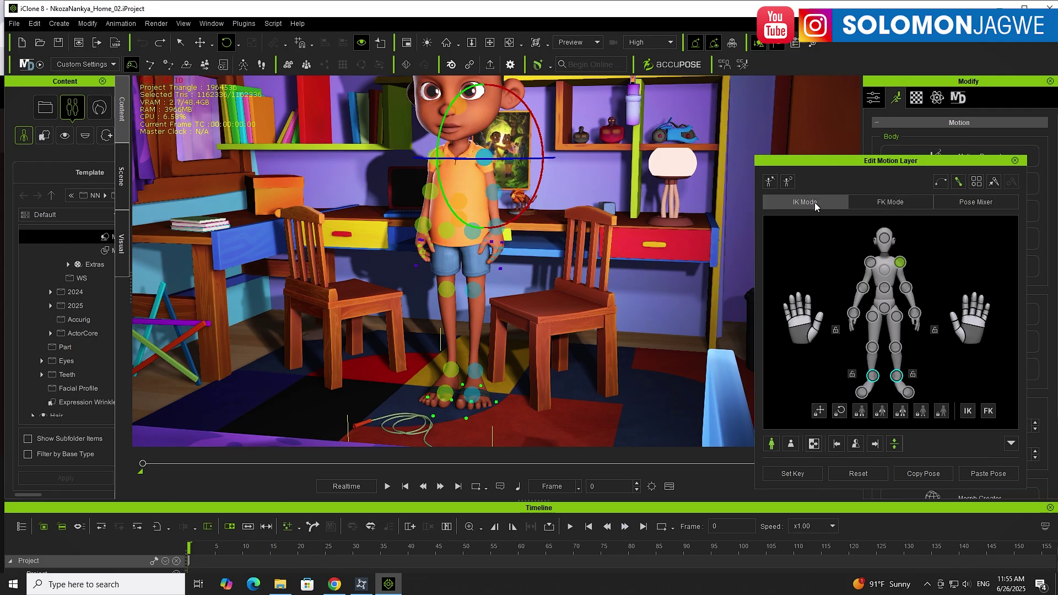
Step: Try to move the character's left hand outward from the body with the Move tool
click(500, 234)
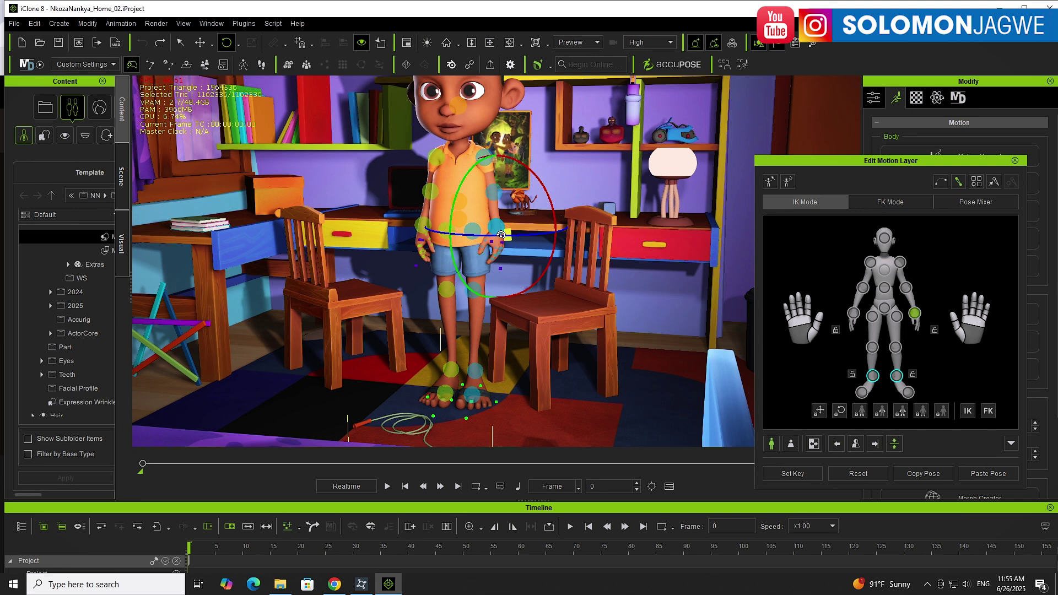
key(w)
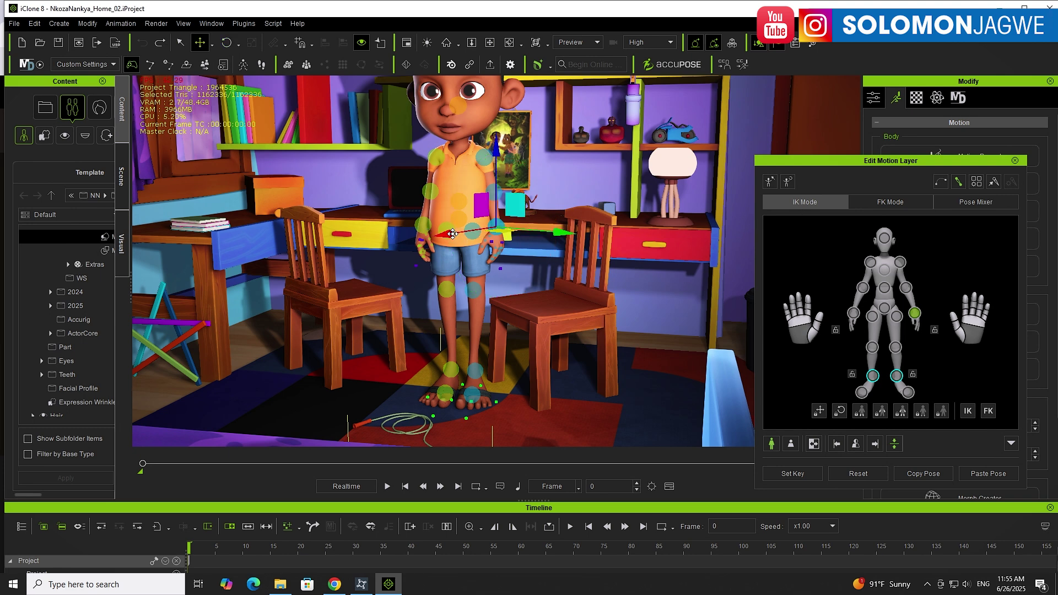
drag(452, 234, 487, 217)
alt+right_drag(509, 196, 513, 235)
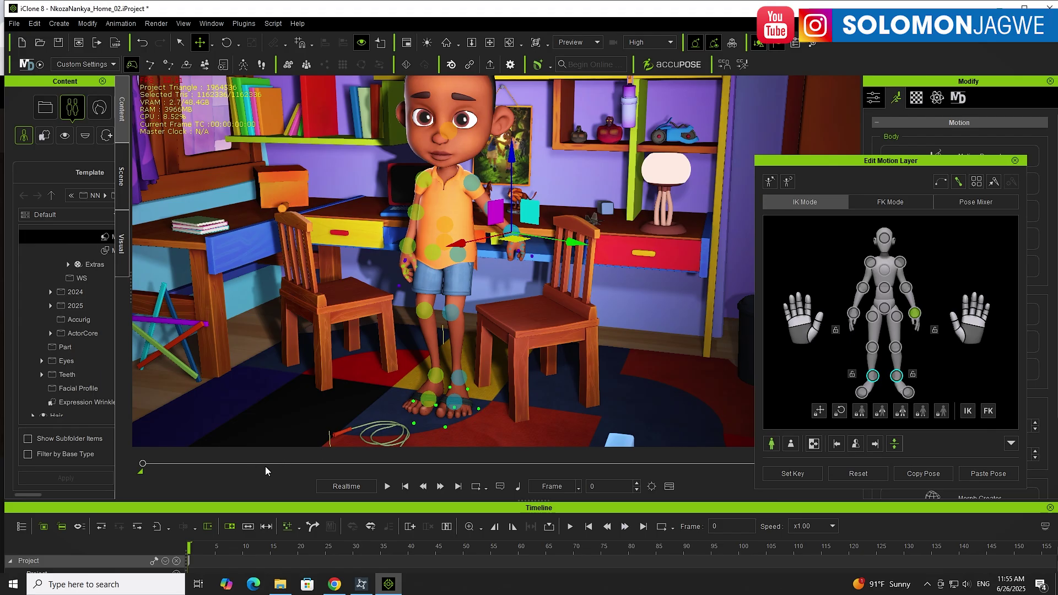
Step: Undo the left-hand moves and close Edit Motion Layer
right_drag(510, 317, 581, 321)
key(ctrl+z)
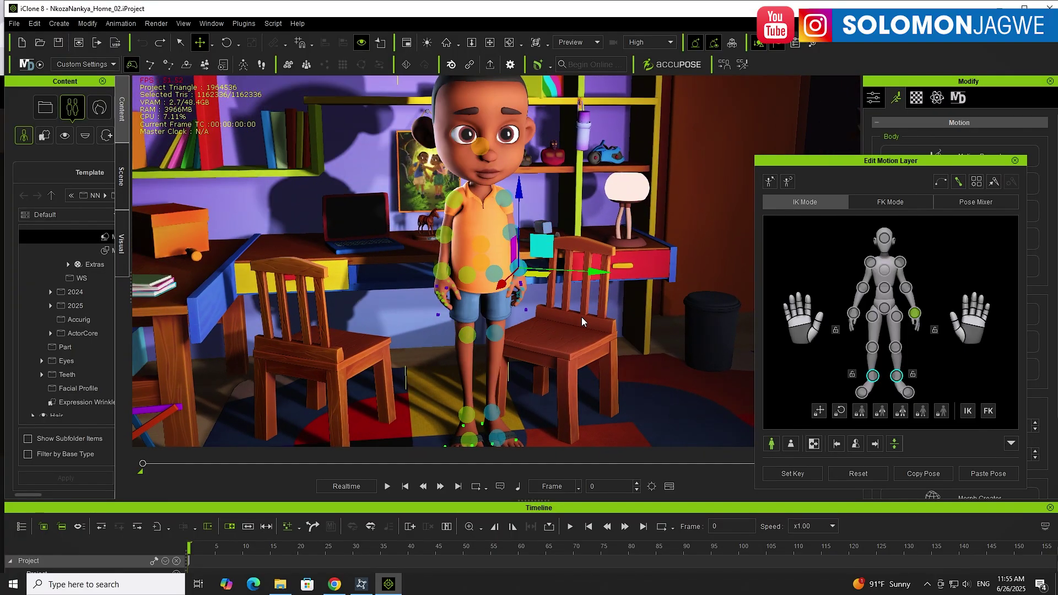
key(ctrl+z)
right_drag(553, 312, 511, 316)
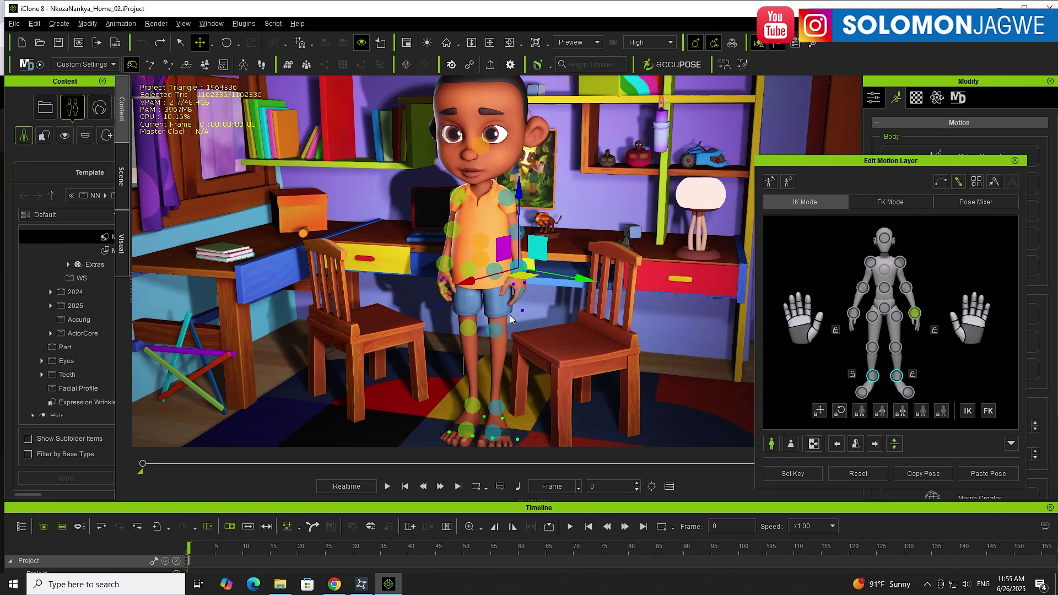
click(1014, 161)
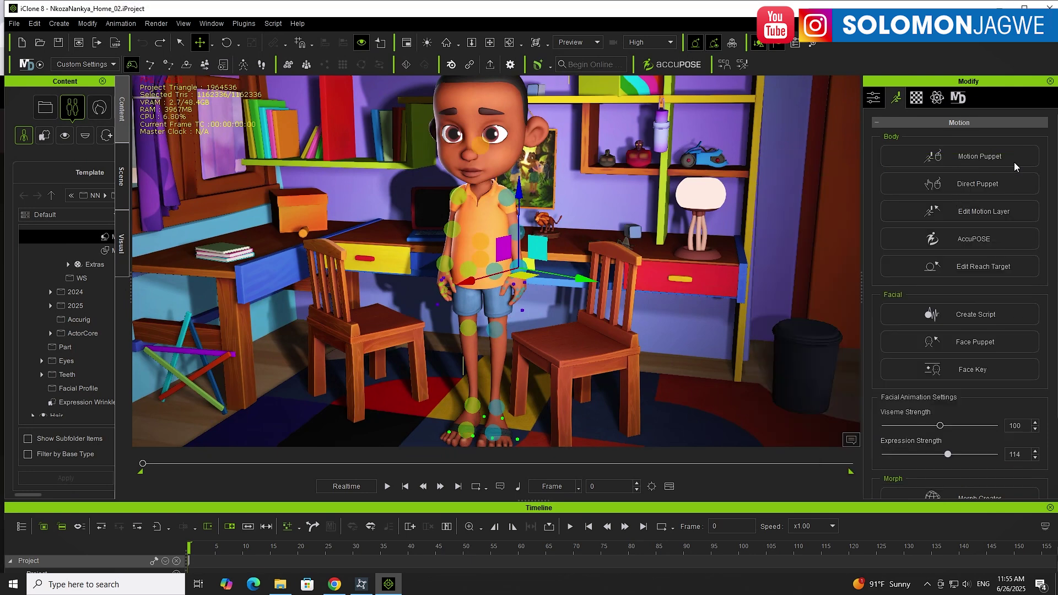
Step: Switch to Chrome and review the AccuPOSE page's traditional-versus-AccuPOSE comparisons and the CORE and INFINITY editions
click(335, 584)
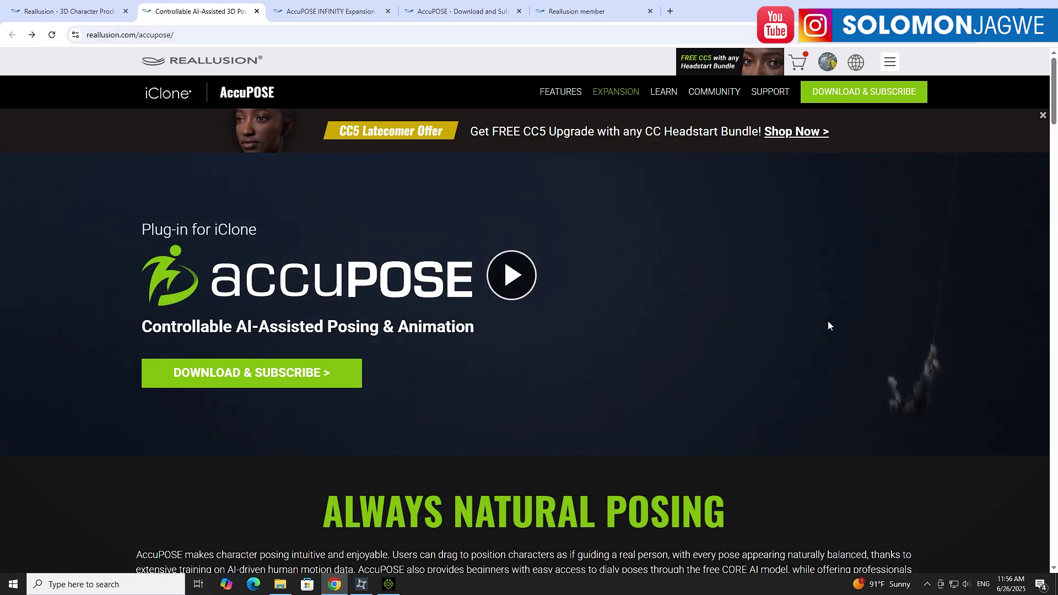
scroll(690, 316, down, 8)
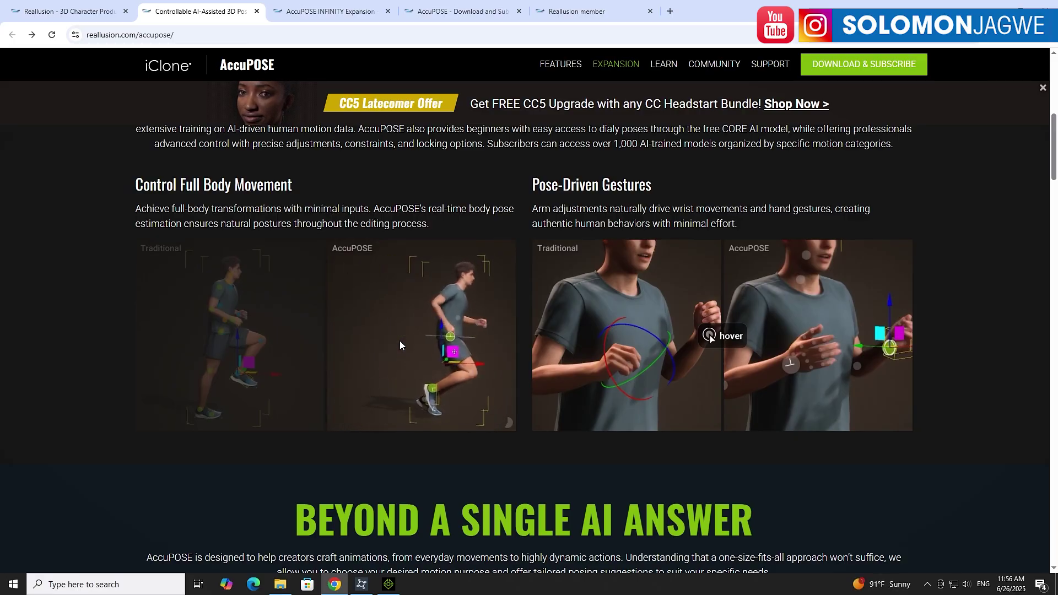
scroll(402, 335, down, 4)
scroll(403, 337, down, 3)
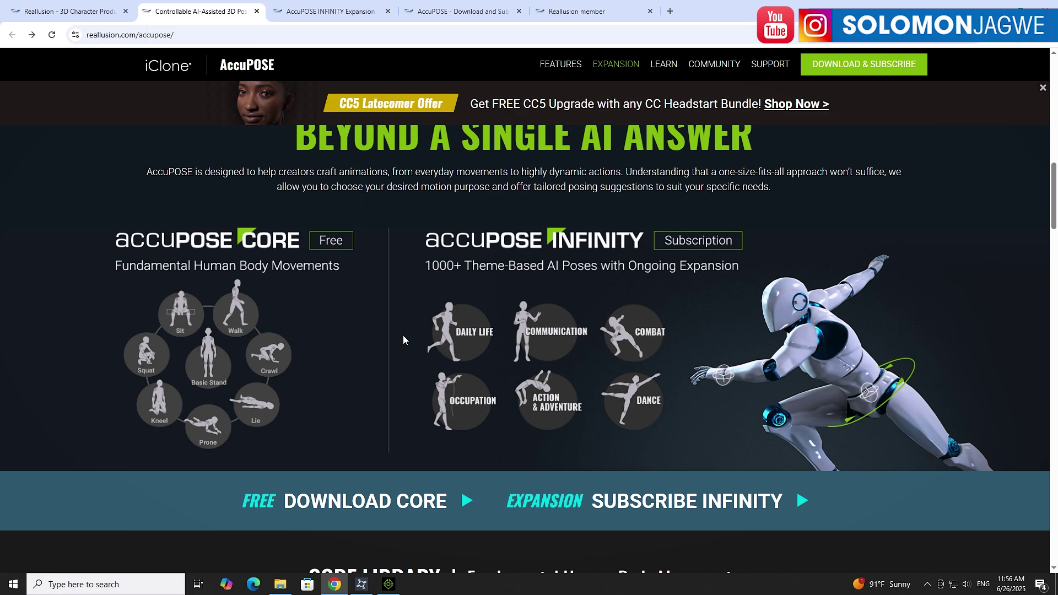
scroll(493, 355, down, 8)
scroll(494, 355, up, 8)
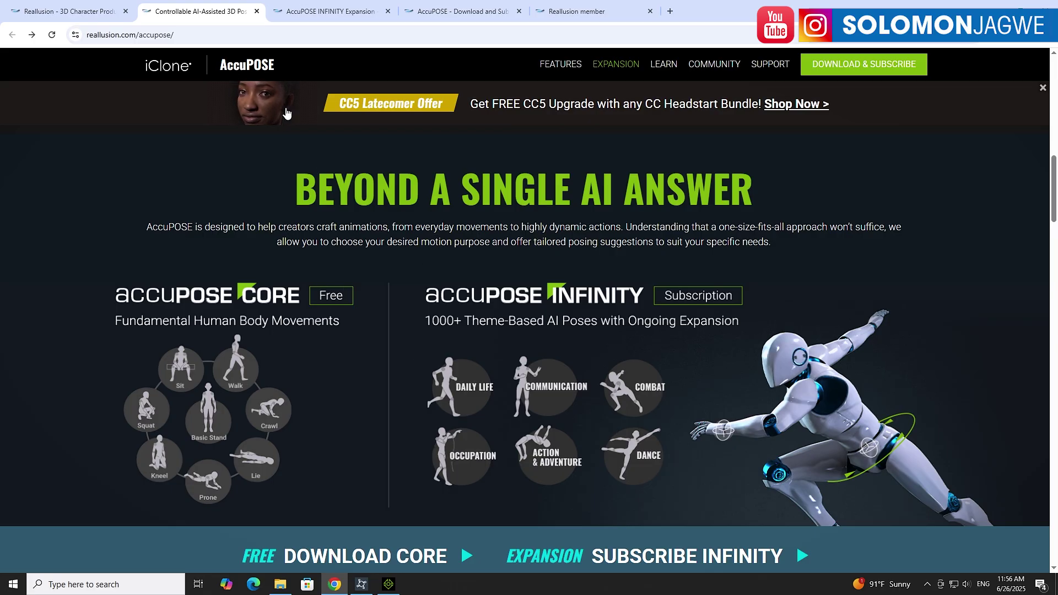
Step: View the AccuPOSE INFINITY expansion page and the download and subscription plans
key(ctrl+Tab)
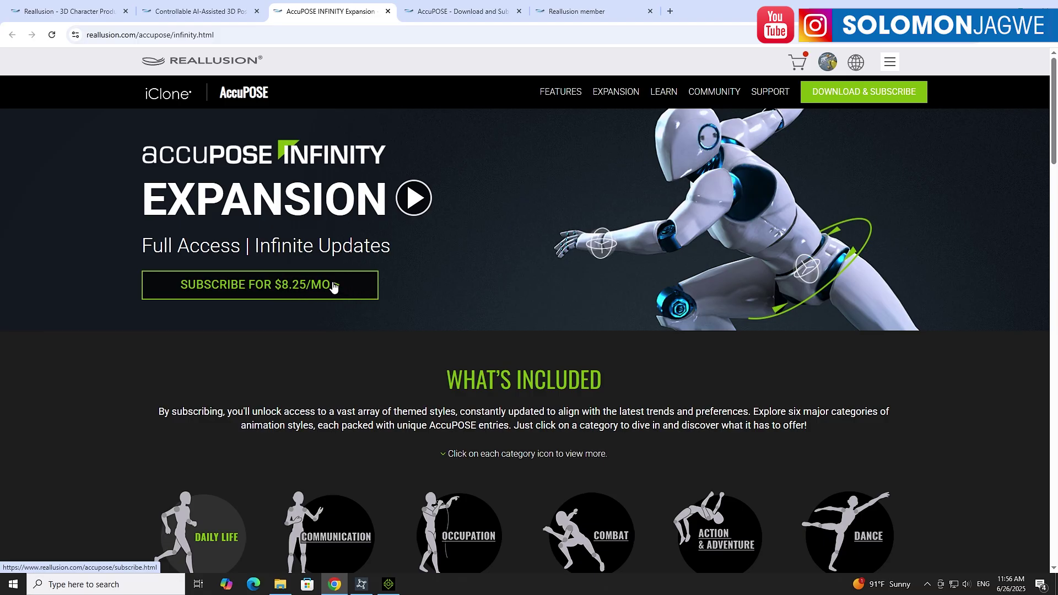
click(469, 11)
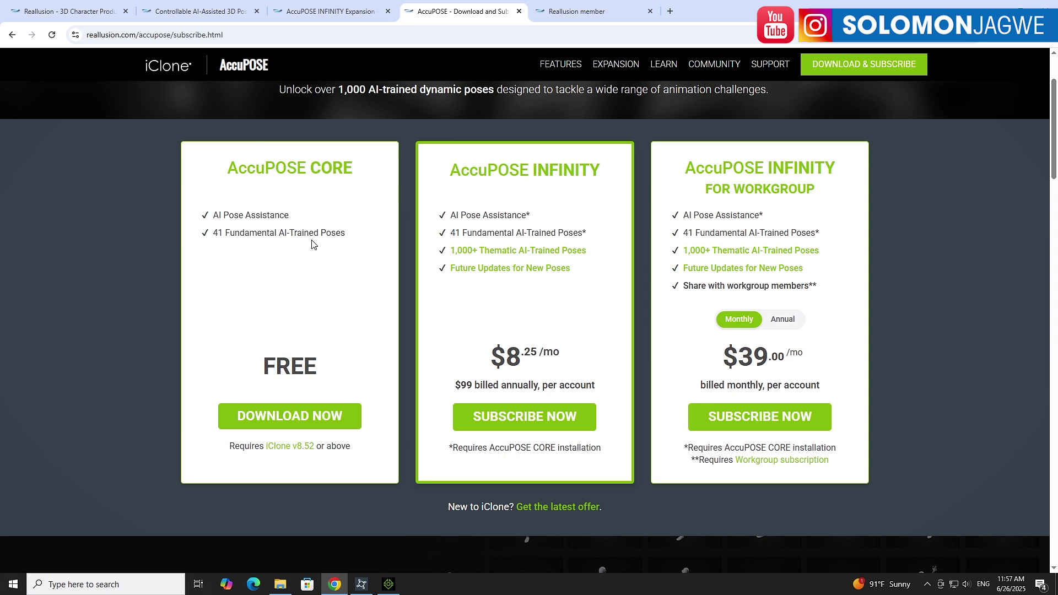
Step: Switch to Reallusion Hub and check the installed add-ons for Character Creator and iClone, including AccuPOSE
click(363, 589)
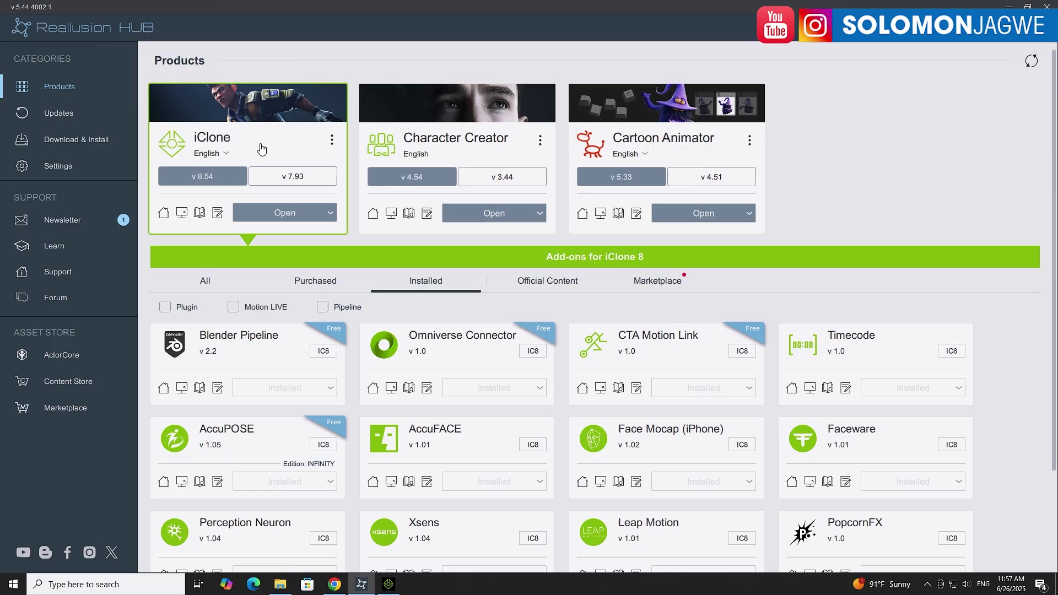
click(445, 145)
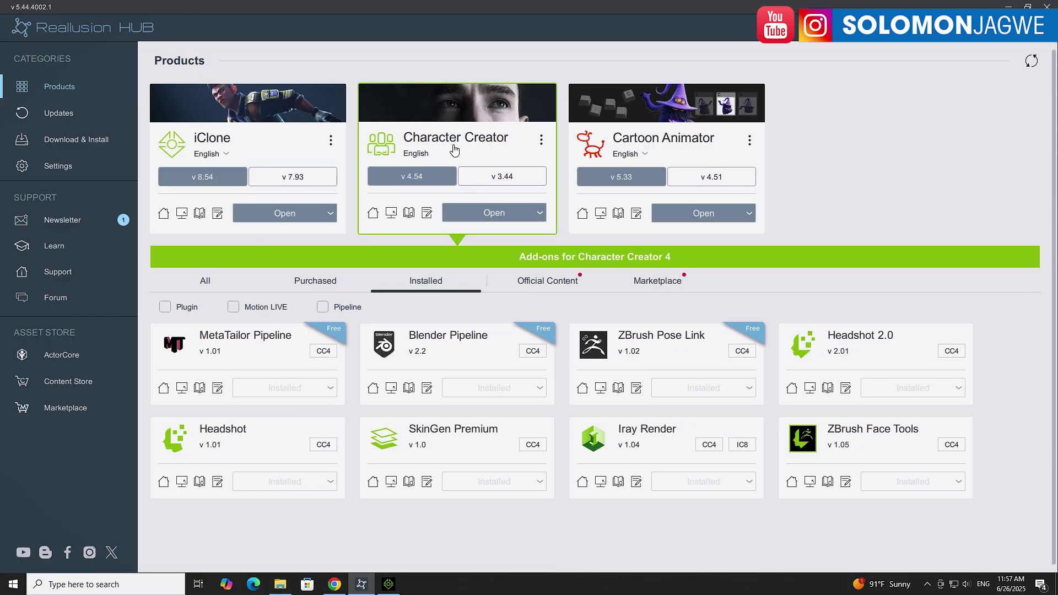
click(267, 146)
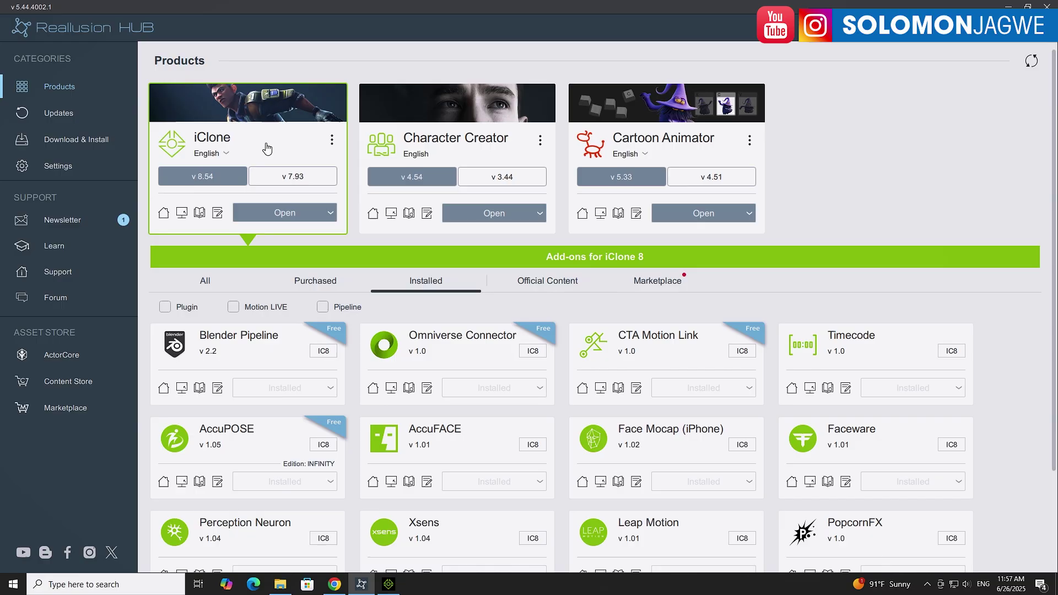
scroll(243, 435, down, 1)
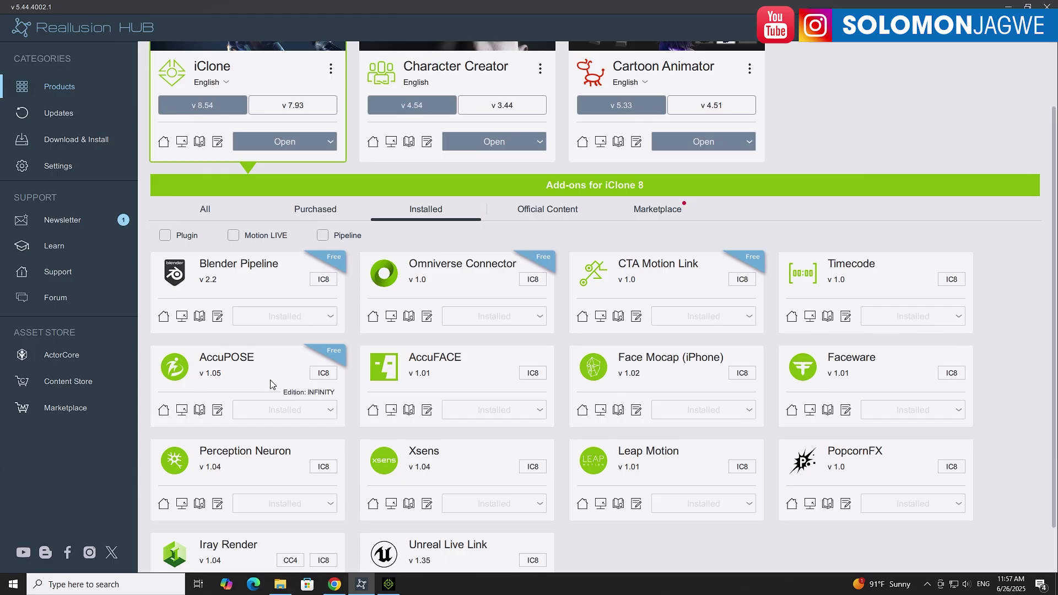
scroll(262, 247, up, 2)
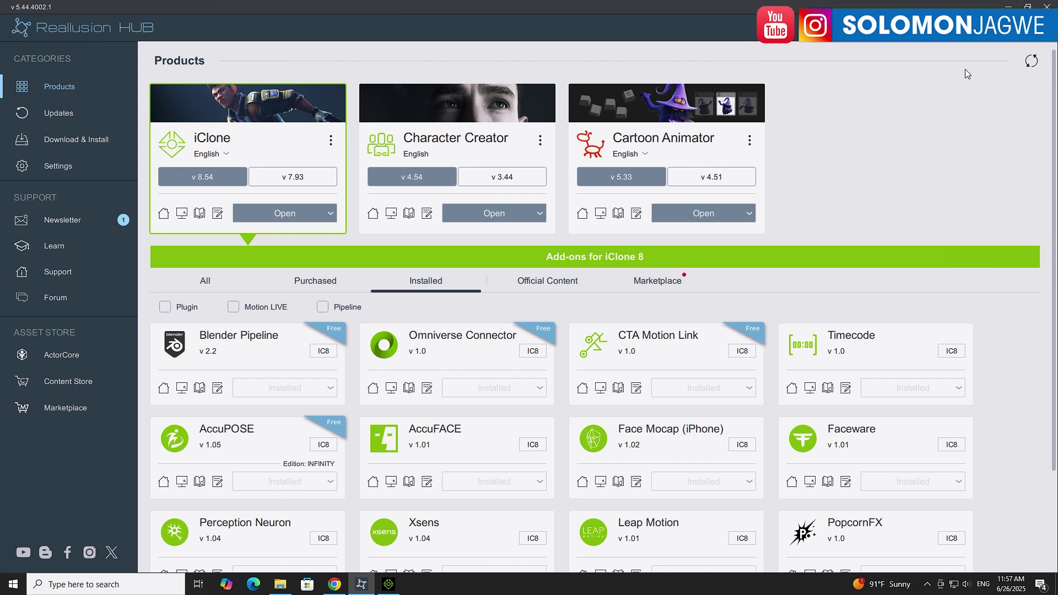
Step: Switch to iClone, check AccuPOSE in the plug-in list, and open AccuPOSE for the boy character with the Core poses
click(1008, 6)
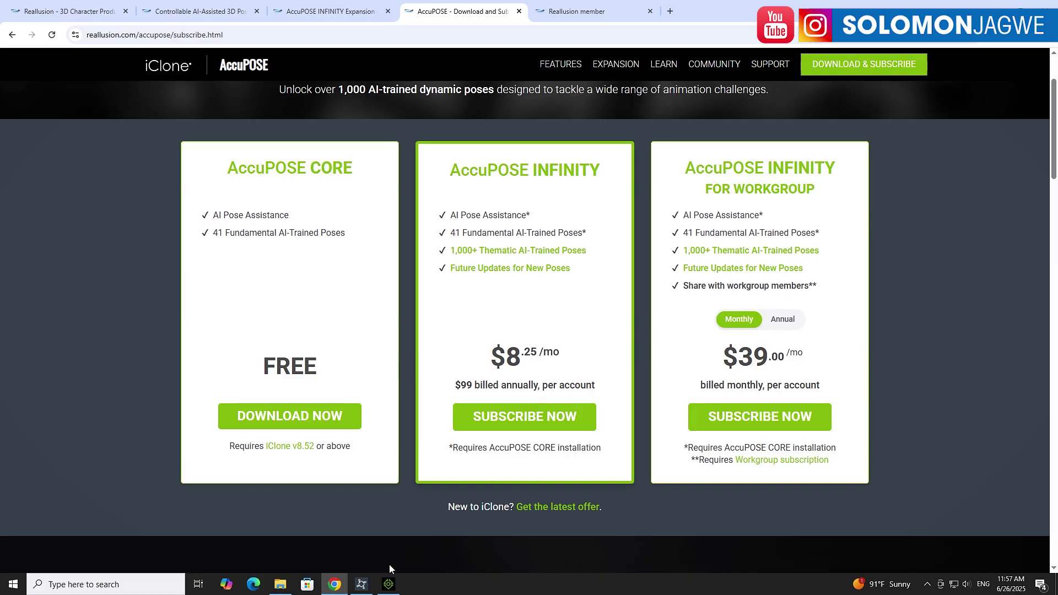
click(388, 584)
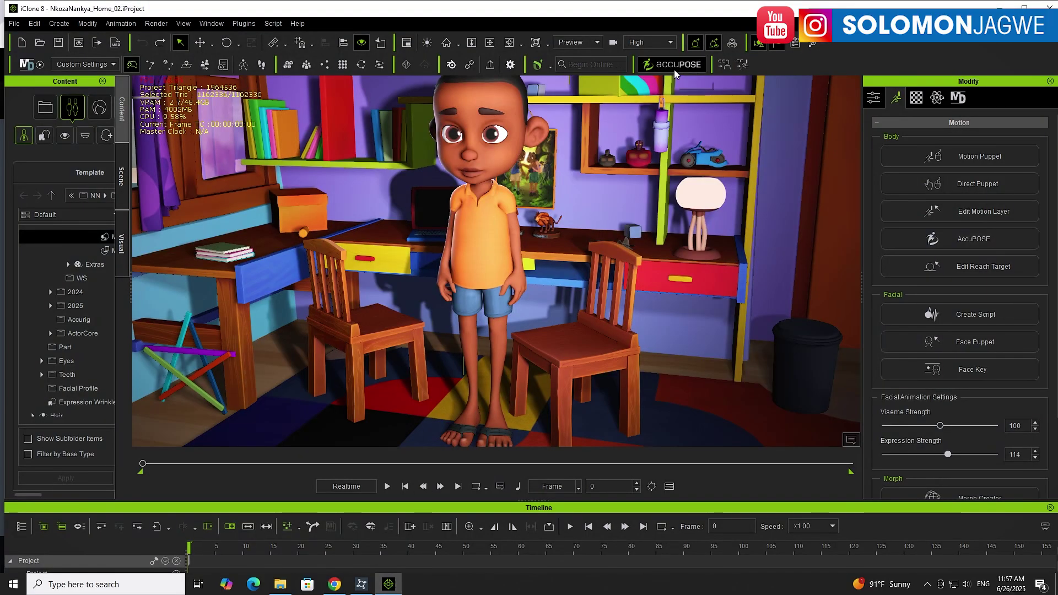
click(244, 23)
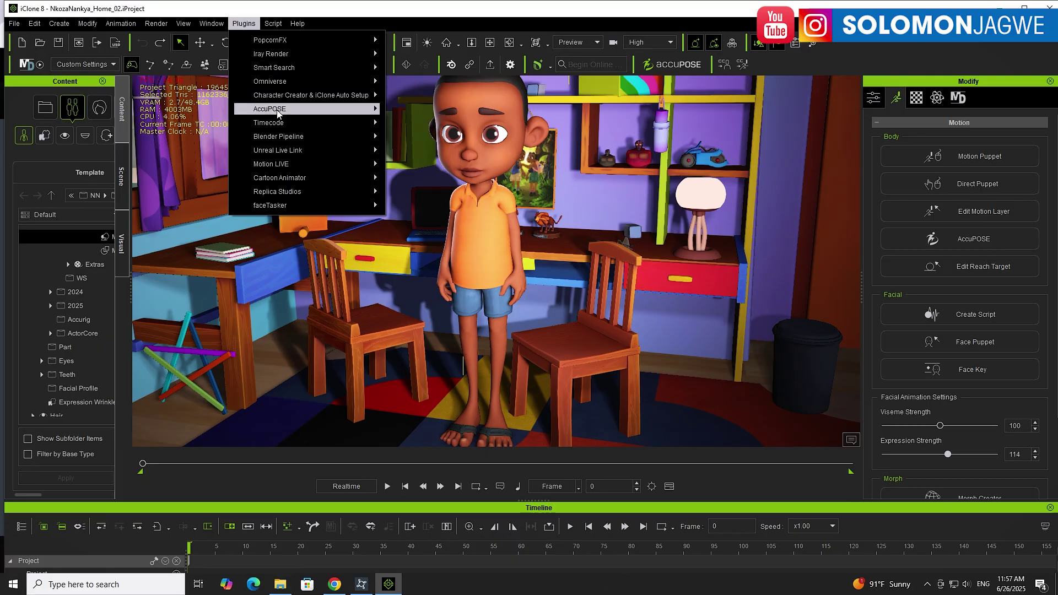
mouse_move(277, 113)
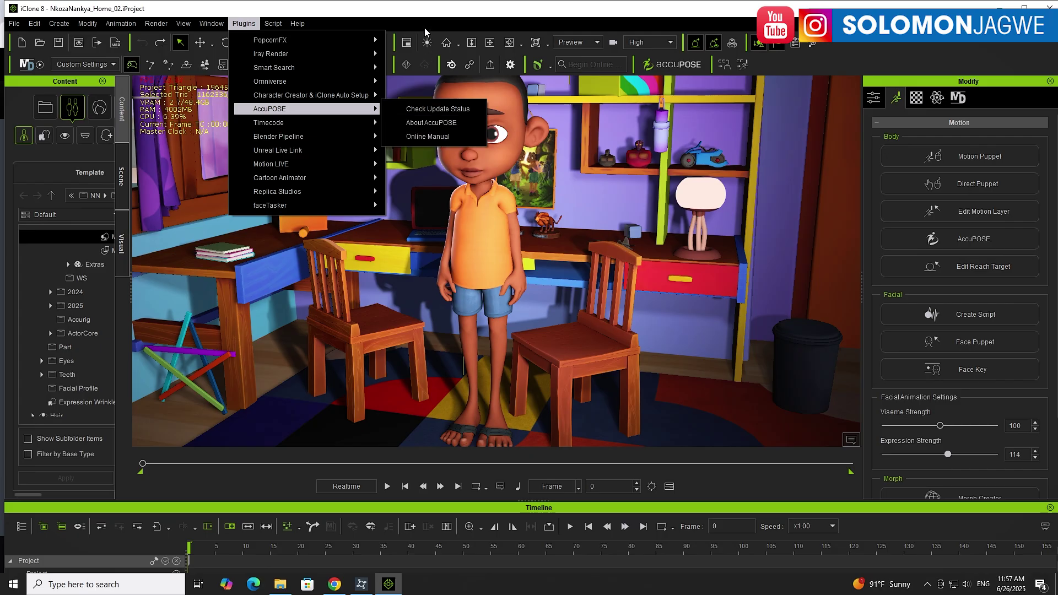
click(424, 7)
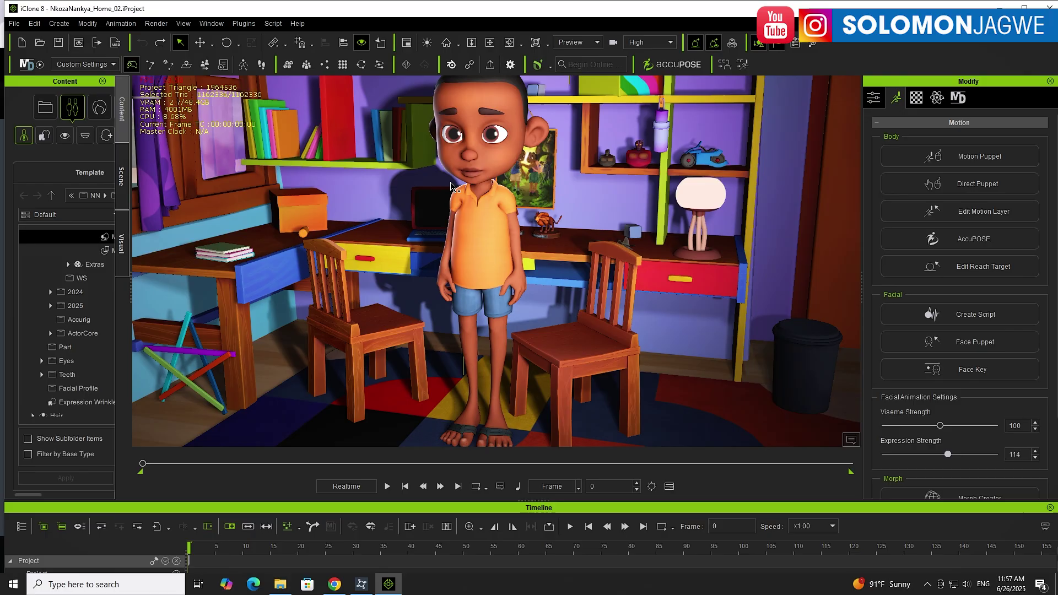
click(670, 66)
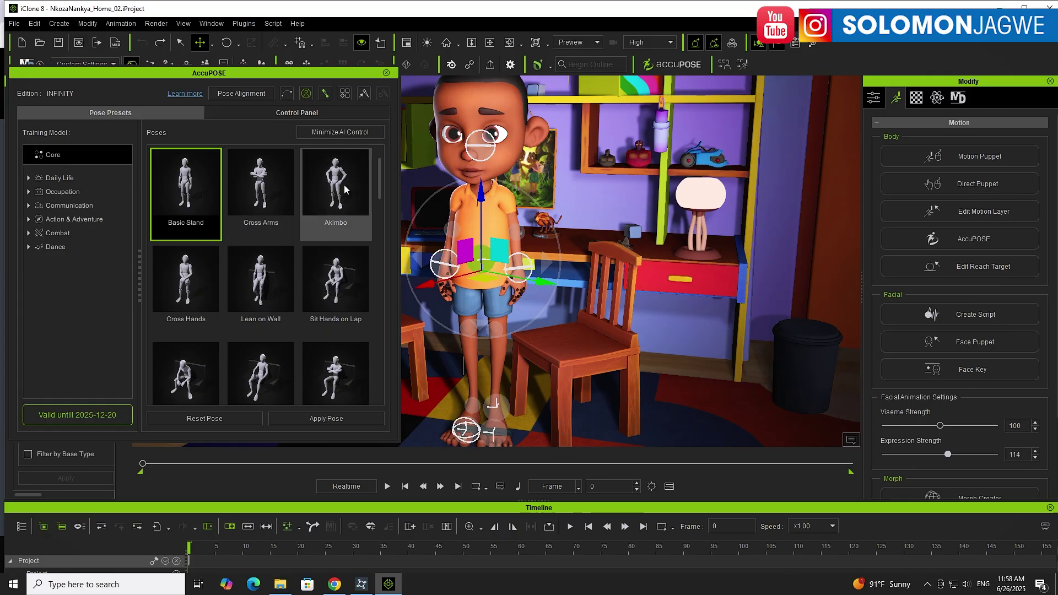
mouse_move(379, 175)
mouse_down()
mouse_move(379, 344)
mouse_move(379, 165)
mouse_up()
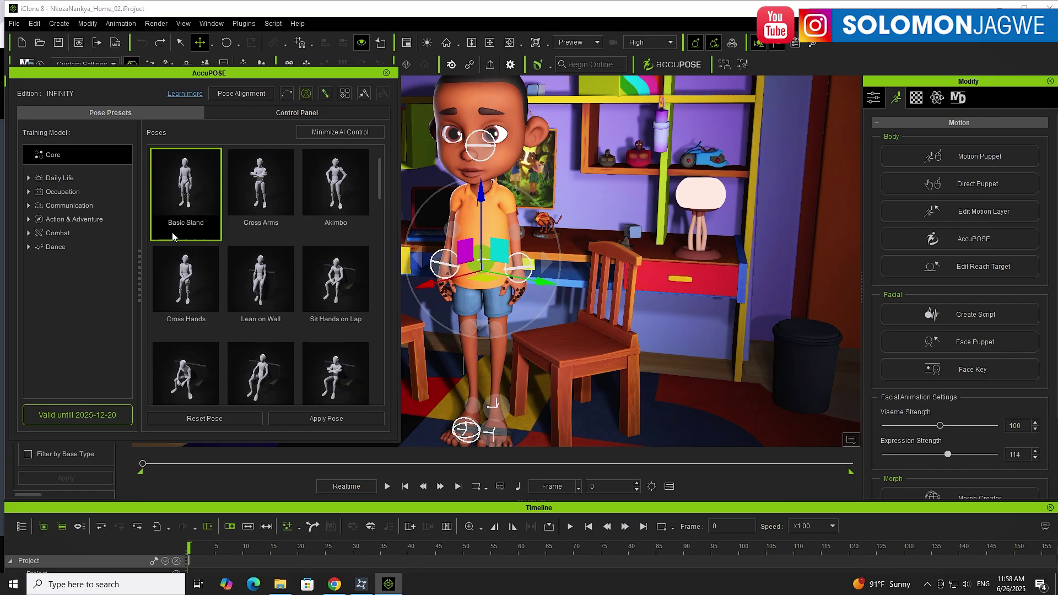
Step: Switch to Chrome and review the AccuPOSE INFINITY subscription plan and the Reallusion member page
click(334, 585)
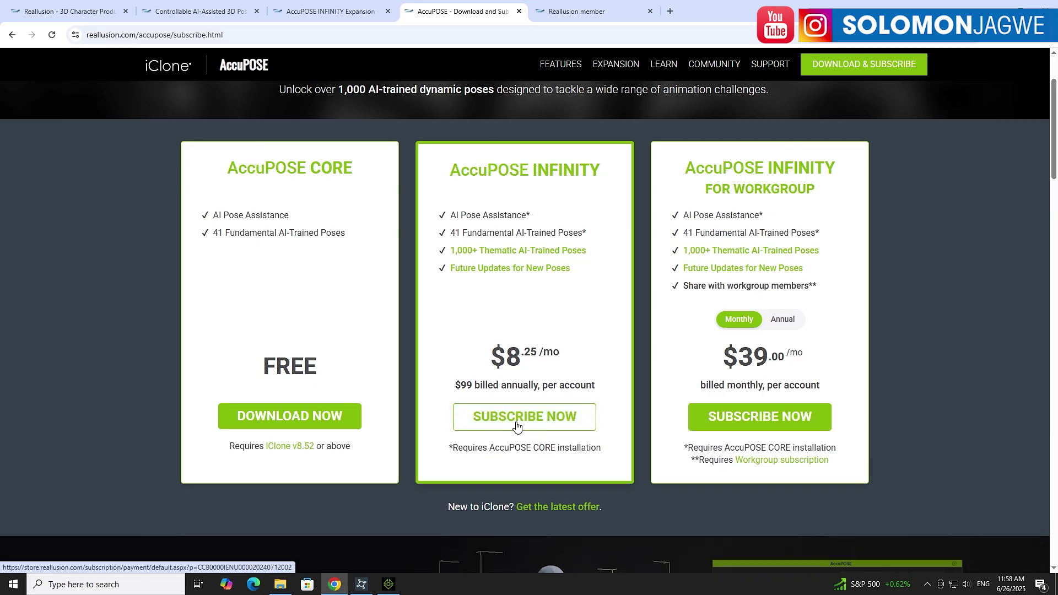
click(573, 12)
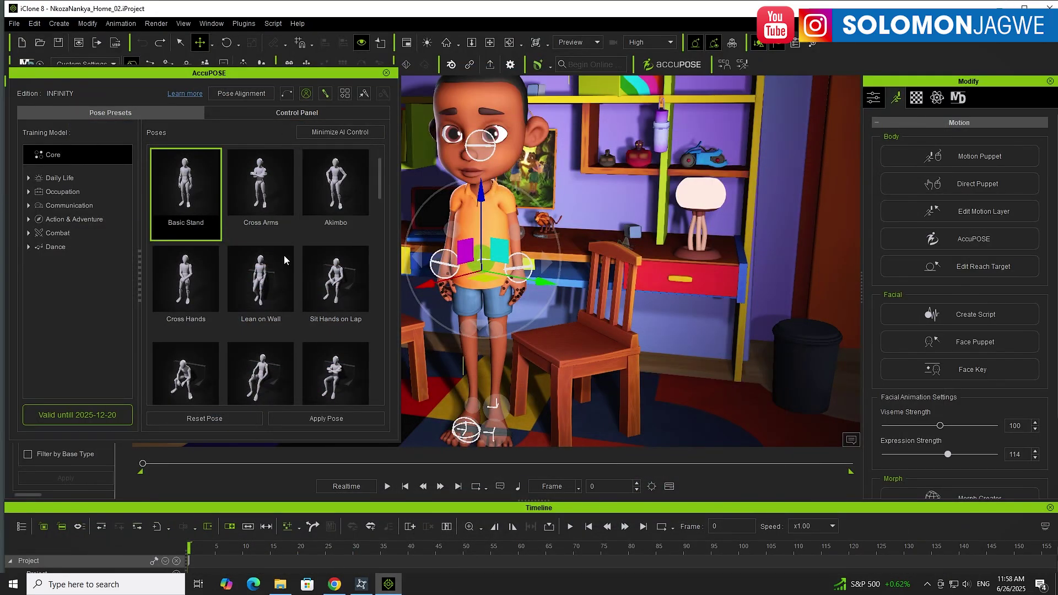
Step: Switch back to iClone and browse the Occupation poses, covering Construction, Model Pose F and M, Office Female, Office Male and Rock Singer
click(68, 194)
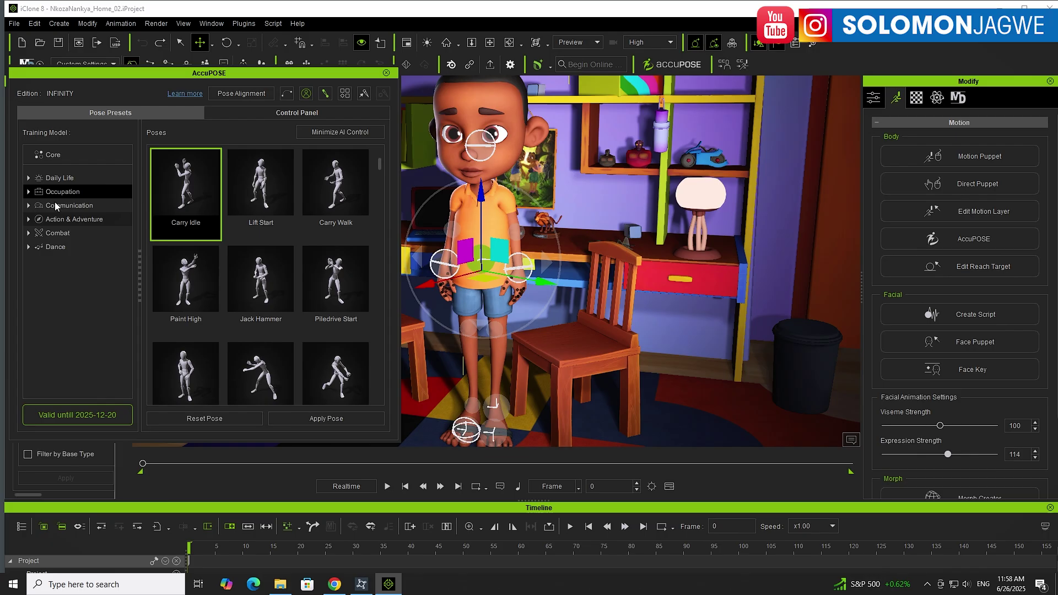
click(29, 192)
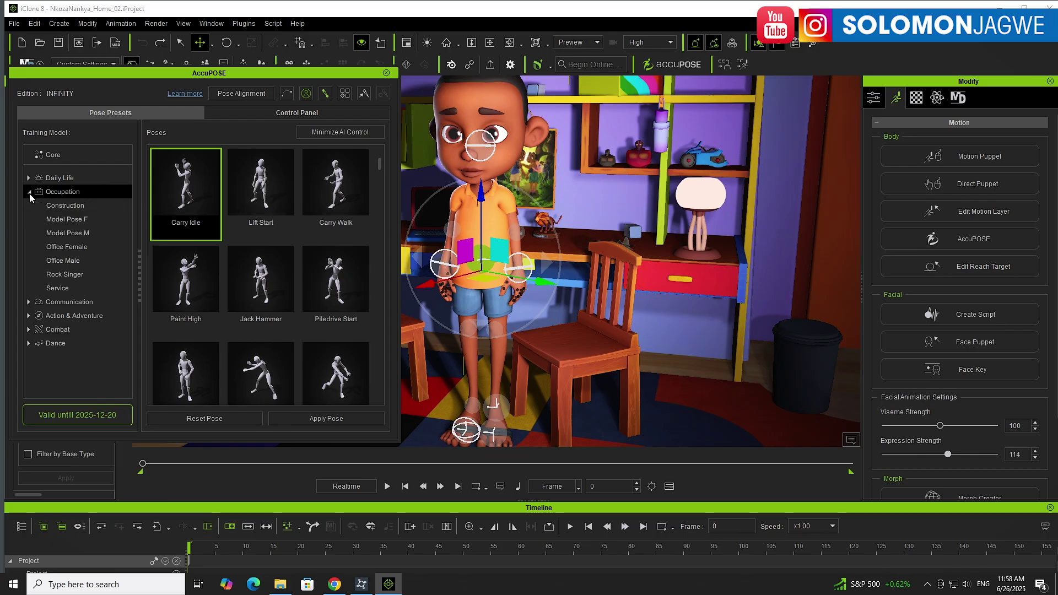
click(74, 206)
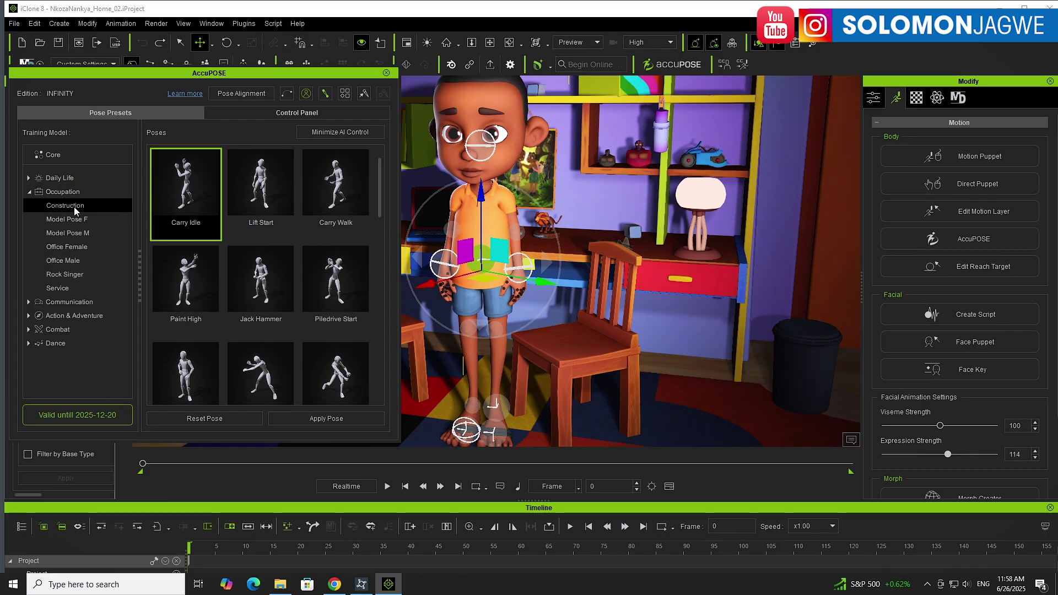
click(72, 220)
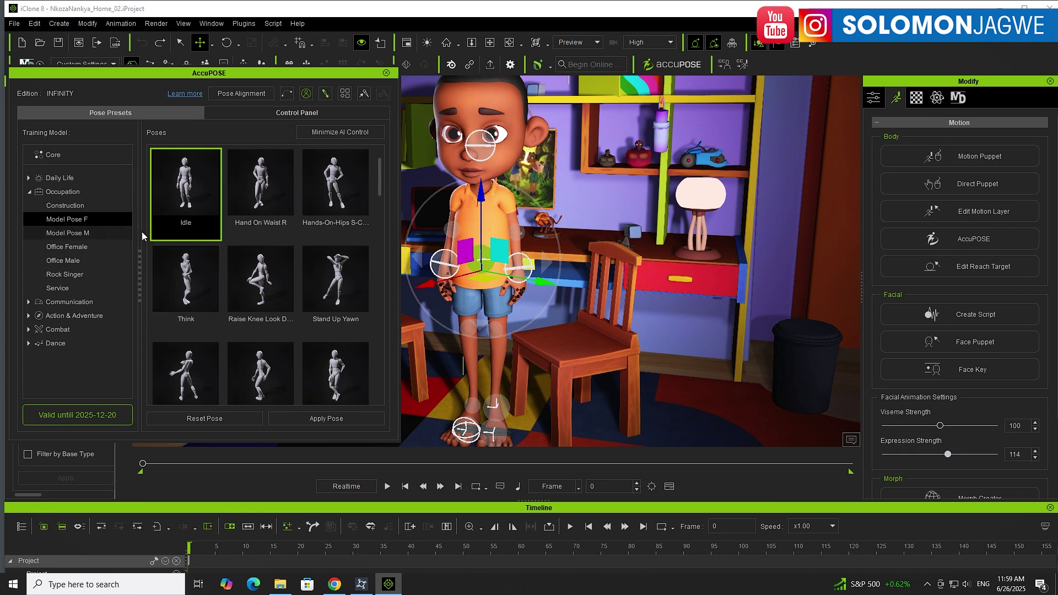
click(64, 205)
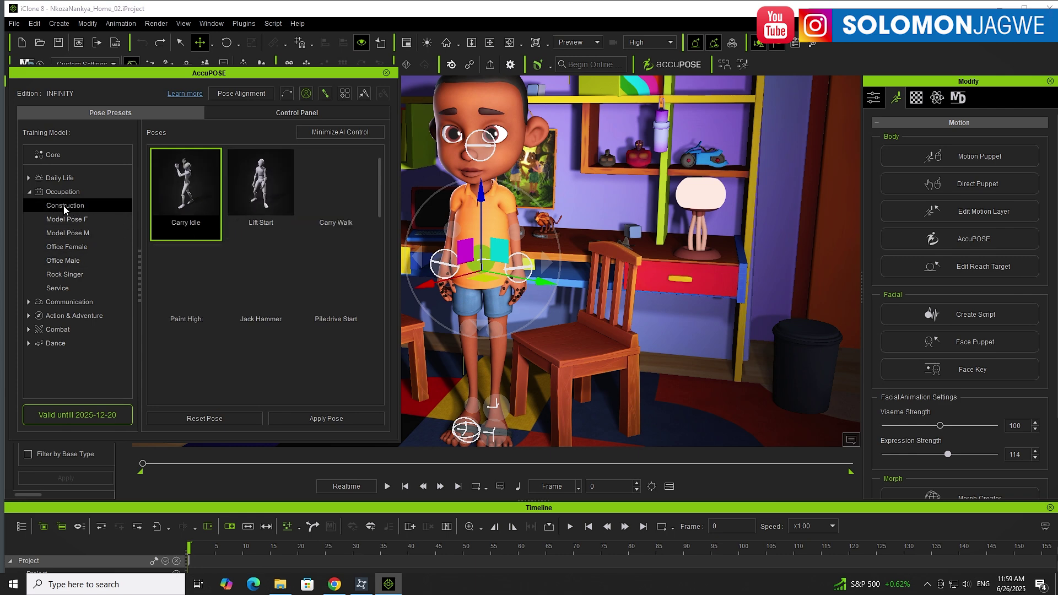
click(70, 220)
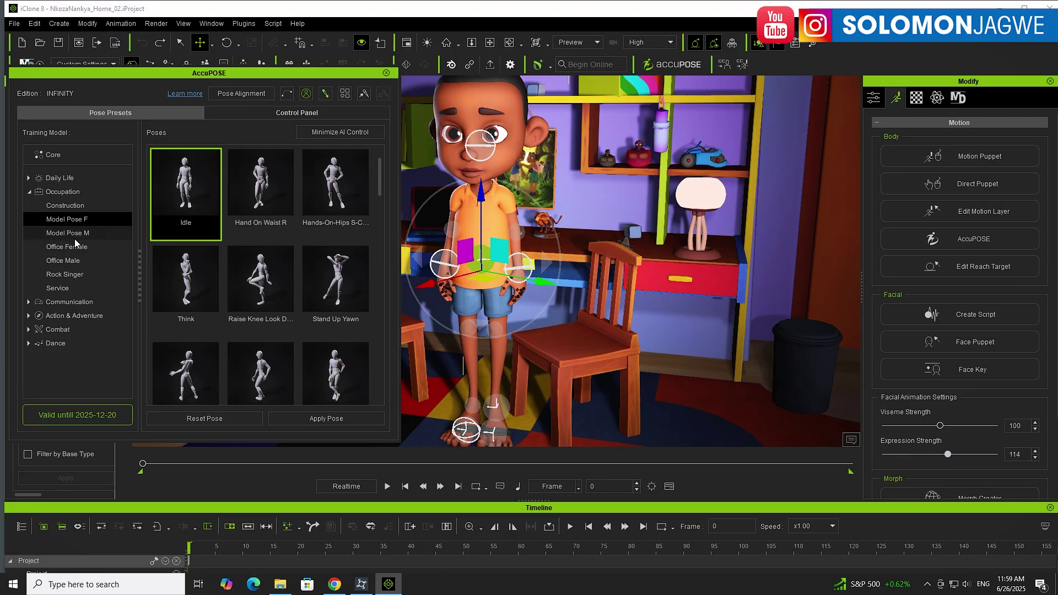
click(75, 235)
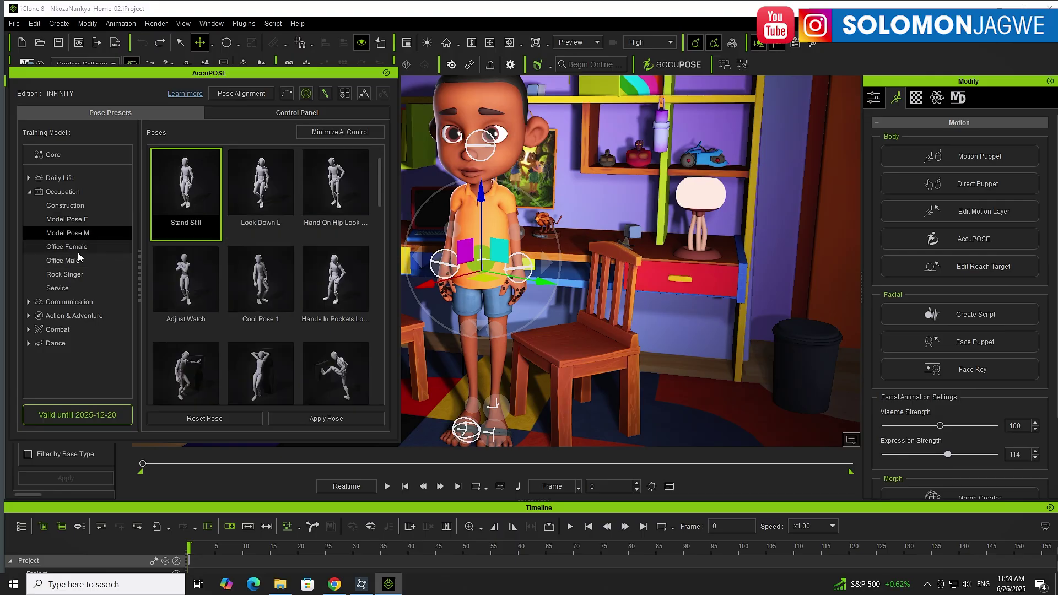
click(77, 248)
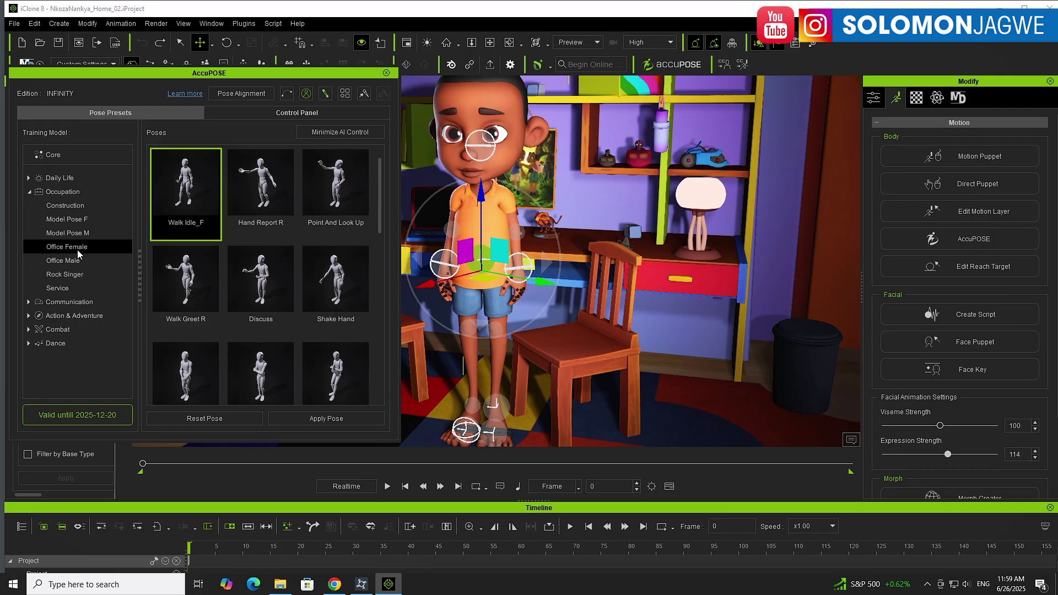
click(72, 260)
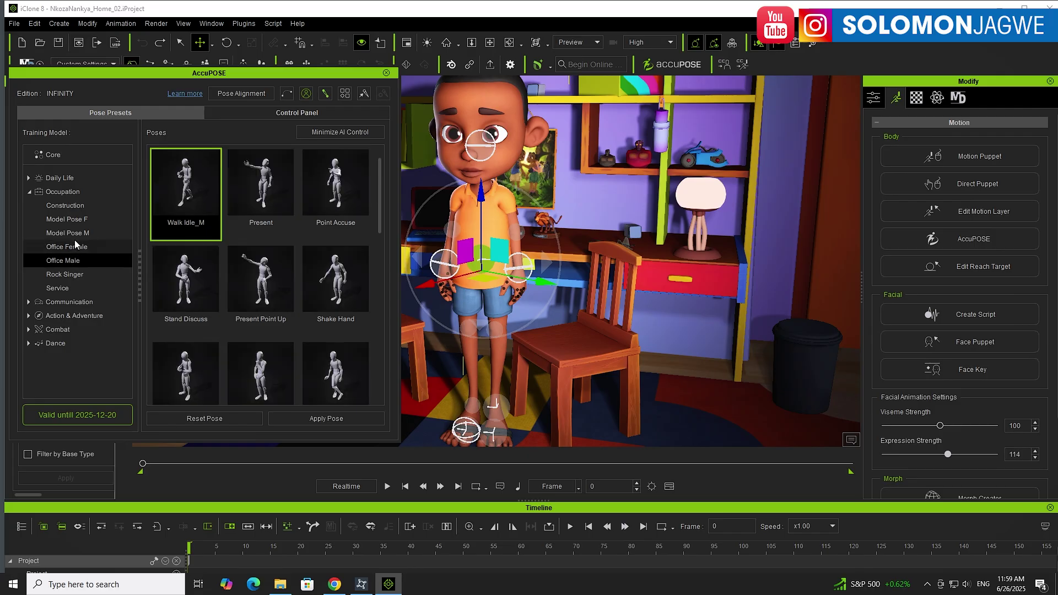
click(78, 275)
scroll(229, 284, down, 4)
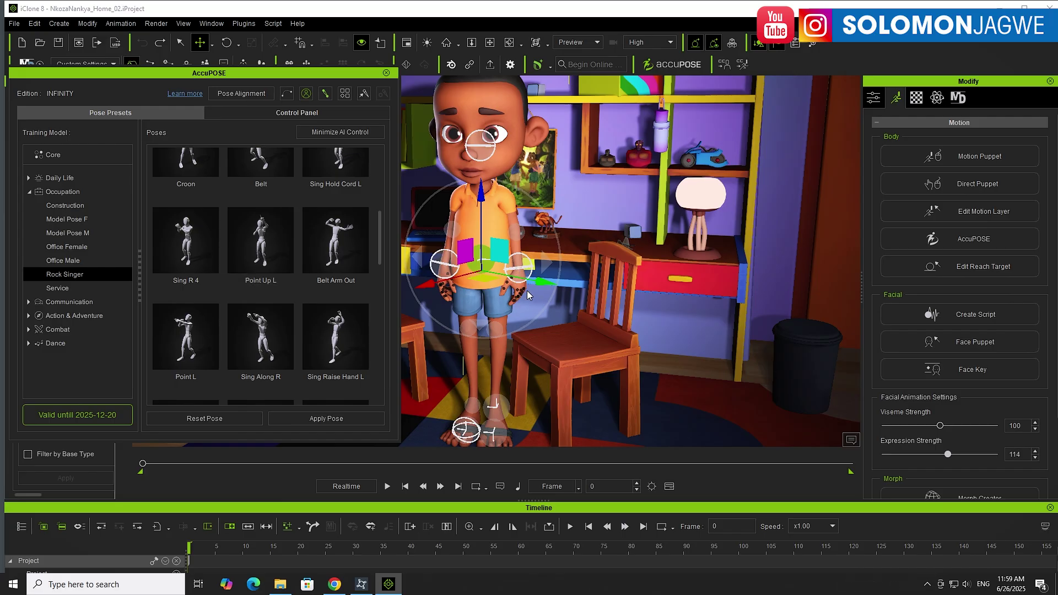
Step: Examine the standing boy and his AccuPOSE control points from several angles and distances
middle_drag(561, 267, 502, 265)
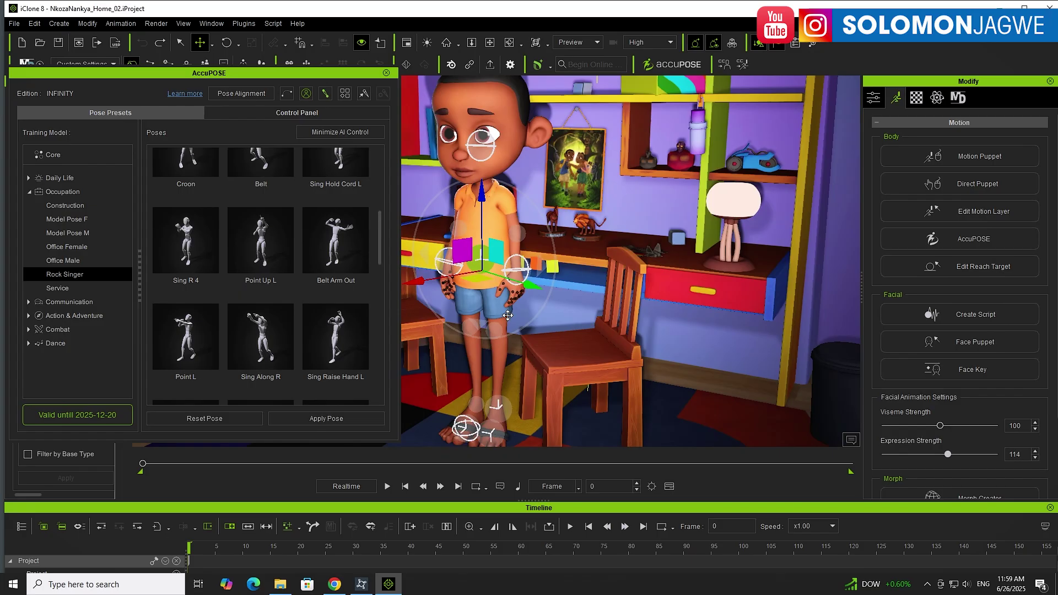
middle_drag(503, 310, 557, 336)
scroll(556, 330, up, 5)
middle_drag(660, 355, 554, 251)
right_drag(554, 251, 574, 327)
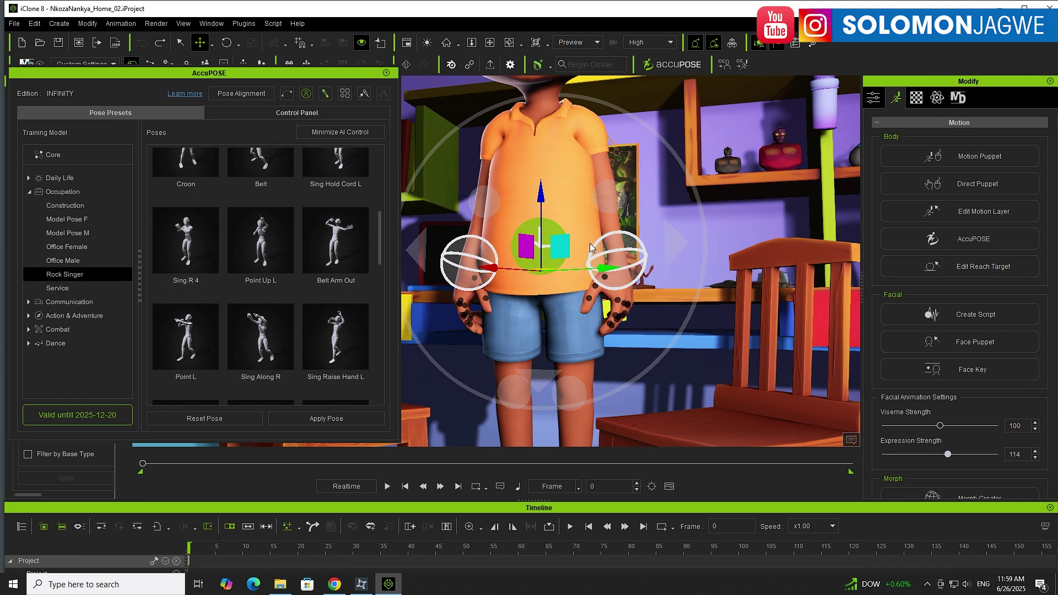
scroll(641, 210, down, 5)
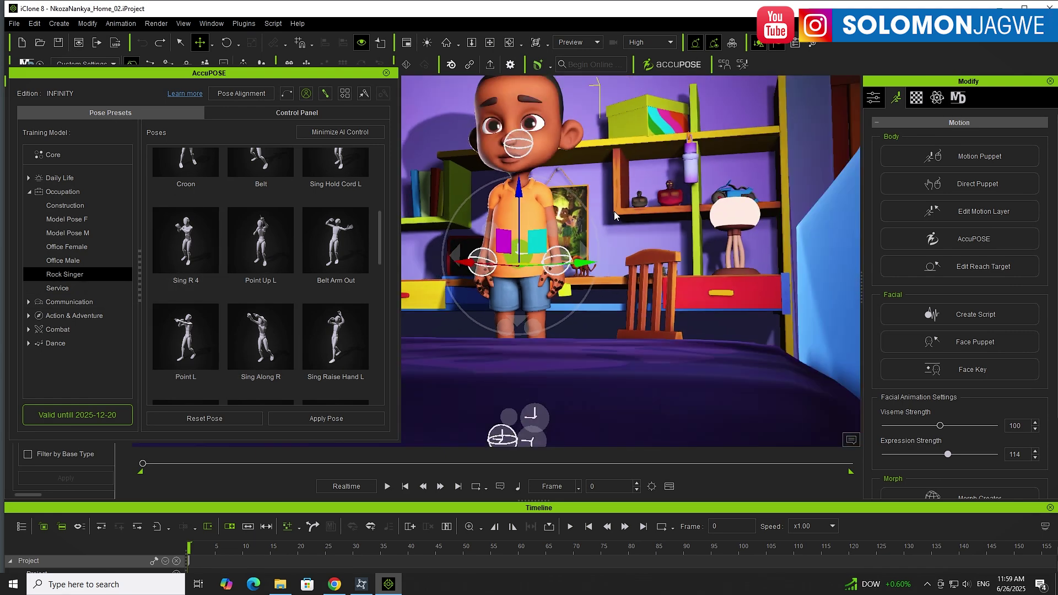
middle_drag(614, 210, 706, 223)
scroll(706, 223, up, 3)
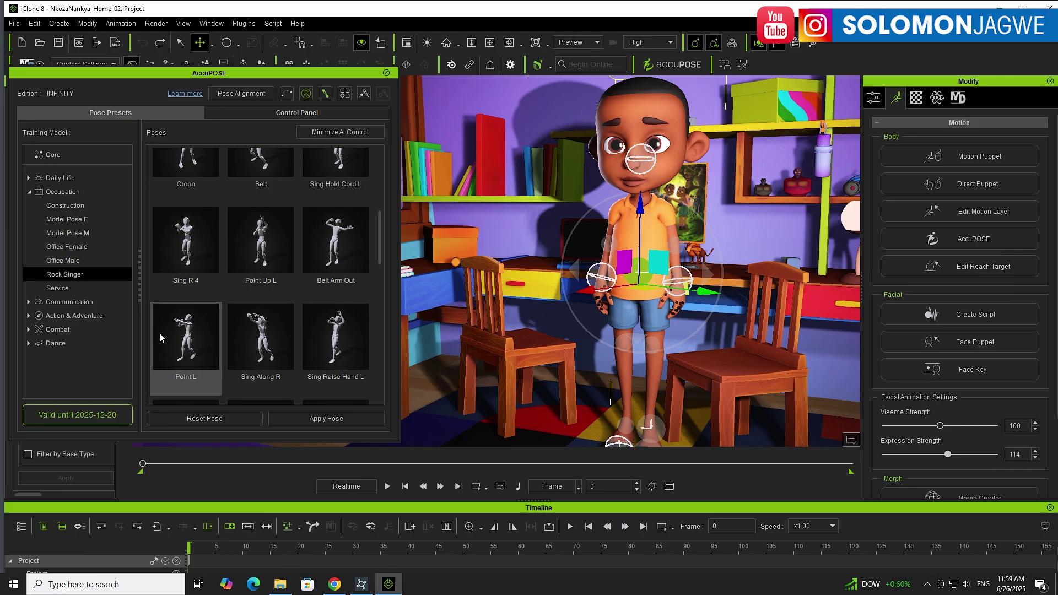
Step: Open the Kid's Act poses under Daily Life, Sit & Stand, and look through them to the end of the set
click(28, 191)
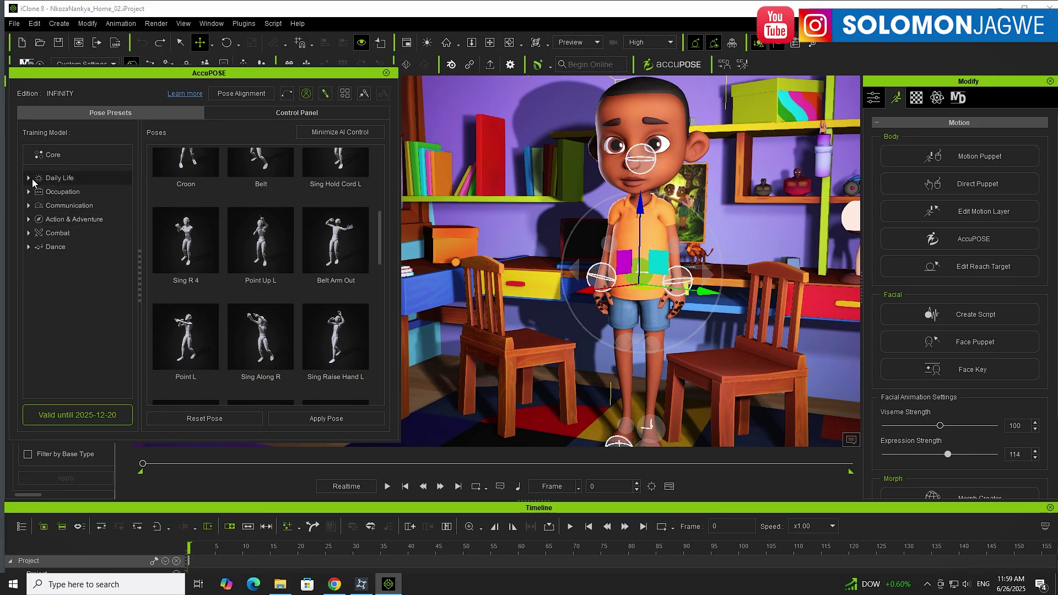
click(29, 178)
click(65, 205)
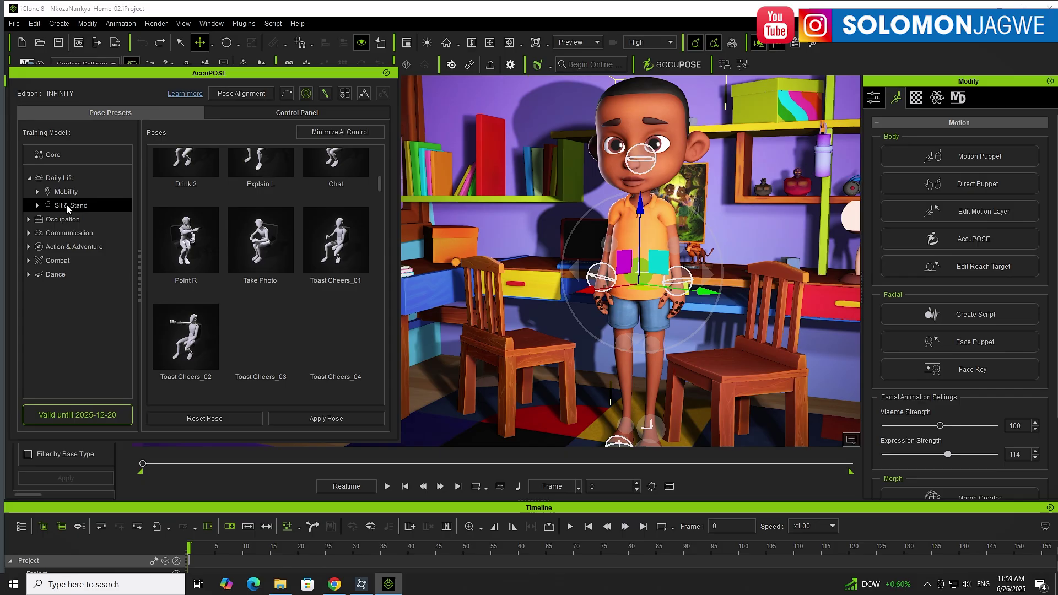
click(37, 206)
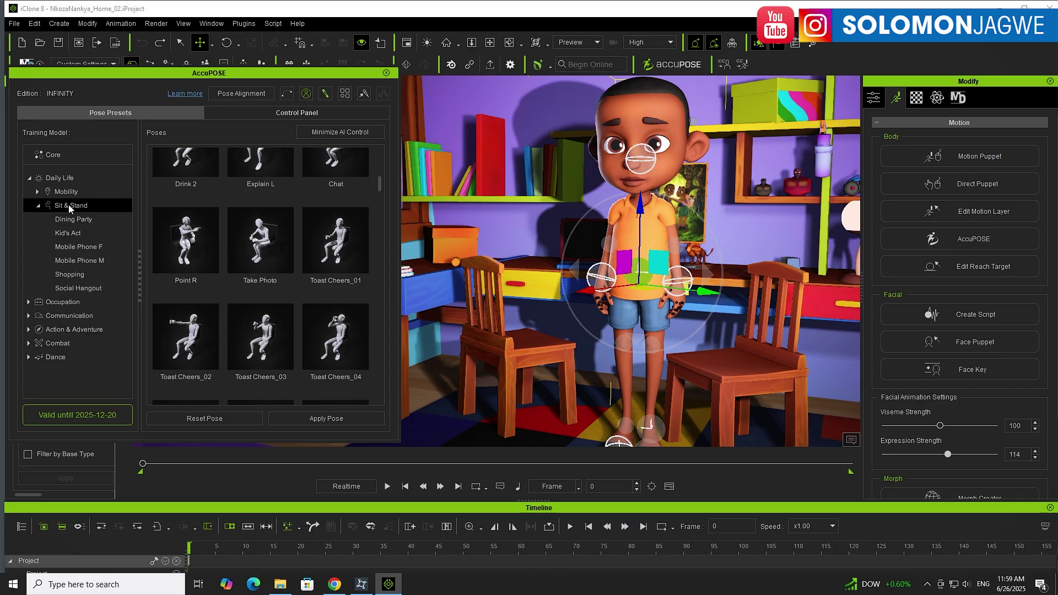
click(69, 234)
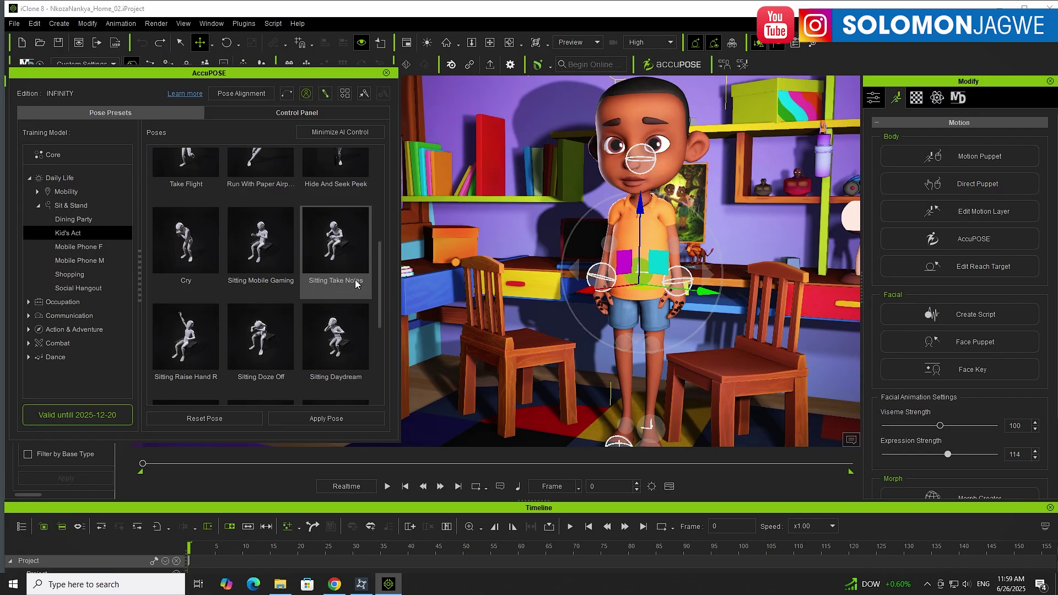
scroll(379, 295, down, 1)
drag(379, 295, 388, 351)
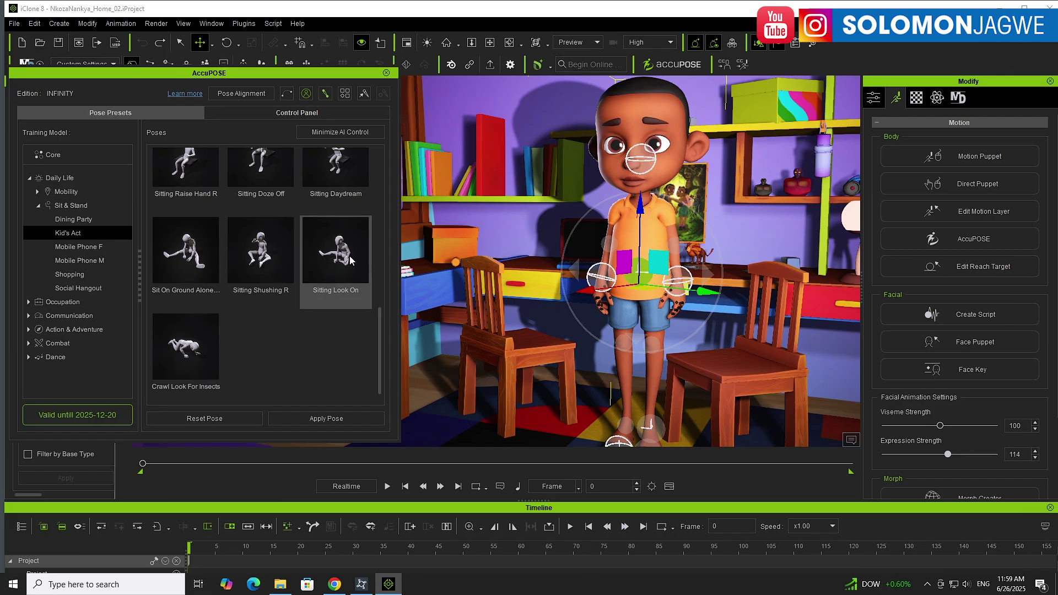
Step: Apply the Sitting Look On pose to the boy and inspect it from other angles
double_click(337, 252)
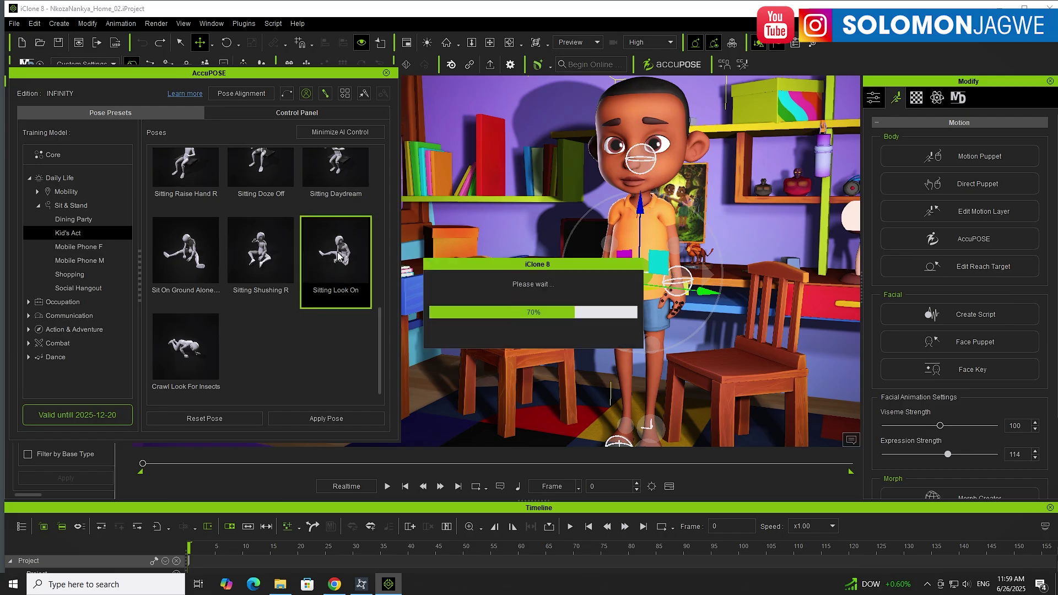
alt+drag(727, 374, 797, 336)
alt+drag(574, 405, 529, 373)
right_drag(530, 374, 781, 318)
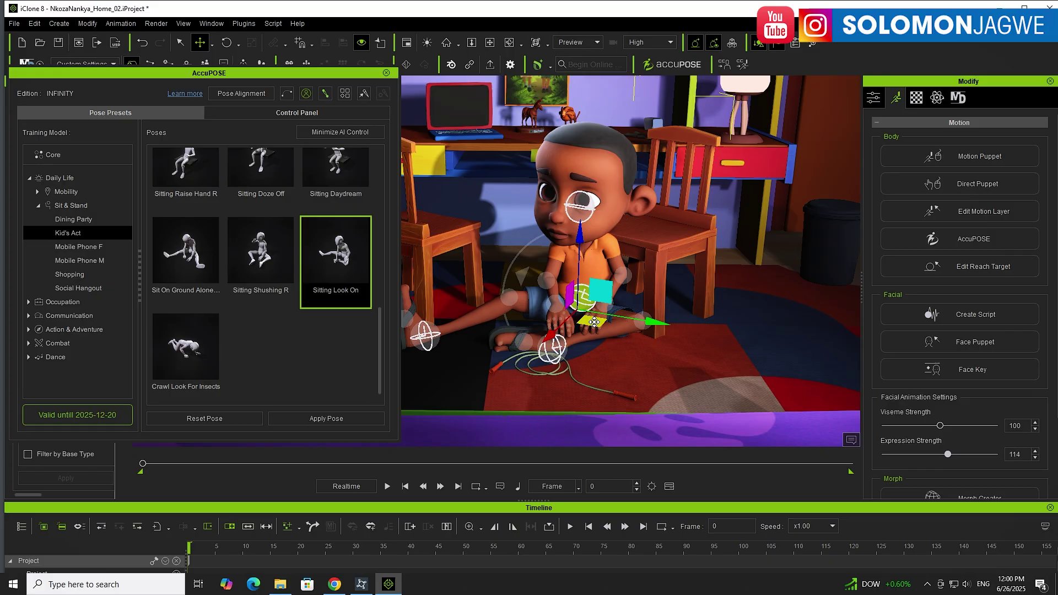
Step: Apply the Sit On Ground Alone Play pose to the boy and inspect it from the side and front
double_click(200, 263)
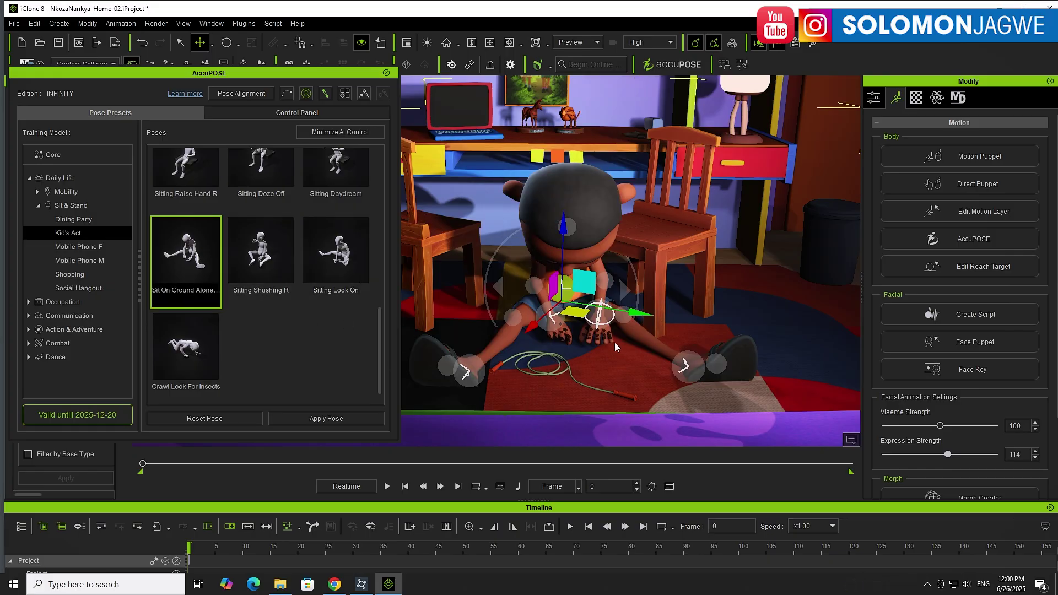
middle_drag(666, 310, 481, 313)
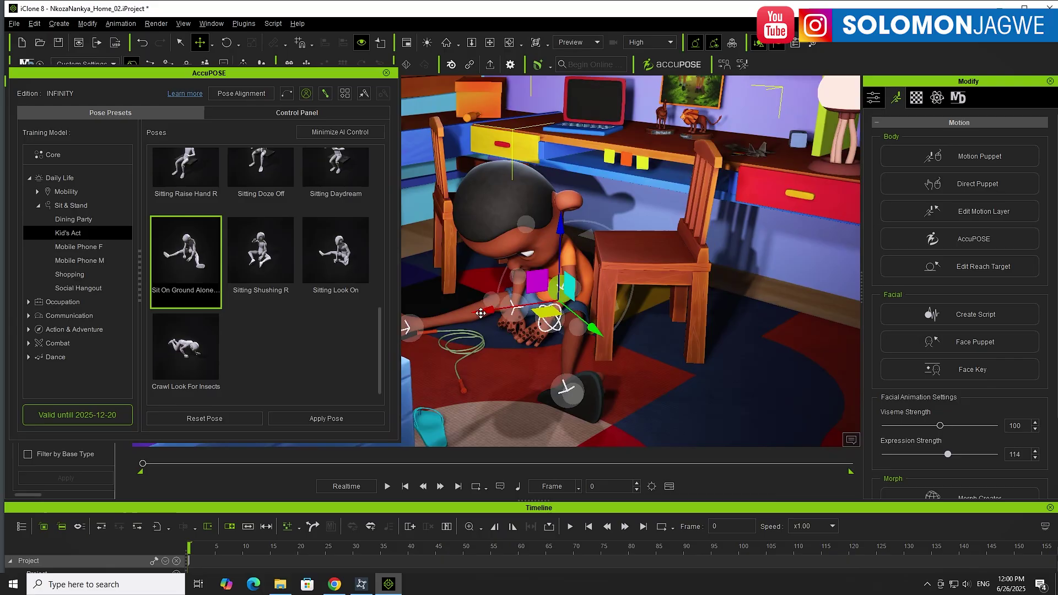
middle_drag(585, 321, 637, 277)
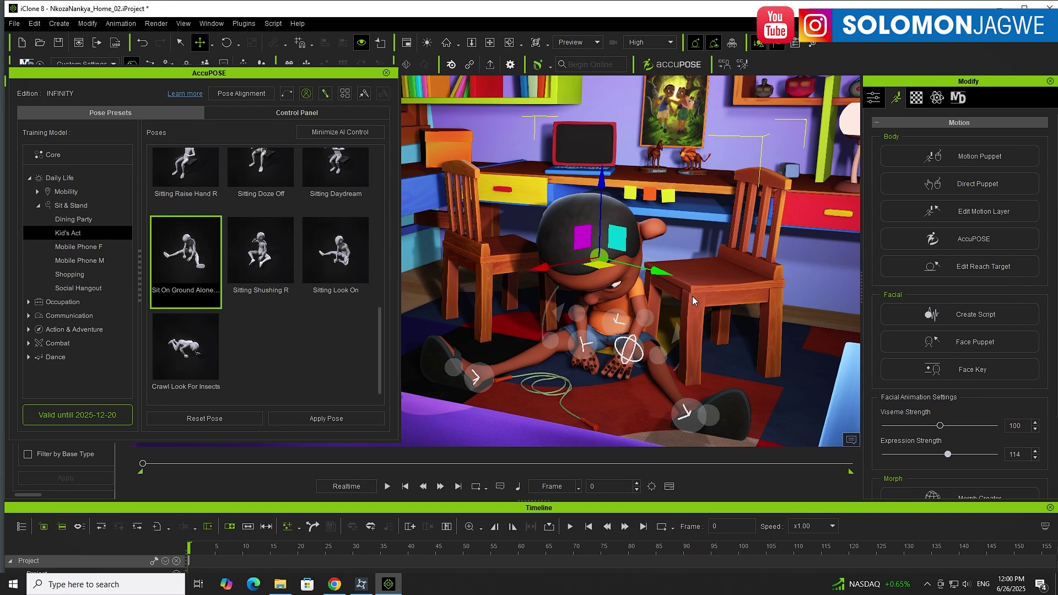
Step: Rotate the seated boy's head slightly with the Rotate tool to adjust its tilt
right_drag(601, 259, 672, 314)
key(e)
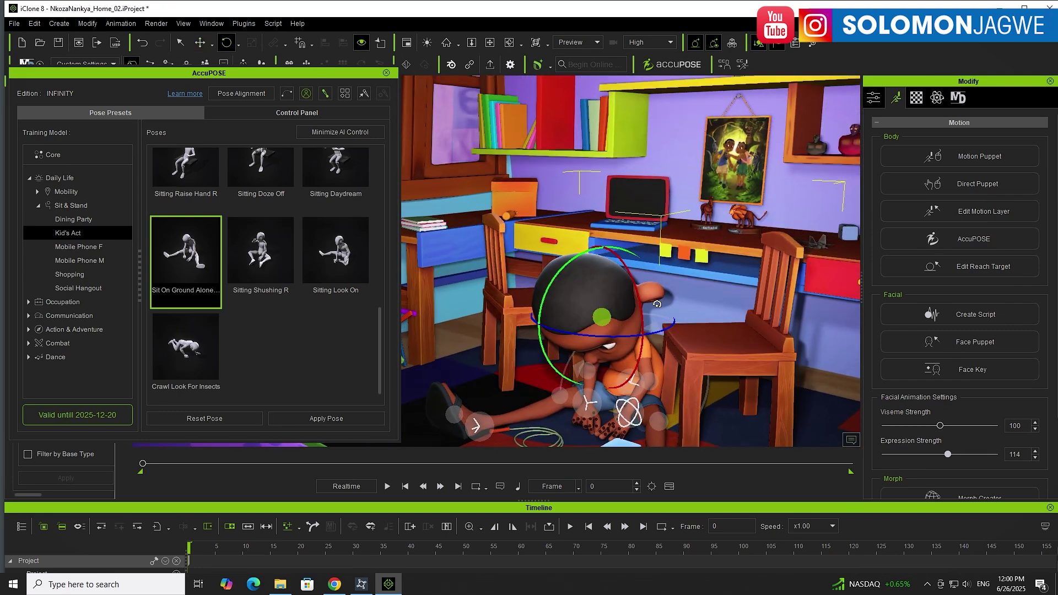
mouse_move(570, 260)
mouse_down()
mouse_move(592, 249)
mouse_move(581, 249)
mouse_up()
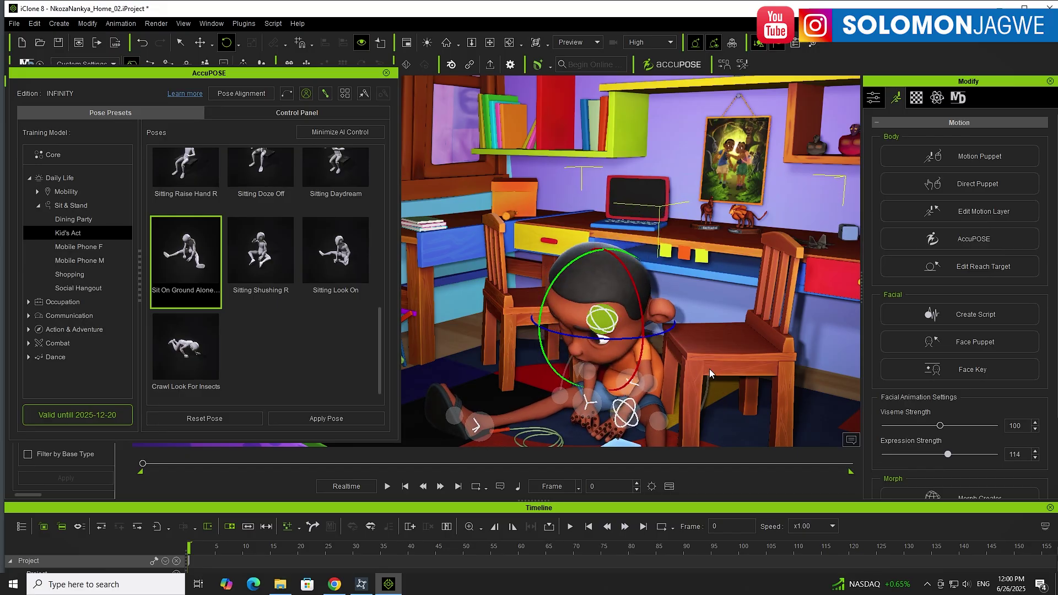
Step: Rotate the seated boy's head upward so that his lowered face looks straight ahead
middle_drag(734, 408, 692, 353)
alt+right_drag(692, 352, 550, 398)
scroll(552, 398, up, 2)
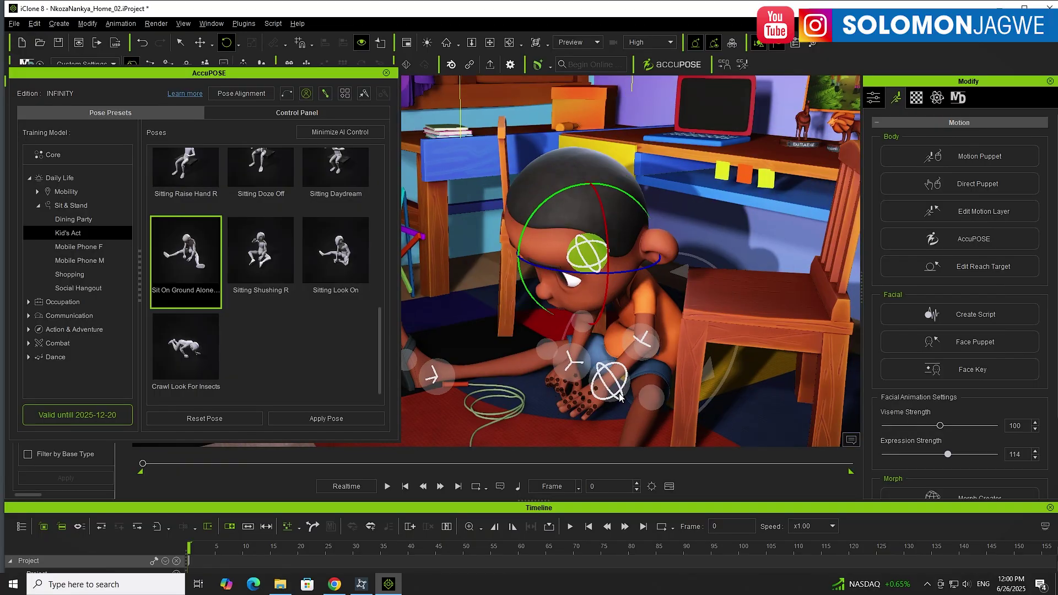
middle_drag(731, 397, 729, 323)
alt+right_drag(728, 322, 732, 292)
middle_drag(732, 291, 715, 324)
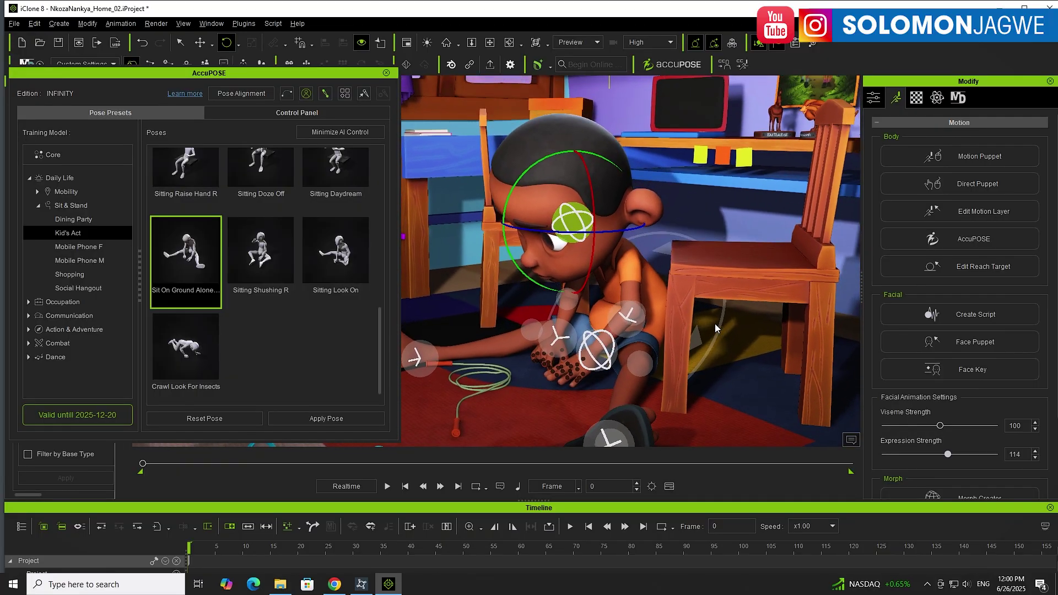
drag(541, 159, 543, 242)
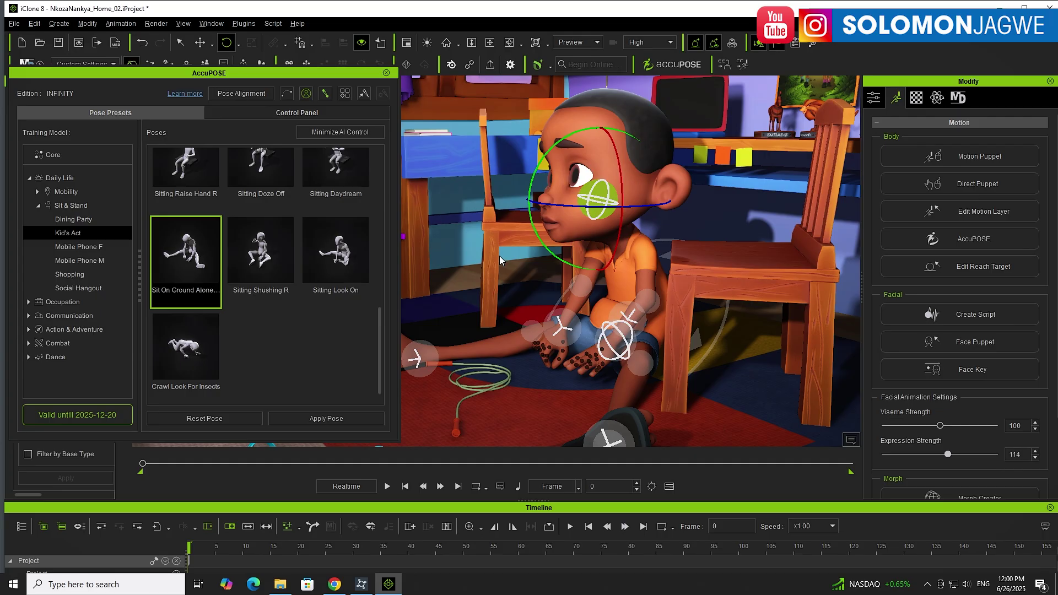
Step: Move the boy's right hand outward from between his legs to his right thigh with the Move tool
alt+right_drag(542, 259, 710, 272)
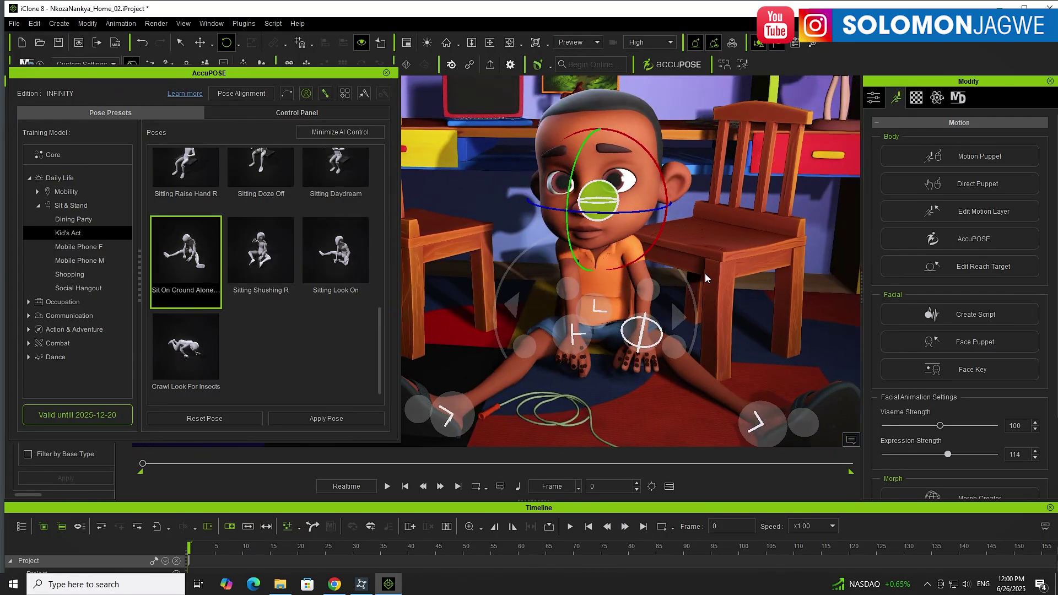
click(584, 340)
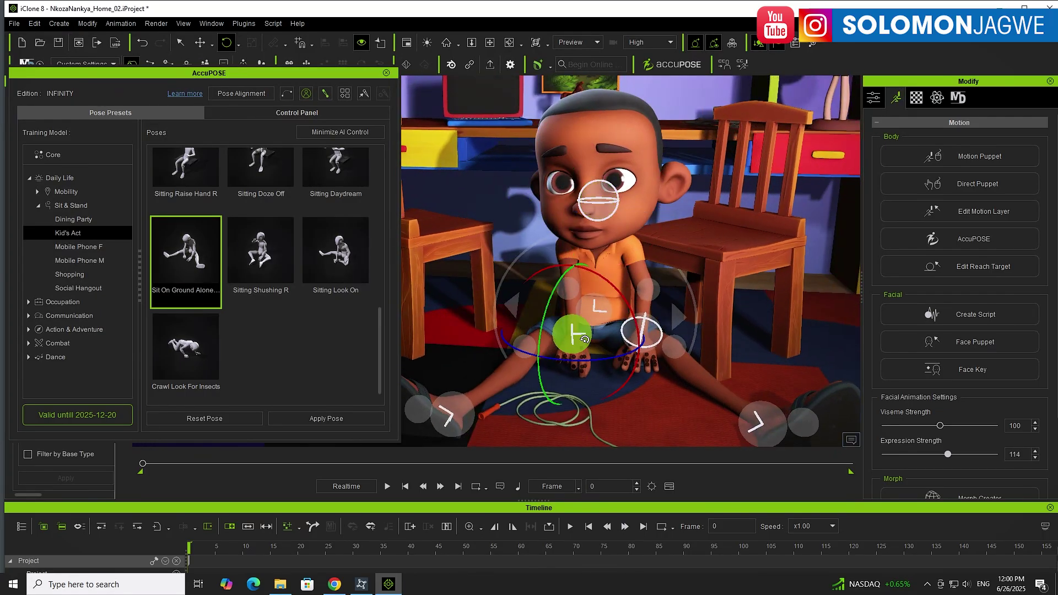
key(w)
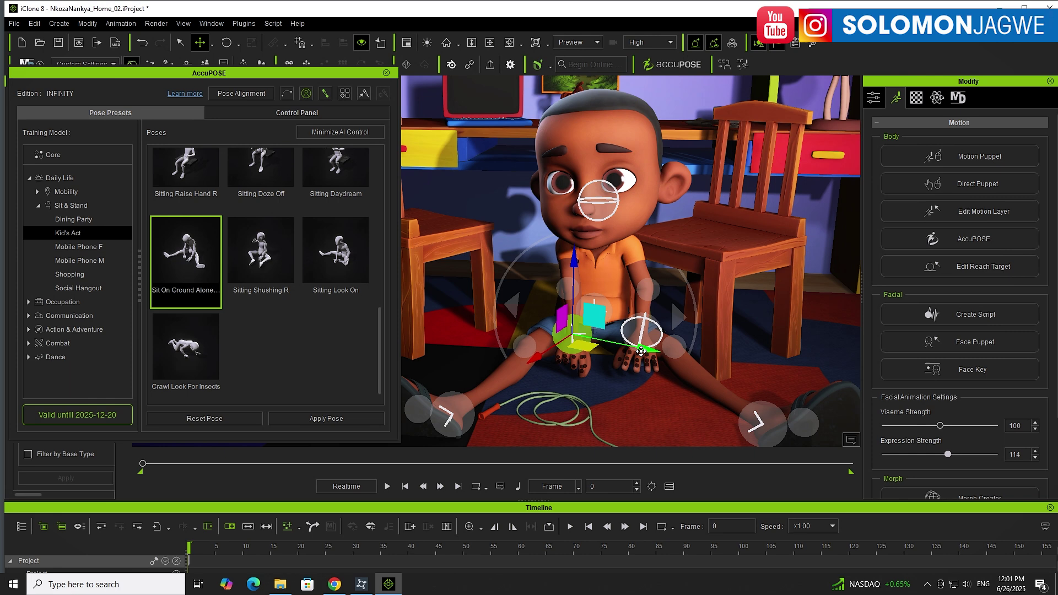
drag(649, 349, 566, 316)
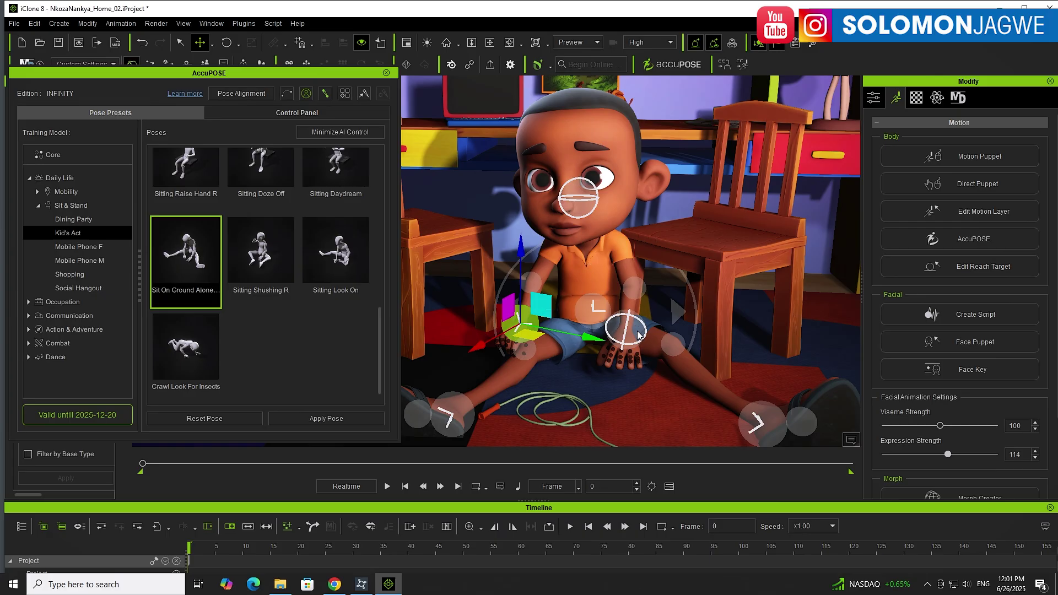
Step: Move the boy's left hand outward to his left thigh so that both arms are spread apart
click(623, 342)
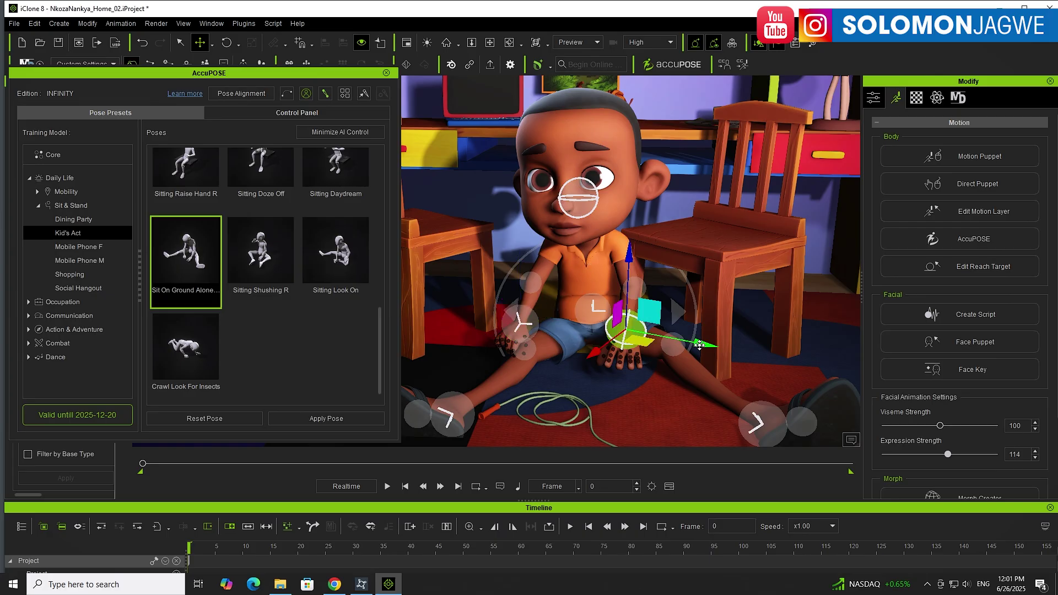
drag(699, 345, 707, 320)
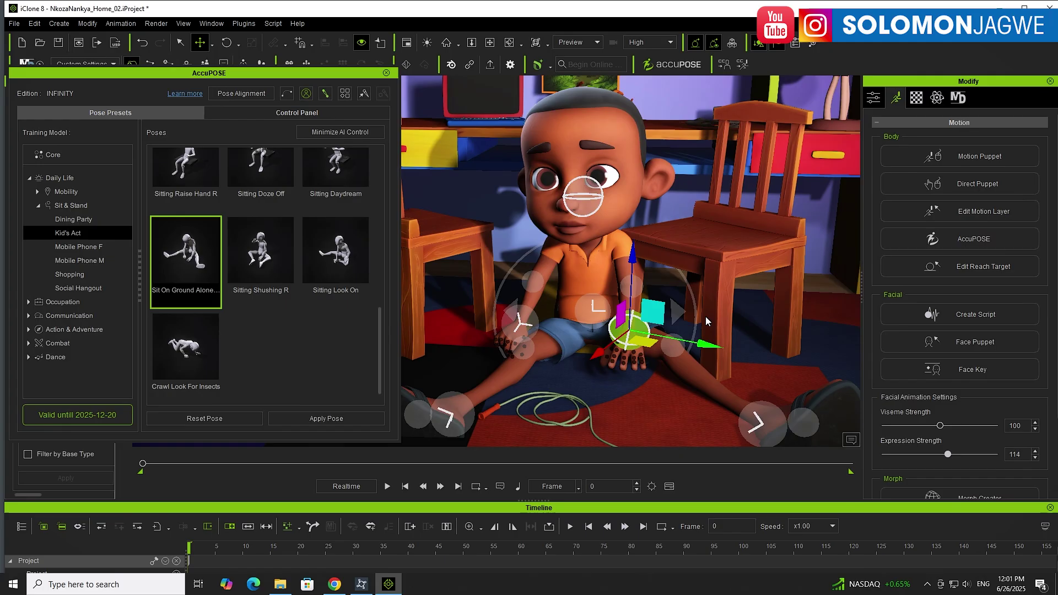
drag(646, 342, 690, 333)
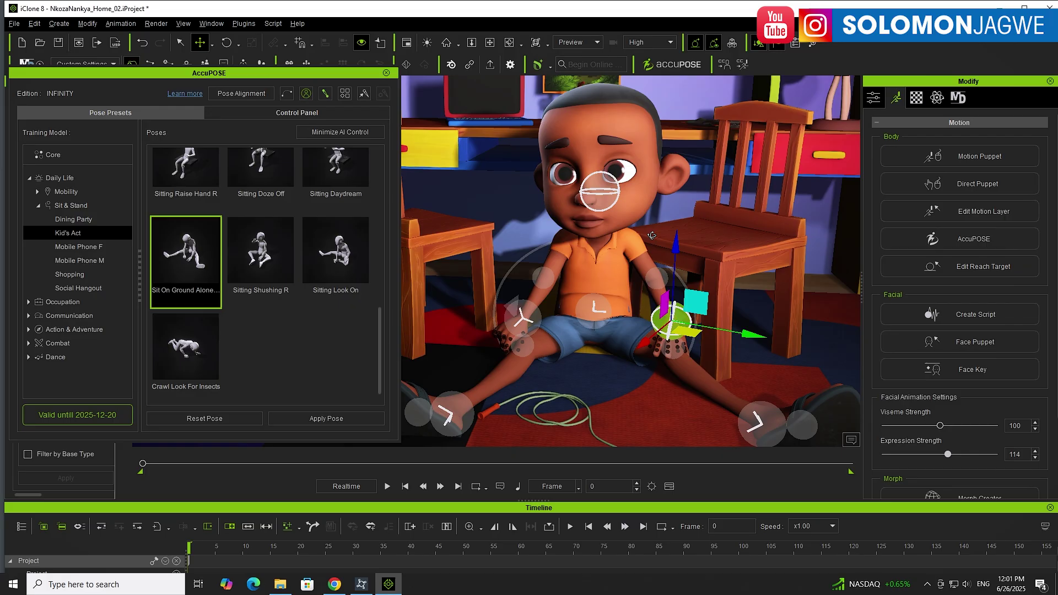
Step: Move the boy's whole body forward along the floor so that he sits clear of the wooden chair
right_drag(647, 211, 573, 199)
middle_drag(573, 276, 539, 304)
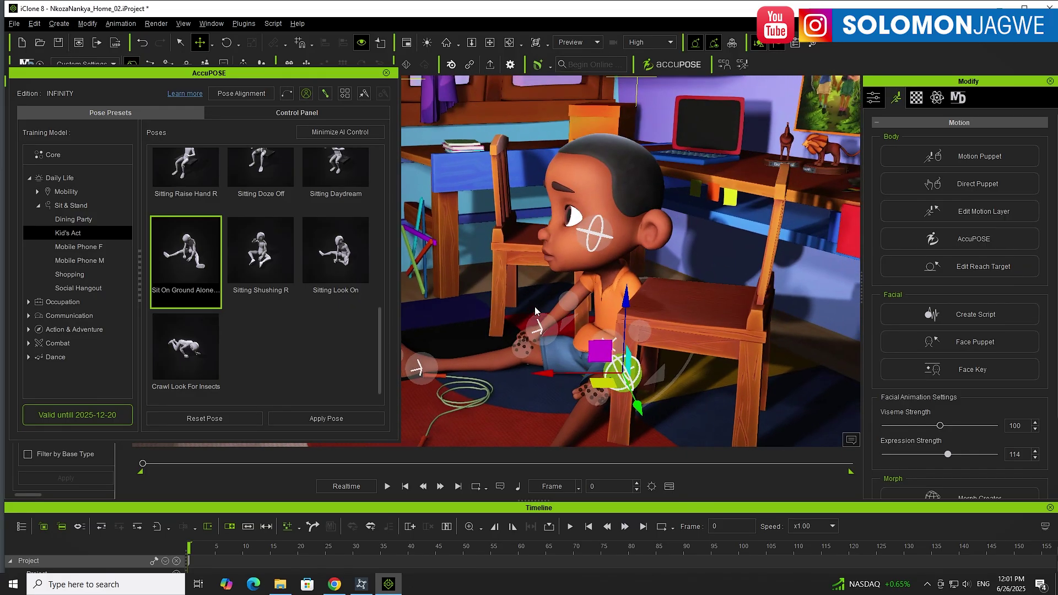
scroll(539, 304, up, 3)
right_drag(595, 267, 690, 185)
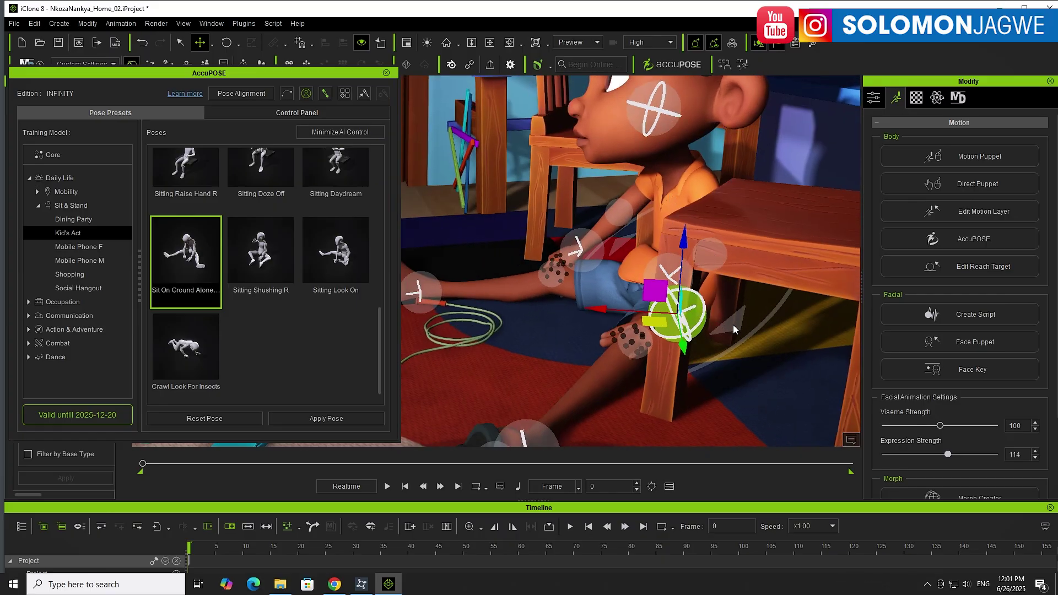
mouse_move(792, 307)
right_down()
mouse_move(740, 301)
mouse_move(790, 306)
right_up()
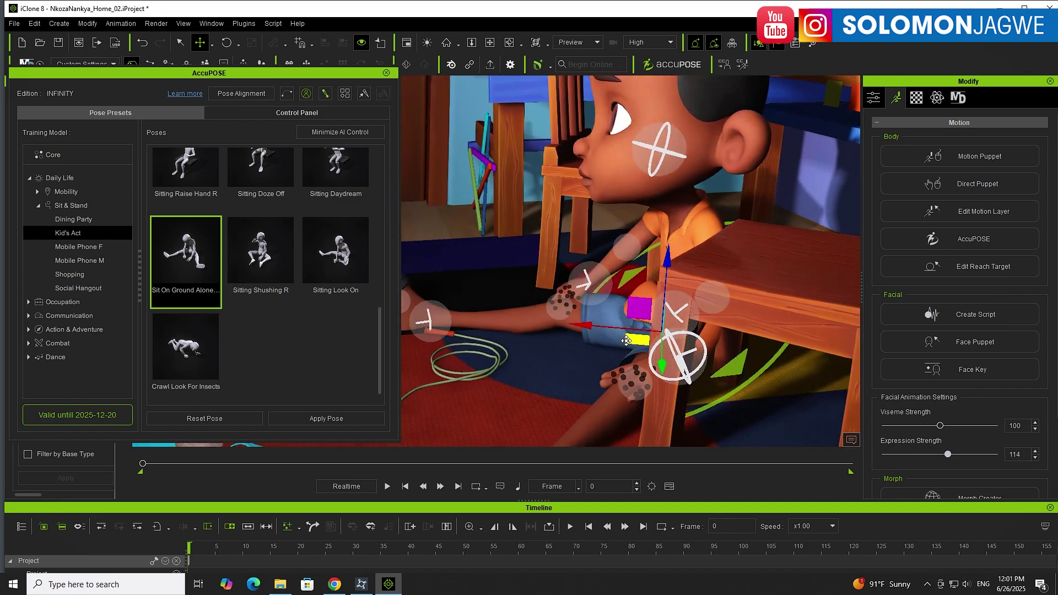
drag(638, 337, 587, 336)
right_drag(587, 337, 554, 336)
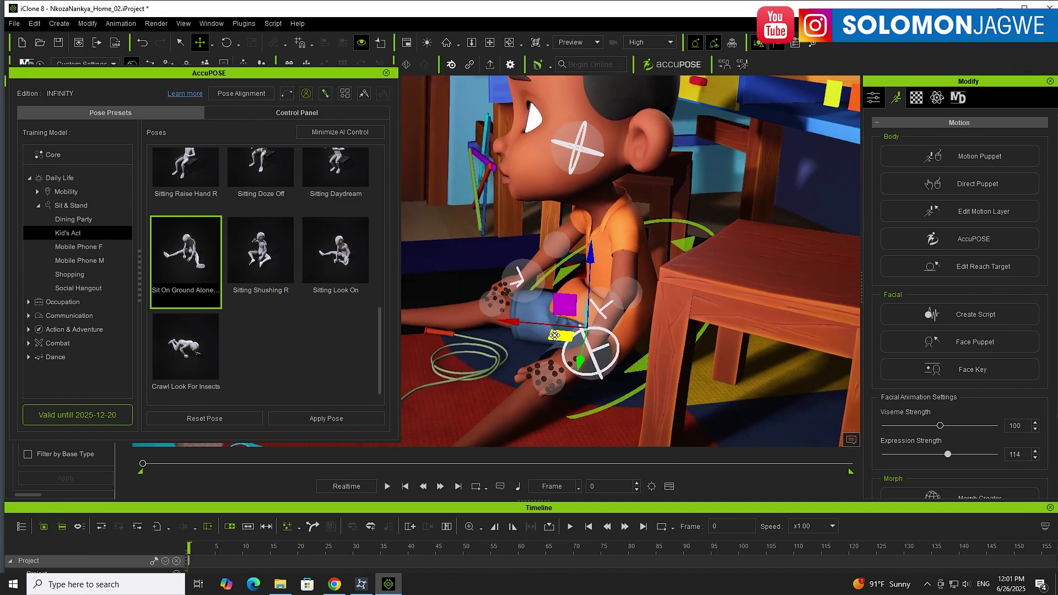
Step: Move the AccuPOSE window out of the way and inspect the seated boy from the front, above and side
drag(338, 77, 268, 200)
right_drag(443, 325, 510, 359)
scroll(346, 437, up, 2)
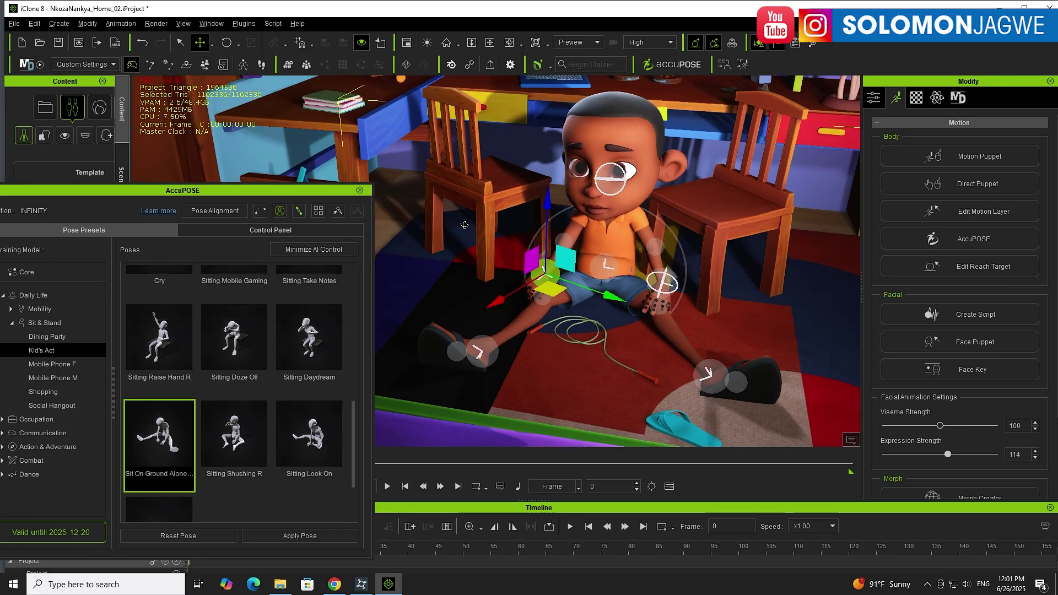
right_drag(562, 333, 600, 199)
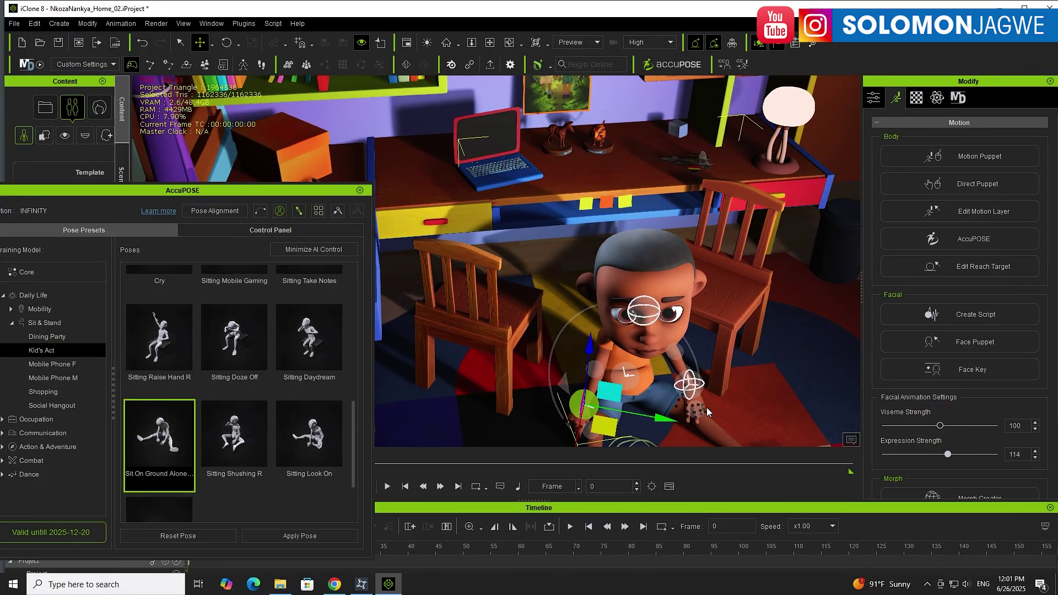
middle_drag(707, 412, 670, 274)
right_drag(670, 274, 517, 271)
middle_drag(615, 300, 545, 356)
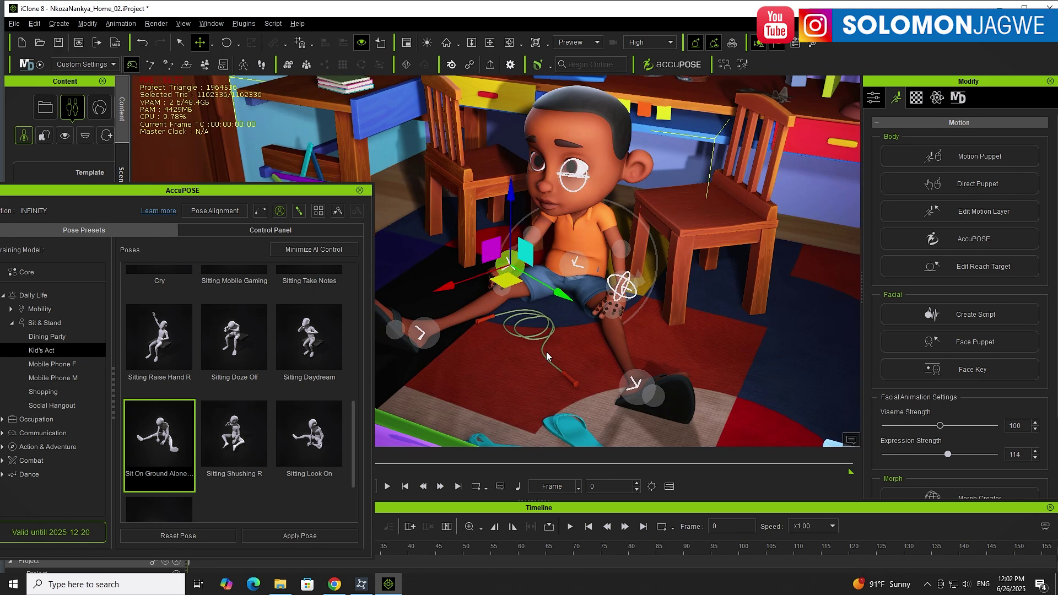
right_drag(547, 355, 628, 226)
Step: Rotate the boy's head control slightly upward so that he faces forward
click(621, 200)
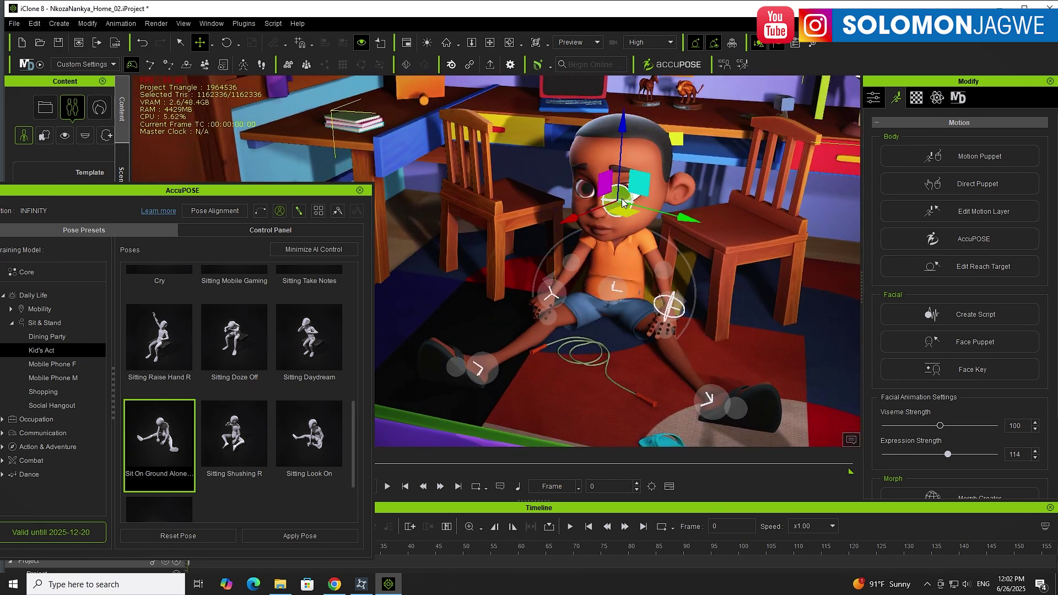
key(e)
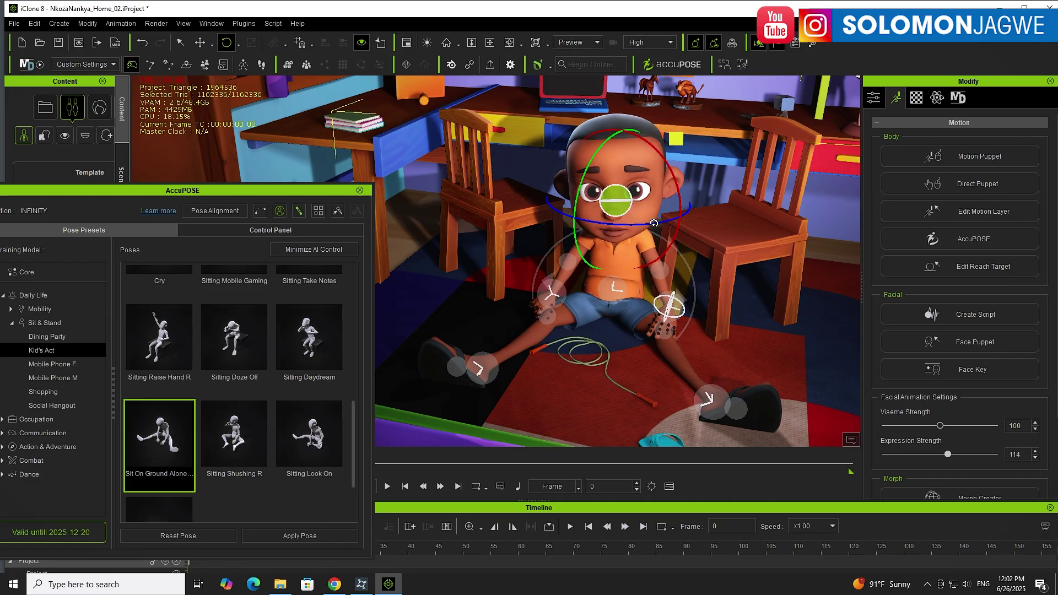
drag(589, 172, 592, 164)
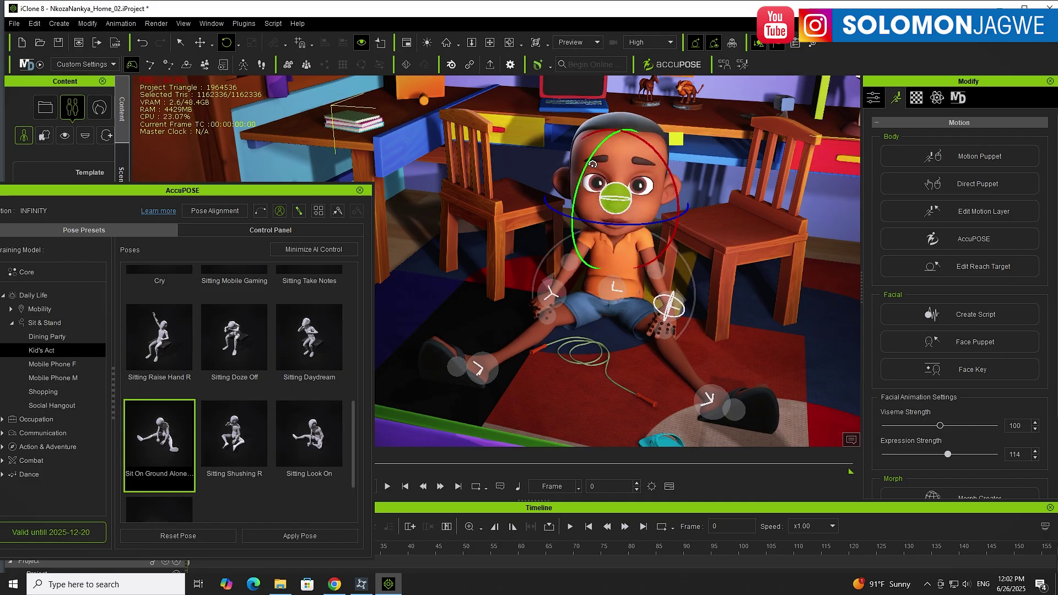
Step: Switch the Rotate tool's axes to the head's own orientation and fine-tune the boy's head rotation
click(237, 48)
click(258, 62)
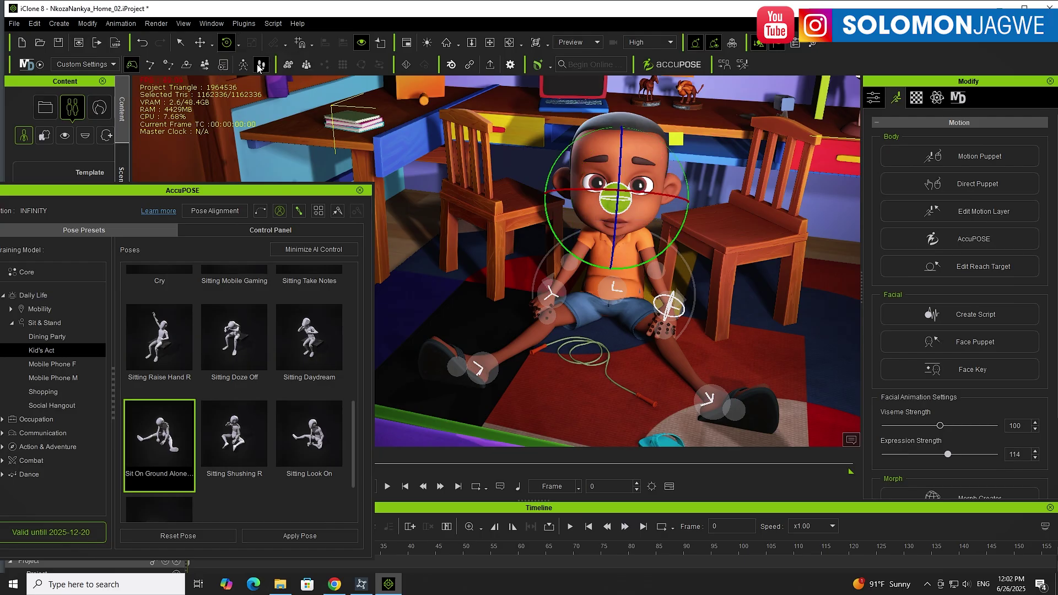
drag(619, 155, 618, 160)
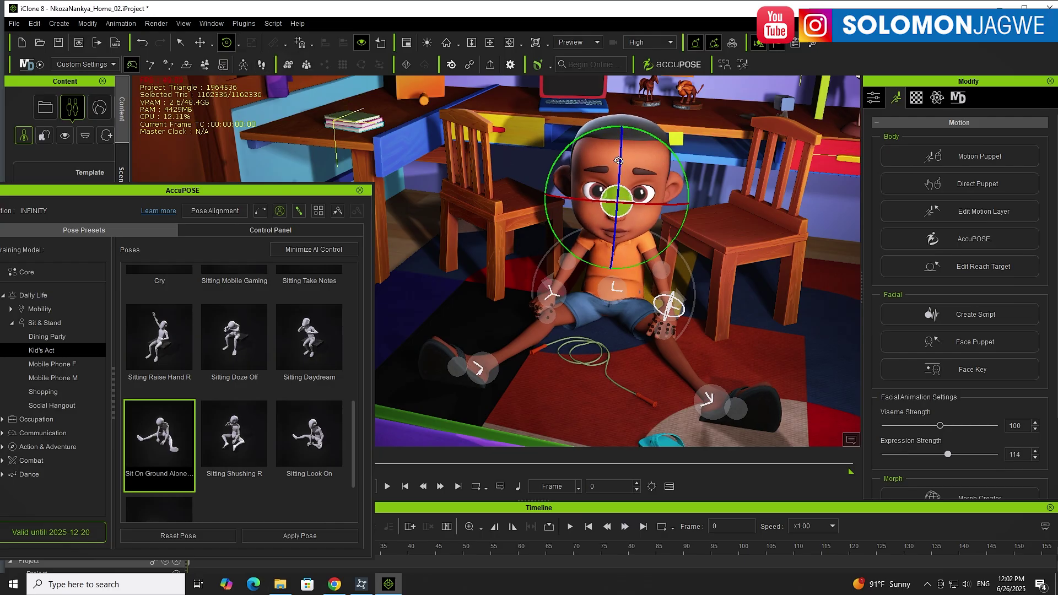
right_drag(687, 222, 681, 244)
drag(673, 218, 672, 223)
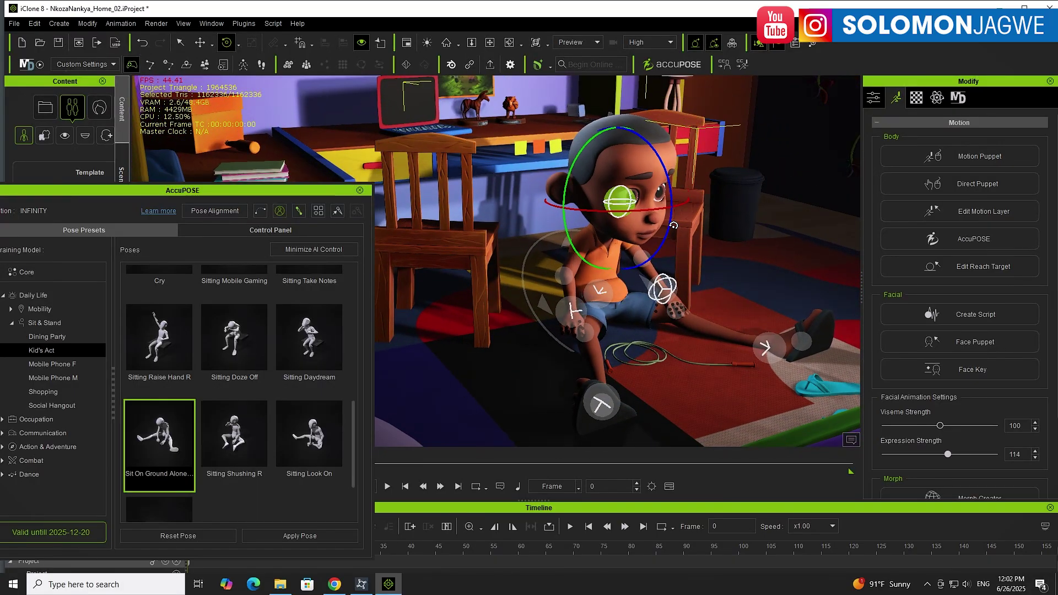
Step: Inspect the adjusted sitting pose up close from both sides of the boy
right_drag(726, 258, 678, 351)
scroll(644, 288, up, 2)
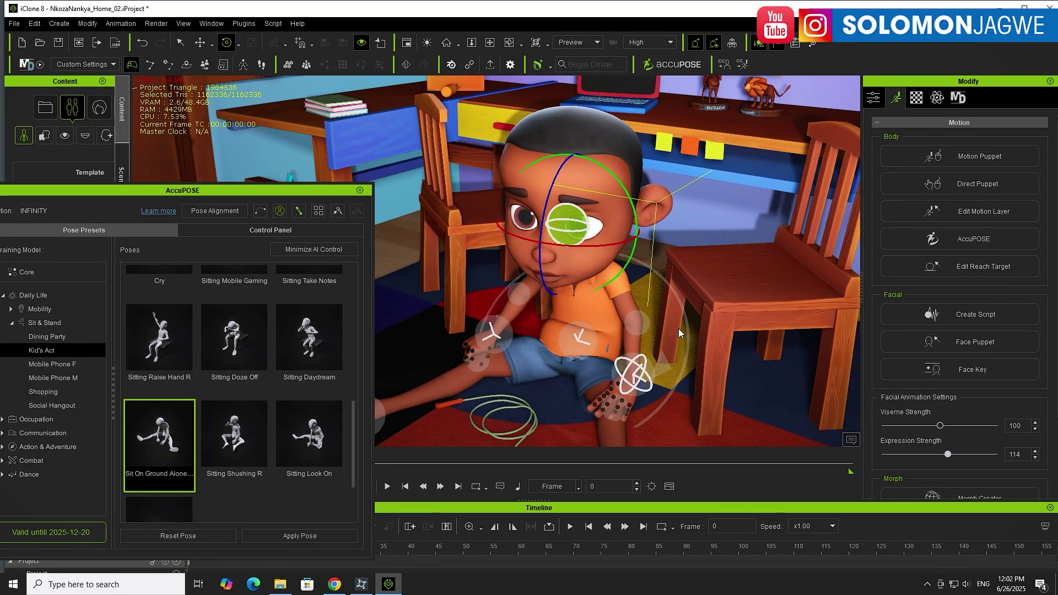
middle_drag(563, 363, 583, 317)
right_drag(617, 338, 719, 306)
middle_drag(720, 307, 693, 319)
right_drag(693, 320, 650, 315)
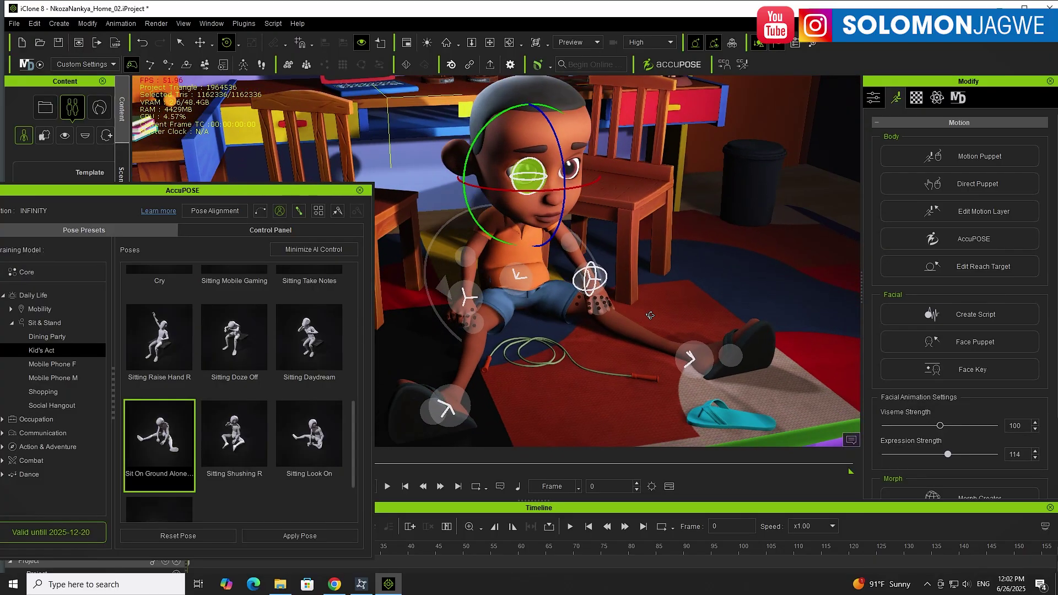
Step: Switch to Chrome and review the Core Library, INFINITY Expansion and AI behavior categories on the AccuPOSE product page
click(335, 585)
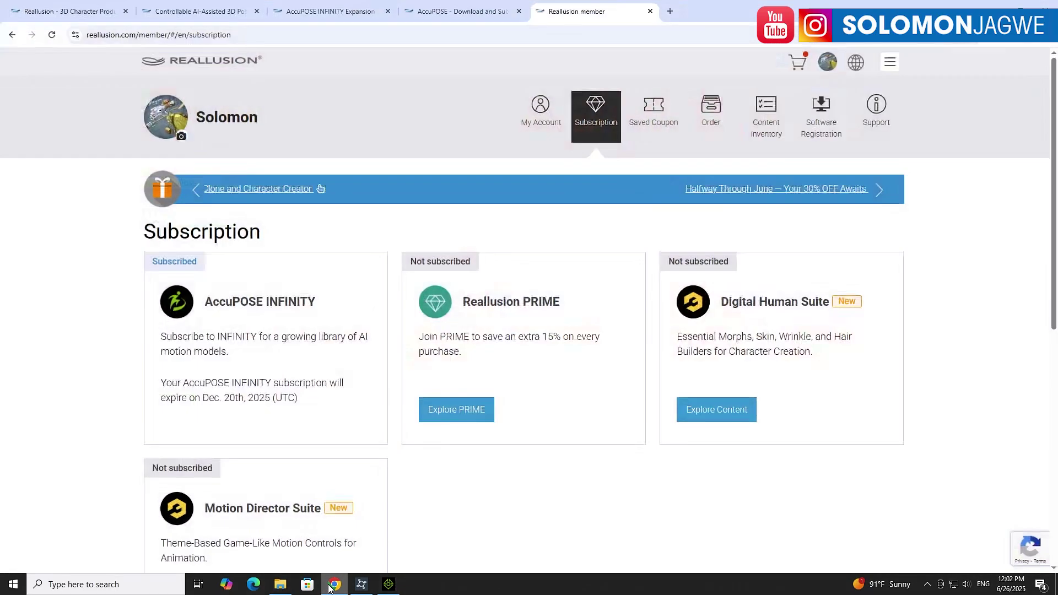
click(204, 12)
scroll(460, 213, down, 8)
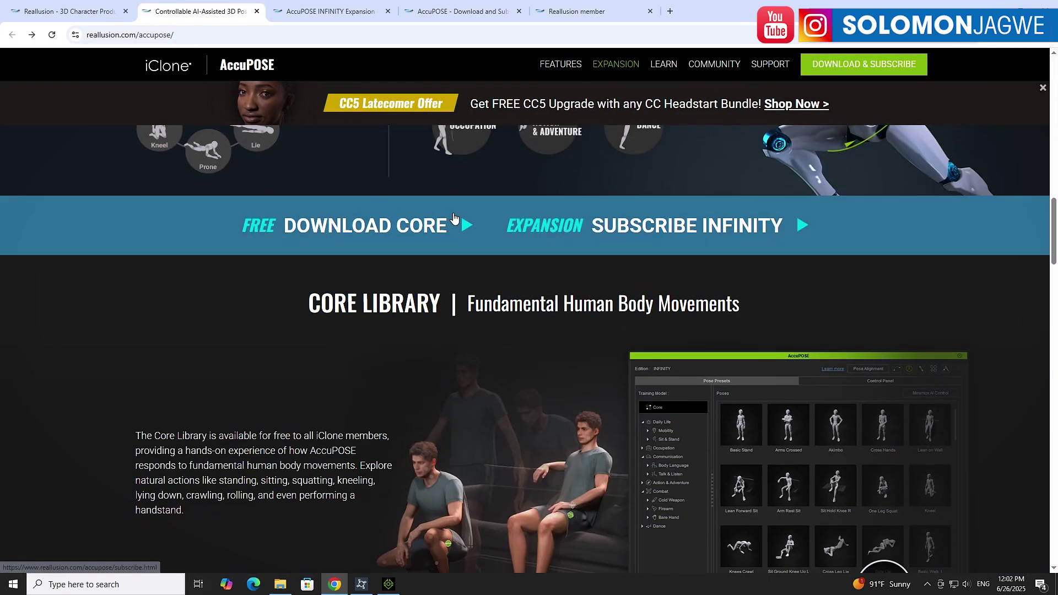
scroll(452, 213, up, 1)
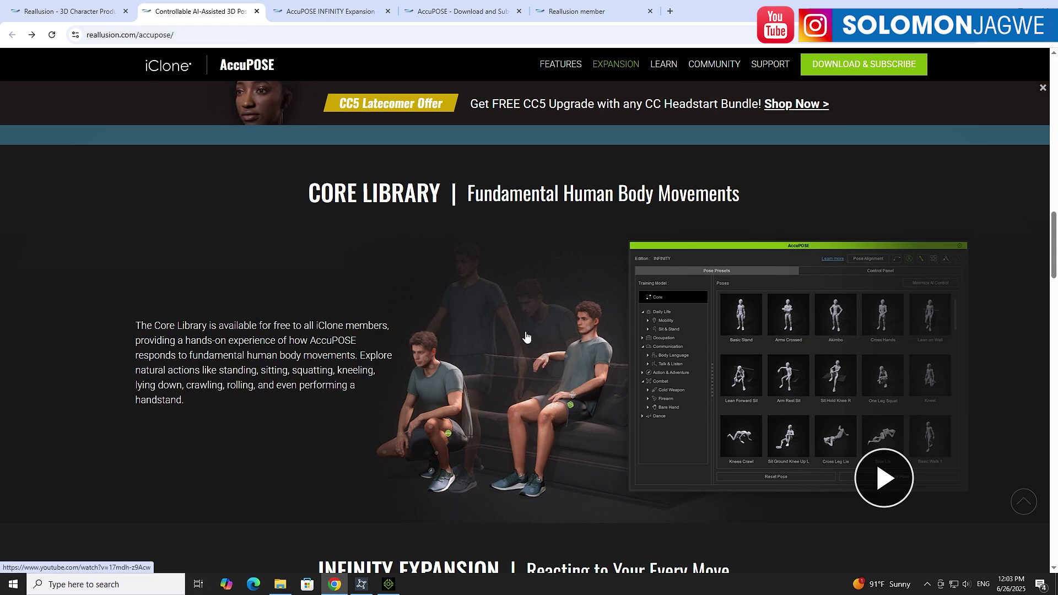
scroll(523, 333, down, 6)
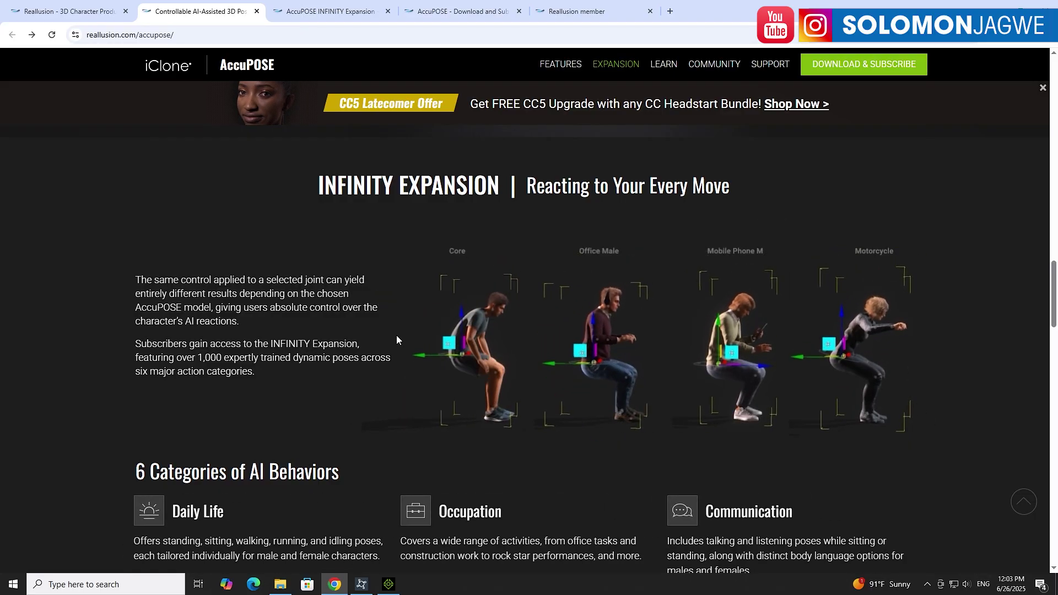
scroll(391, 330, down, 5)
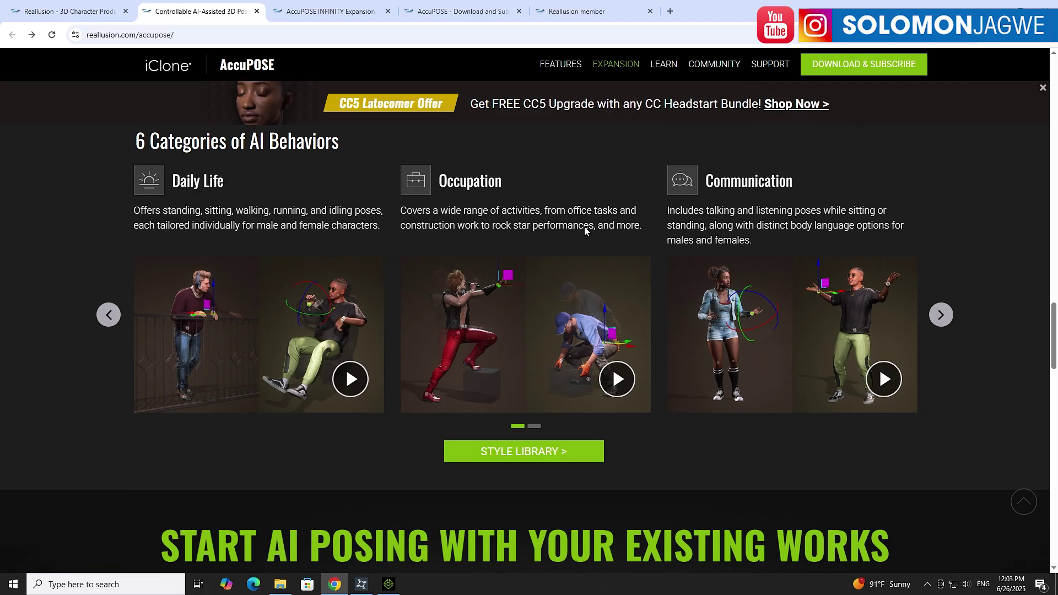
Step: Review the existing-works, animation workflow and AI guidance sections of the AccuPOSE page, ending back at its beginning
scroll(689, 286, down, 3)
scroll(700, 296, down, 4)
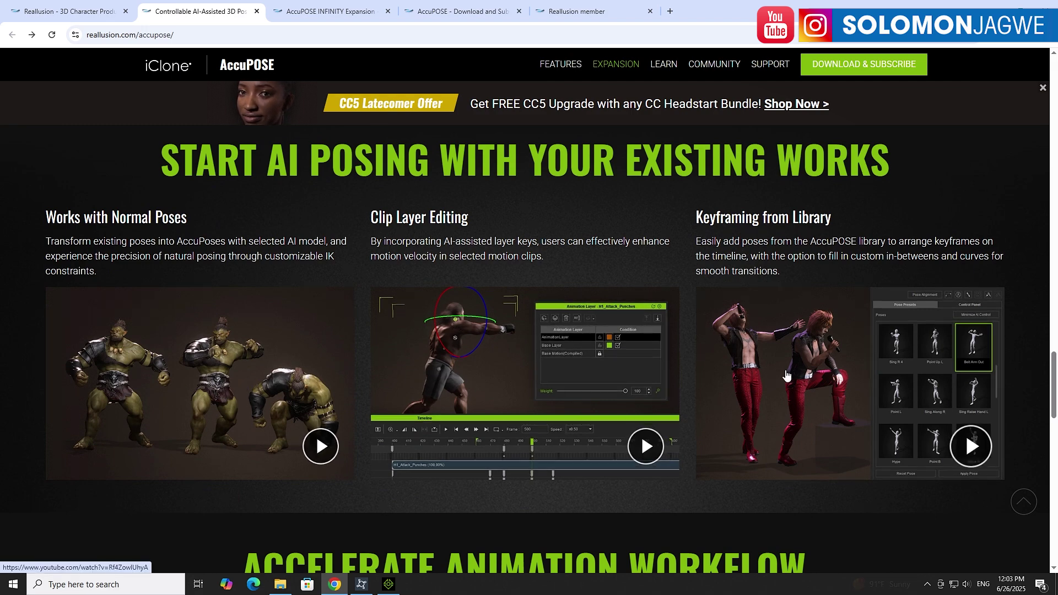
scroll(695, 338, down, 8)
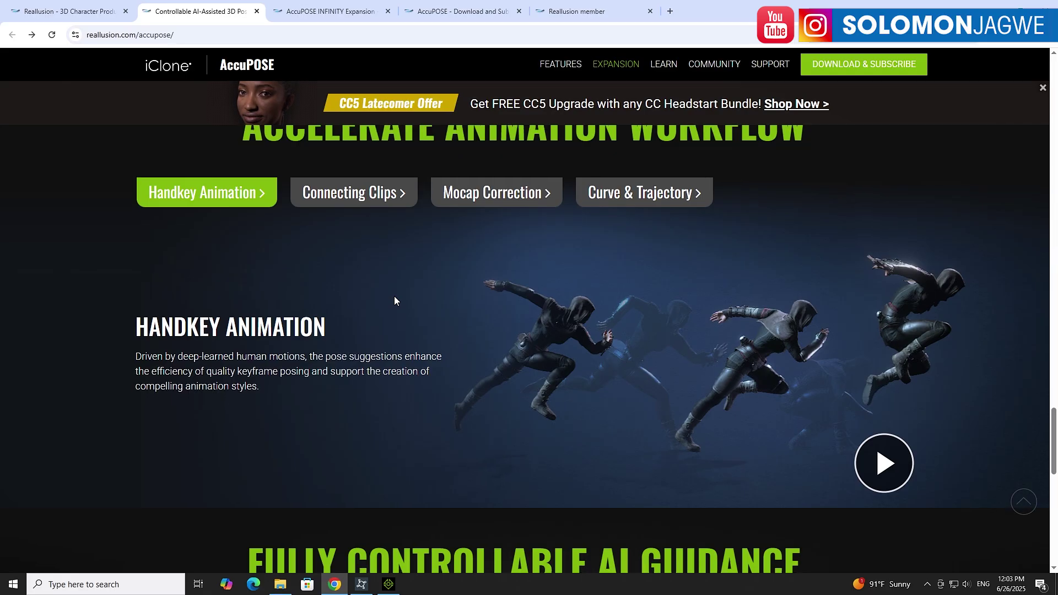
scroll(394, 296, down, 8)
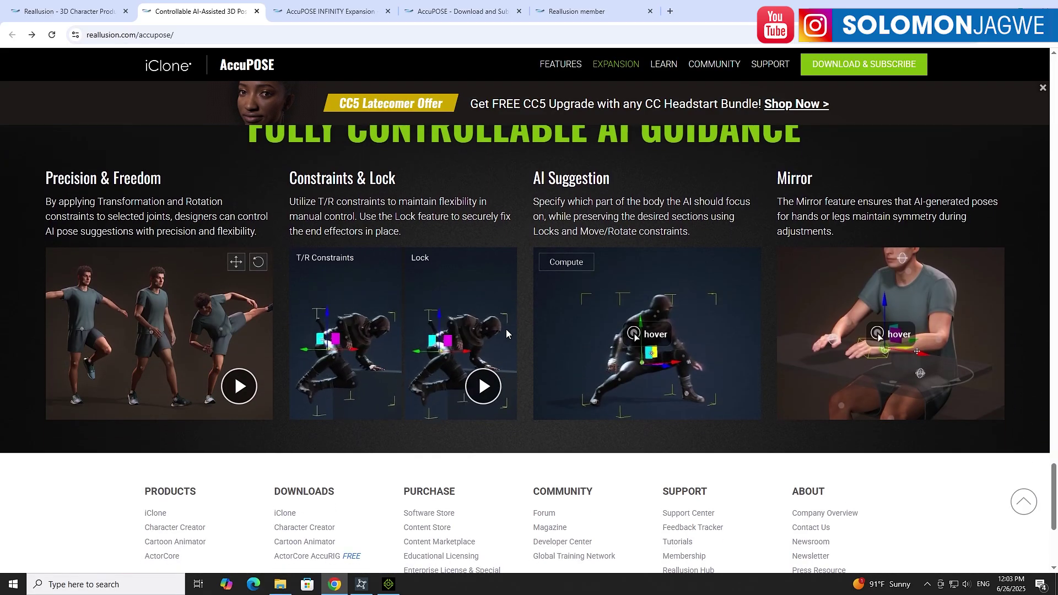
scroll(534, 333, down, 3)
scroll(533, 333, up, 15)
scroll(533, 332, up, 20)
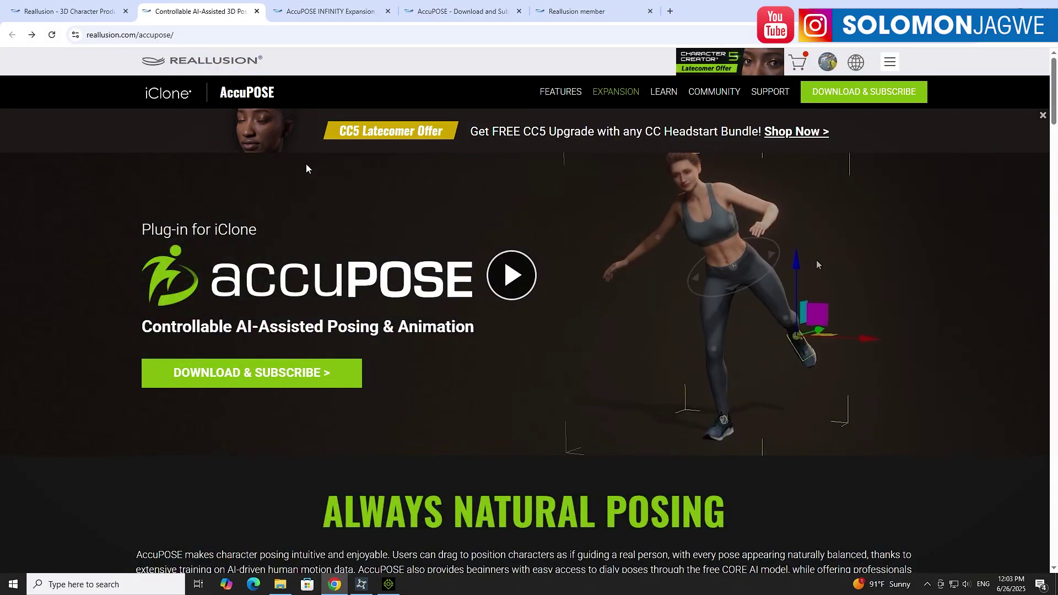
Step: Open the AccuPOSE INFINITY Expansion page and look at its style categories and Daily Life packs
click(301, 19)
scroll(416, 175, down, 5)
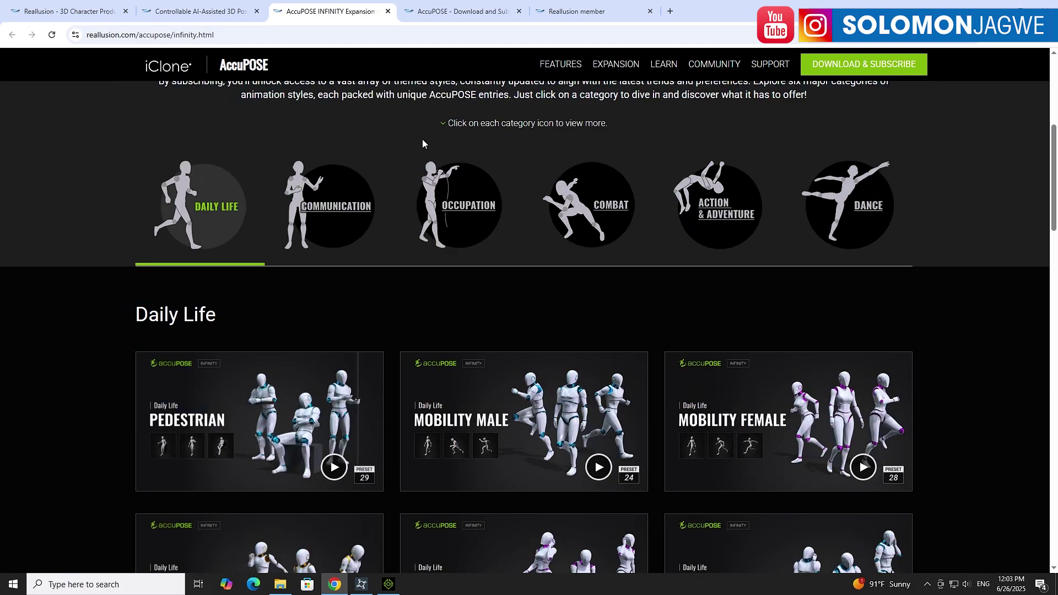
Step: Open the AccuPOSE download page in Chrome, then switch to iClone and view the seated boy from his other side
click(441, 13)
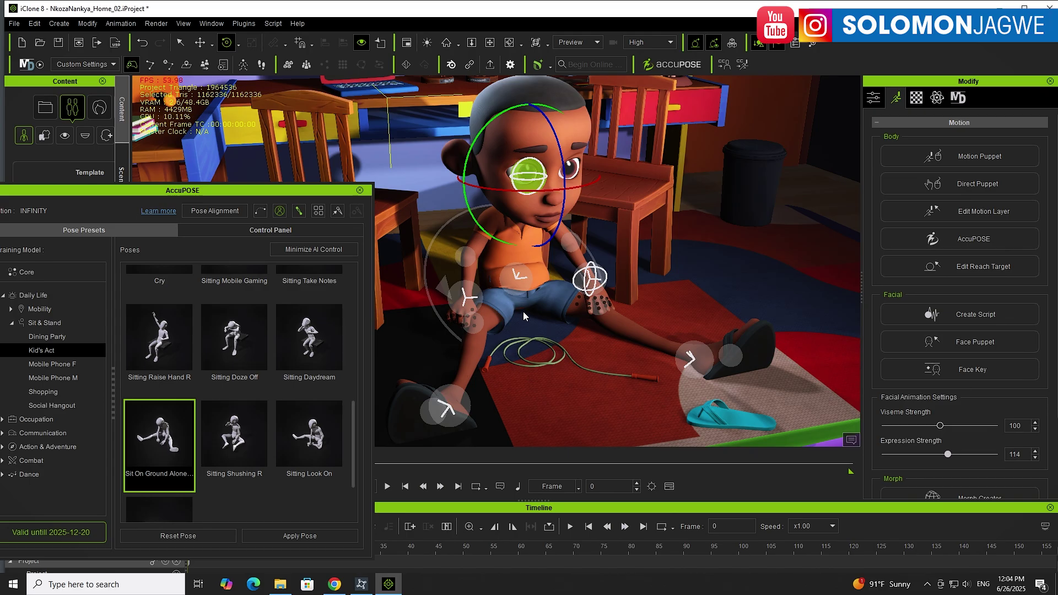
right_drag(524, 311, 511, 346)
middle_drag(511, 346, 538, 354)
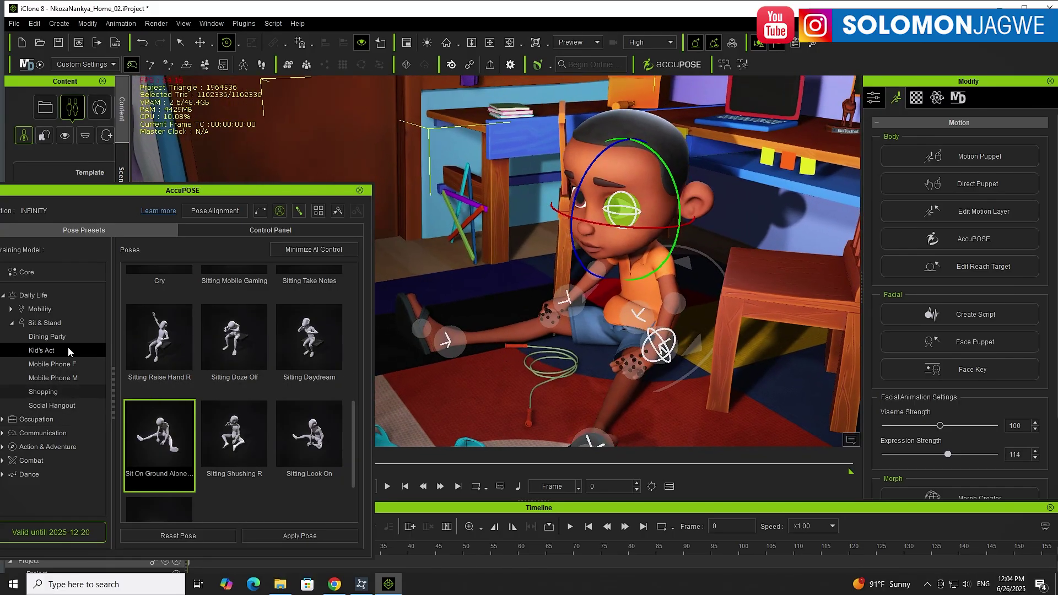
Step: Apply the Sit Ground Cross Legs pose from the Core training model to the boy and view it from the front
drag(135, 186, 168, 104)
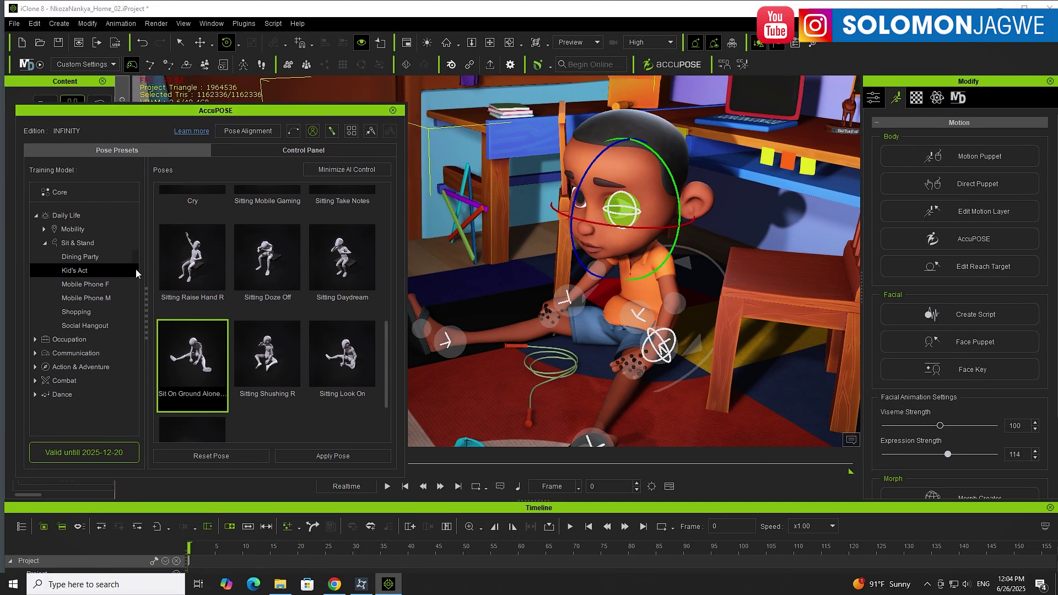
click(65, 193)
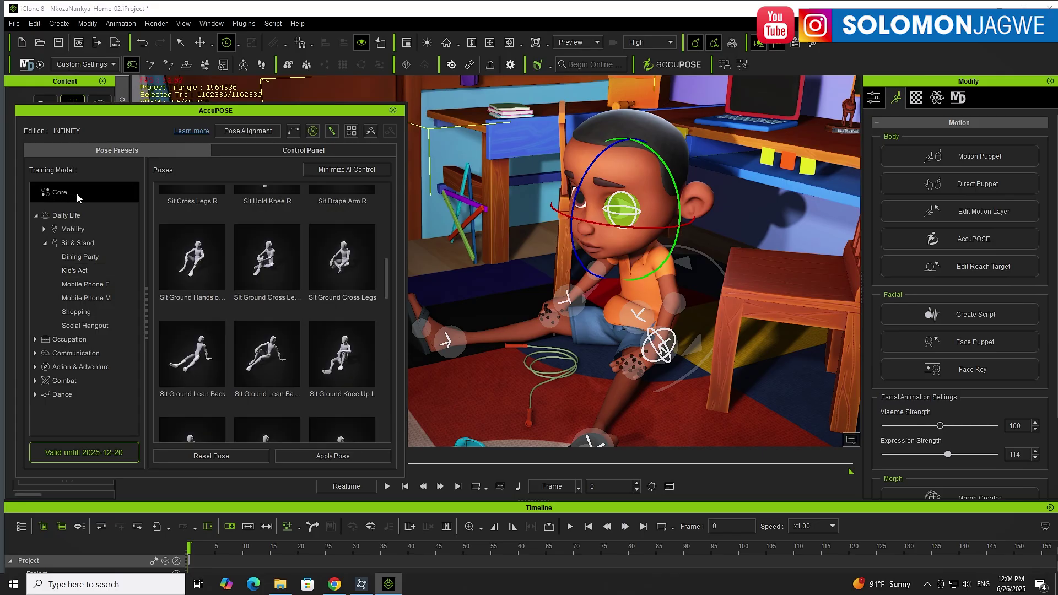
double_click(346, 268)
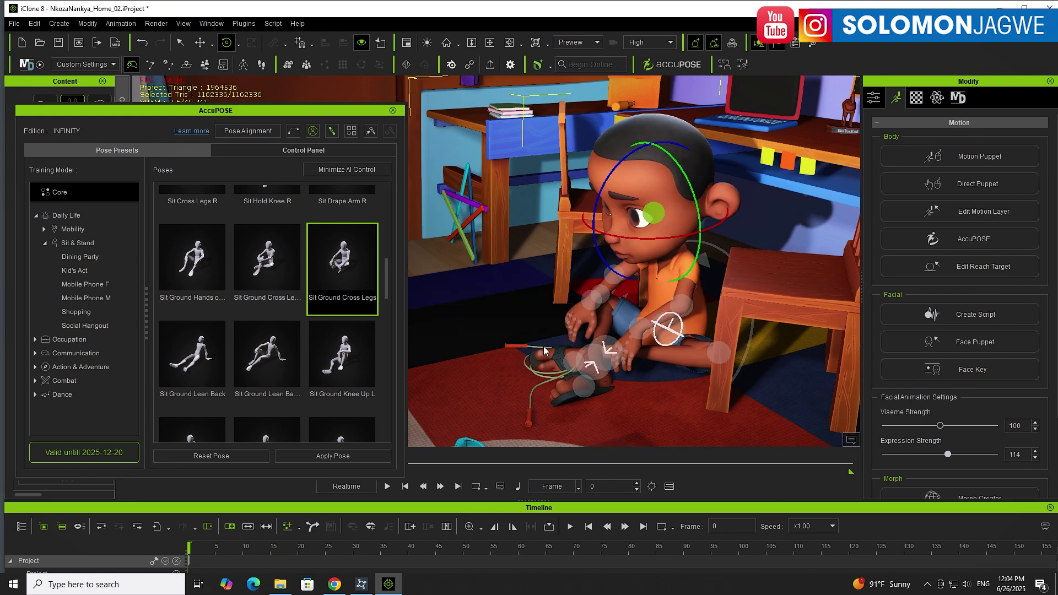
right_drag(702, 338, 609, 329)
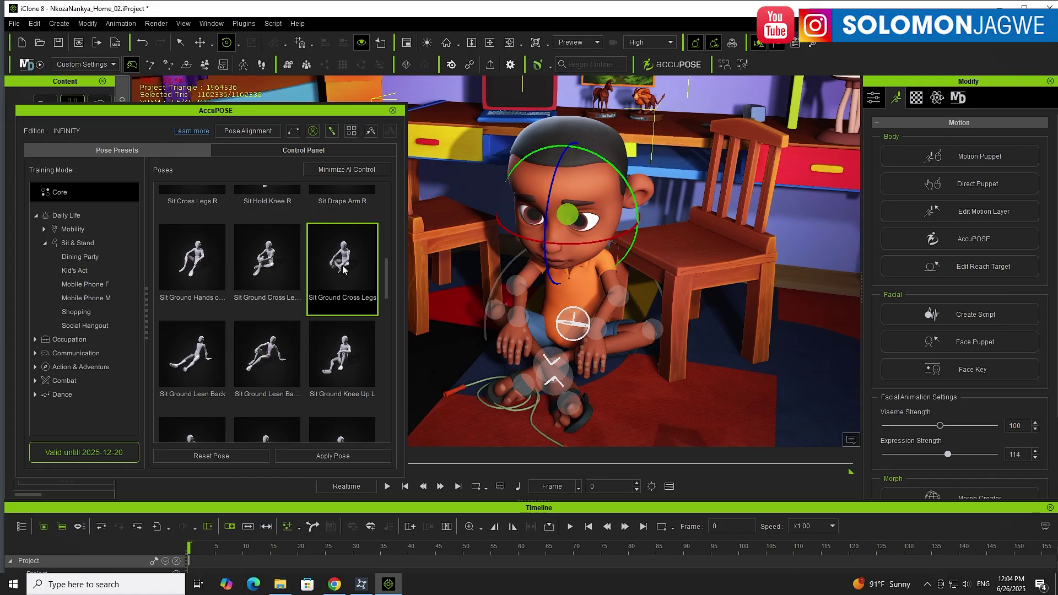
right_drag(514, 326, 618, 314)
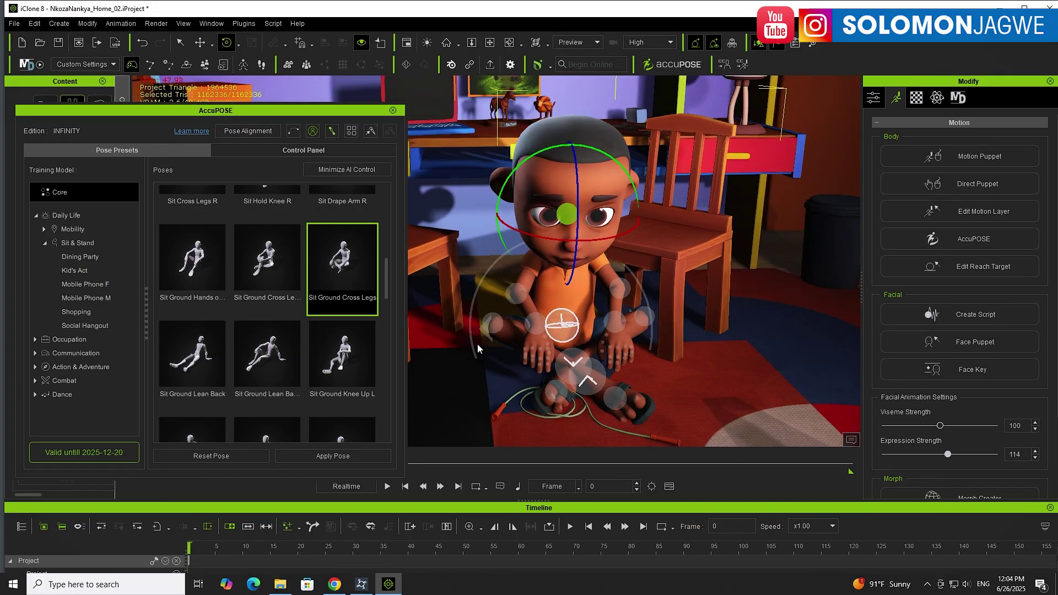
Step: Apply the Sitting Shushing R pose from the Daily Life Kid's Act set to the boy
click(82, 270)
scroll(276, 322, down, 1)
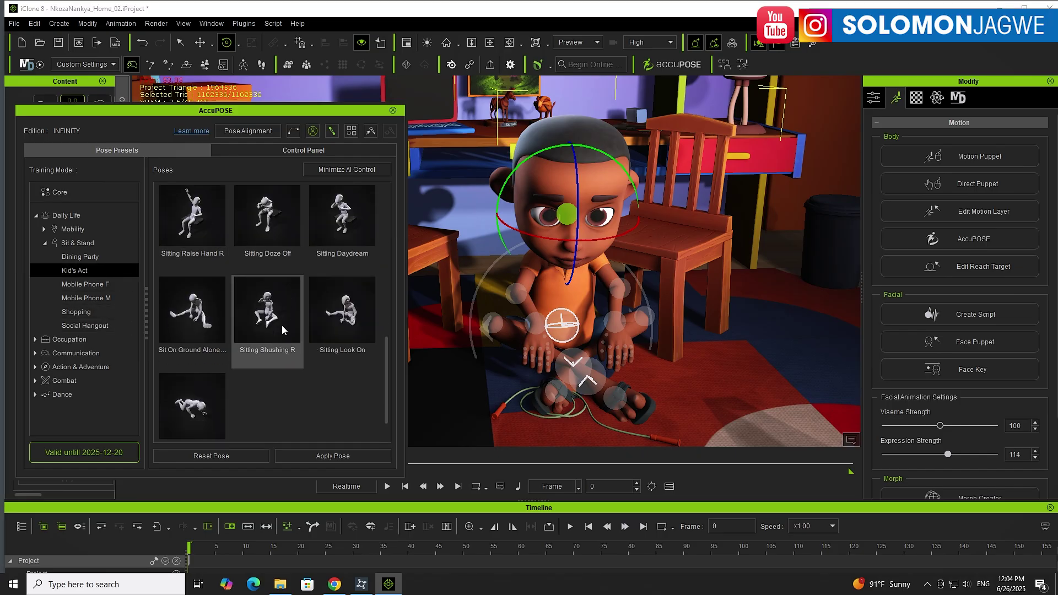
double_click(270, 314)
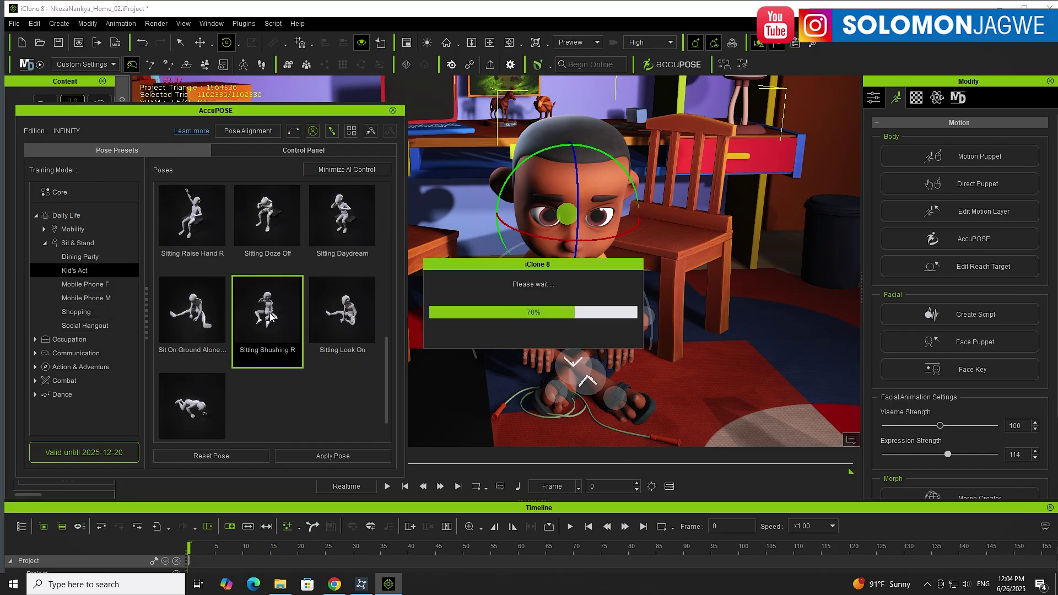
right_drag(652, 349, 710, 375)
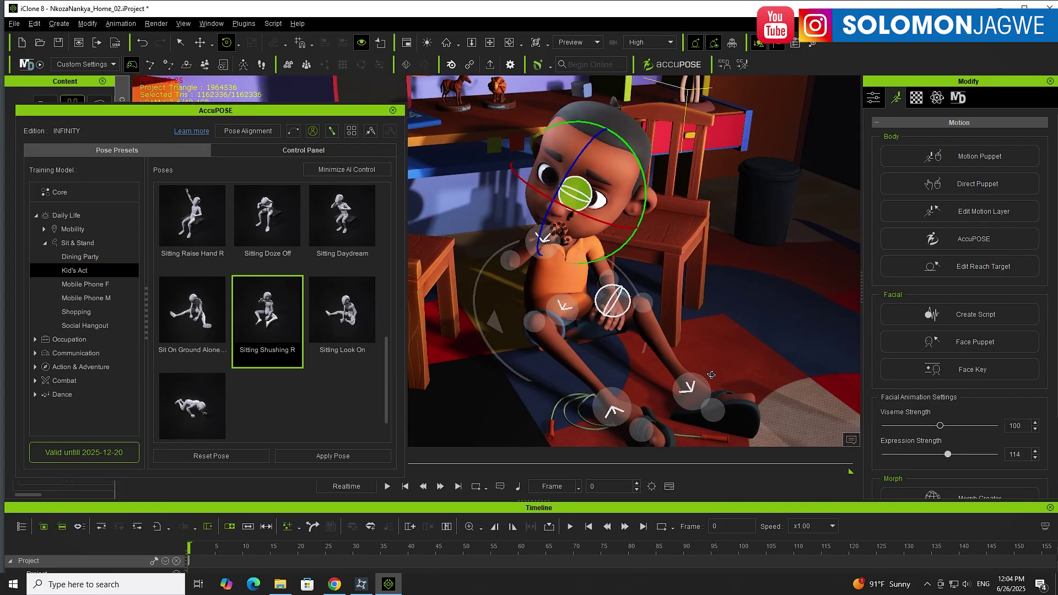
Step: Move the boy's right hand away from his mouth, down and out to his side
click(551, 248)
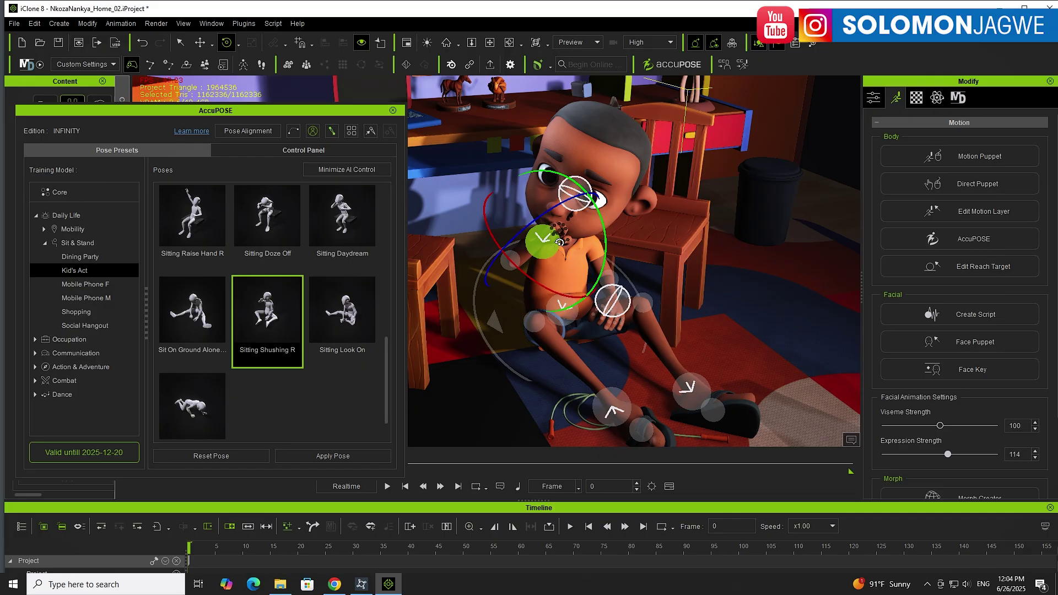
key(w)
right_drag(628, 278, 564, 265)
drag(560, 258, 534, 294)
Step: Rotate the boy's head so that he faces straight forward
click(597, 216)
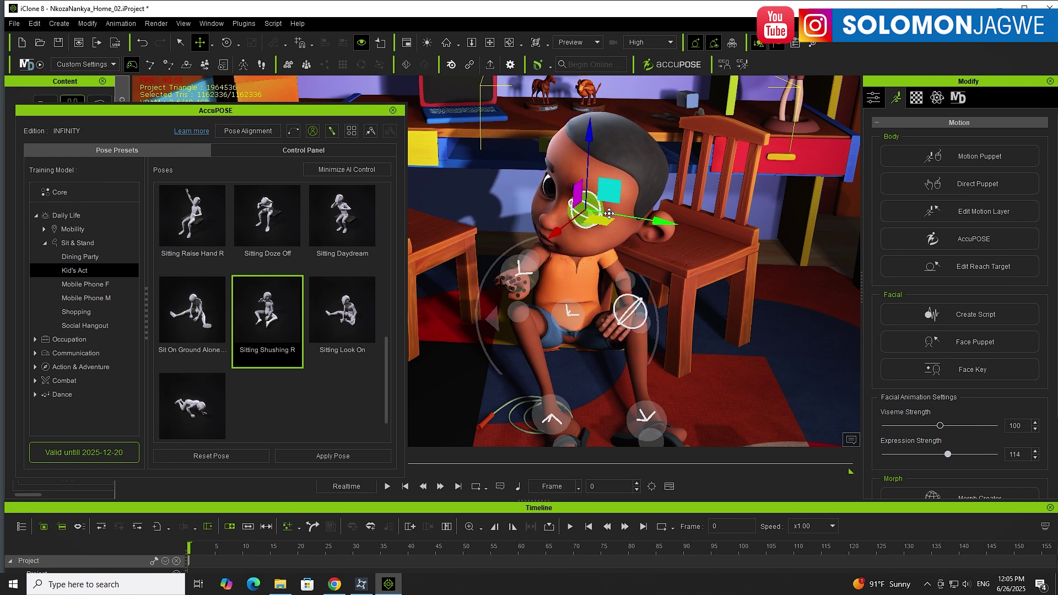
key(e)
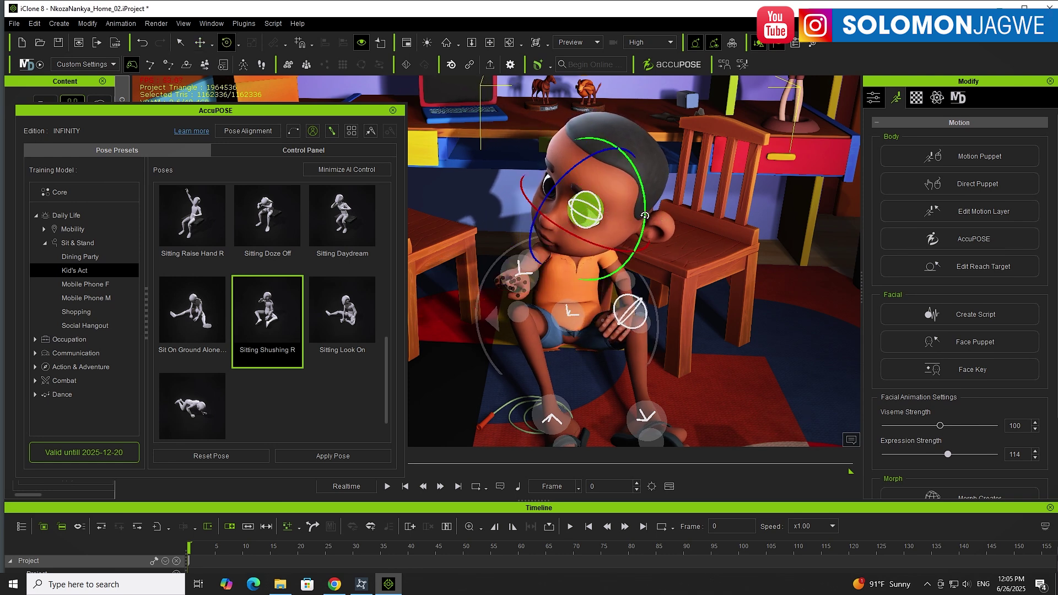
drag(646, 216, 609, 197)
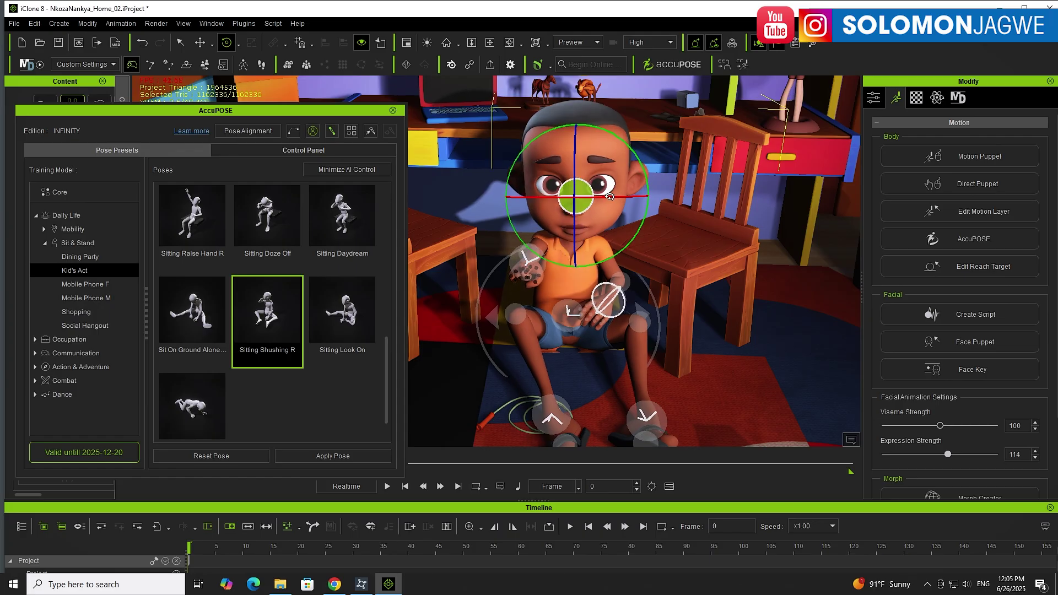
Step: At frame 44, lower the boy's raised right hand and shift his left hand outward over the knee
drag(290, 109, 279, 71)
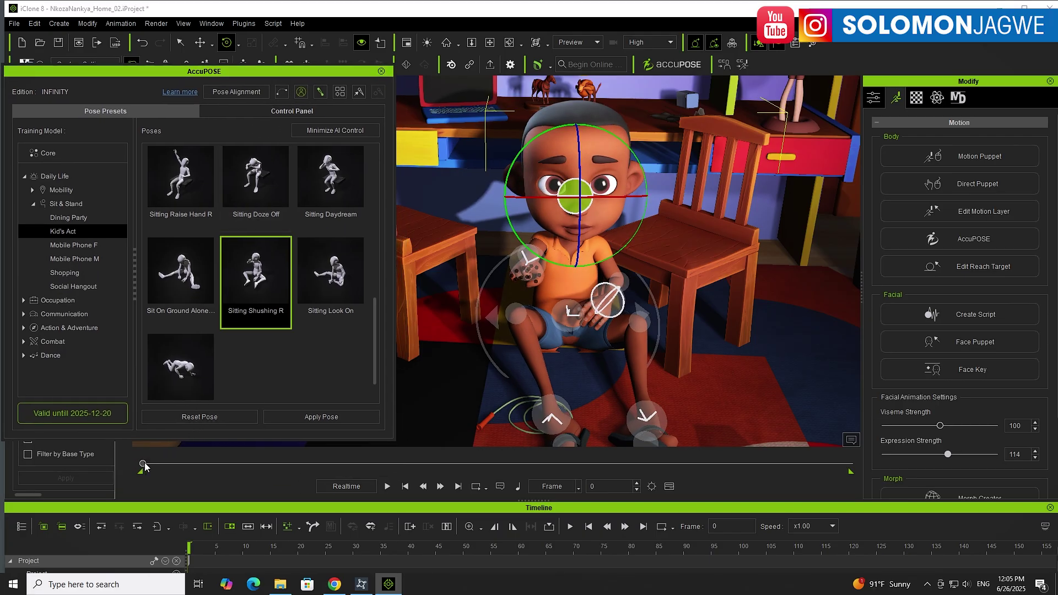
drag(145, 467, 162, 467)
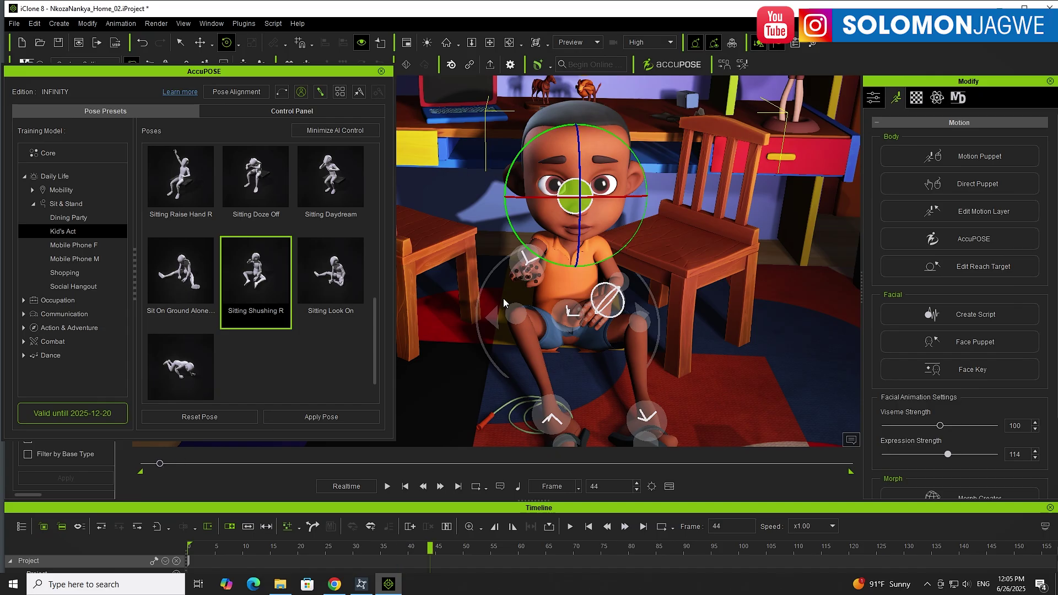
click(537, 275)
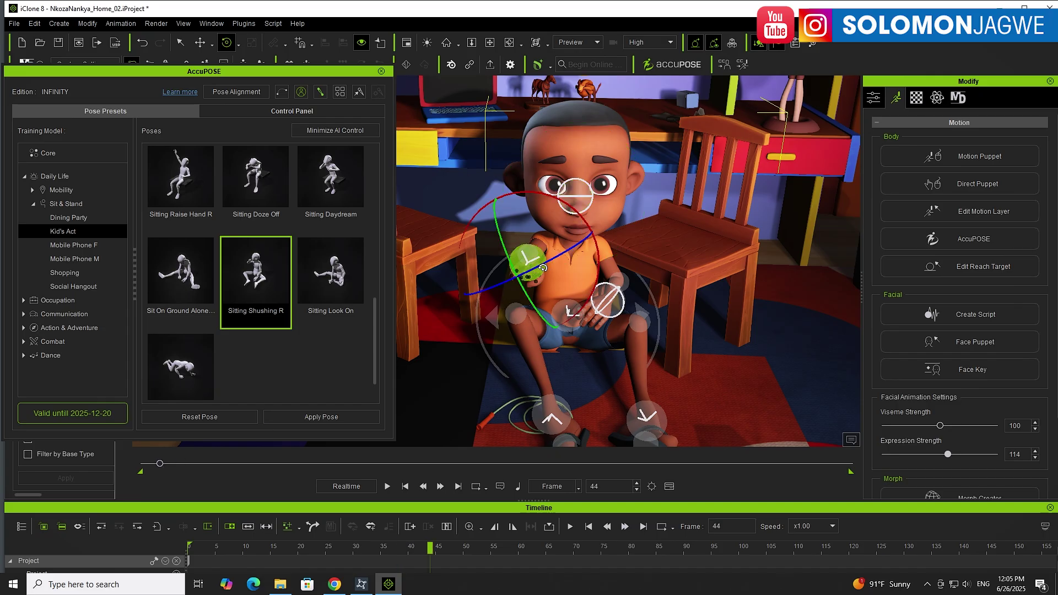
key(w)
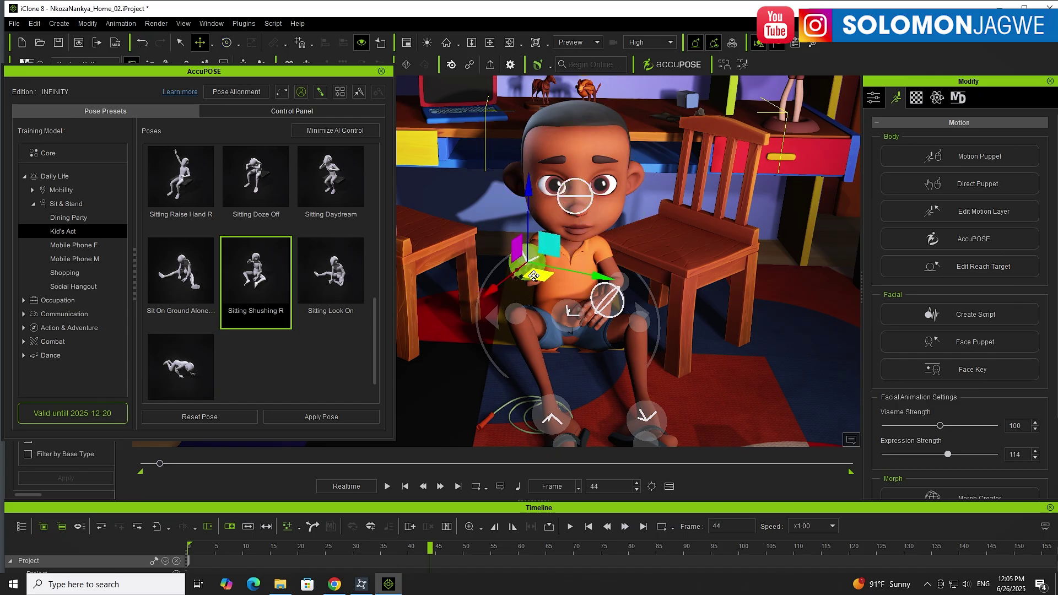
drag(533, 276, 519, 289)
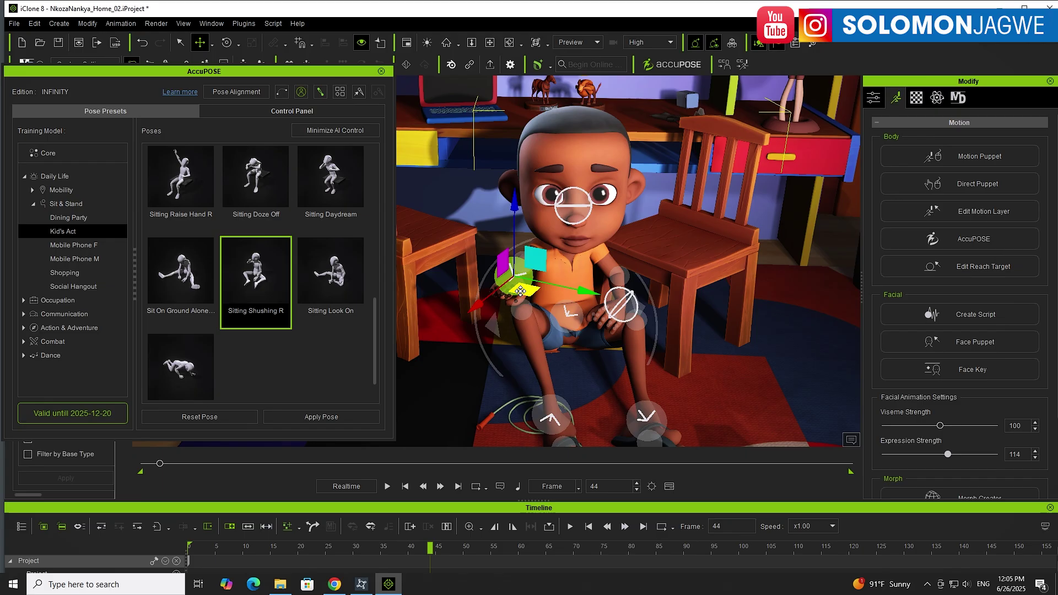
click(625, 310)
drag(645, 322, 681, 330)
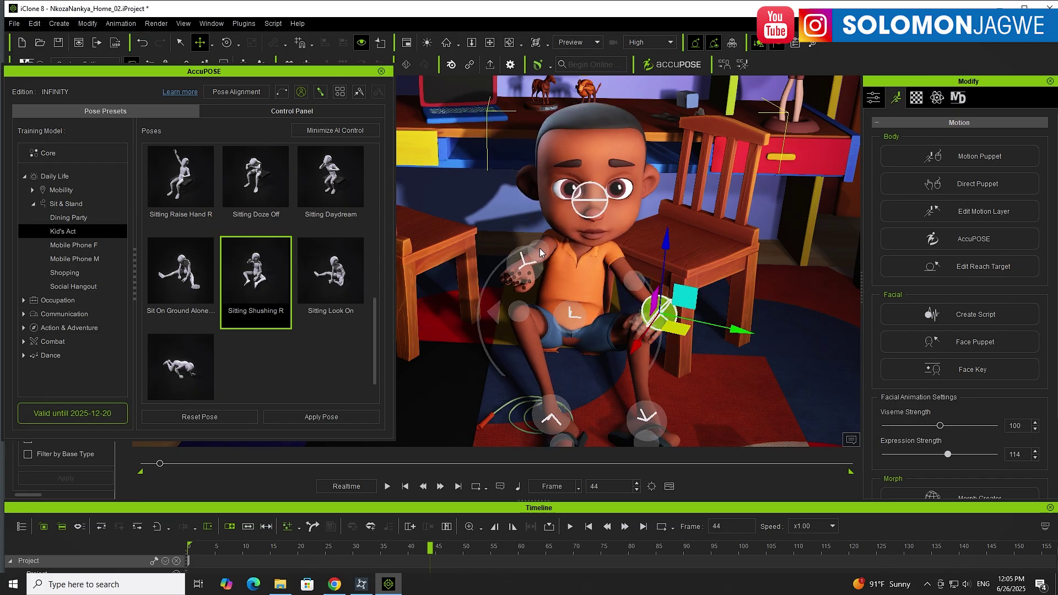
click(520, 280)
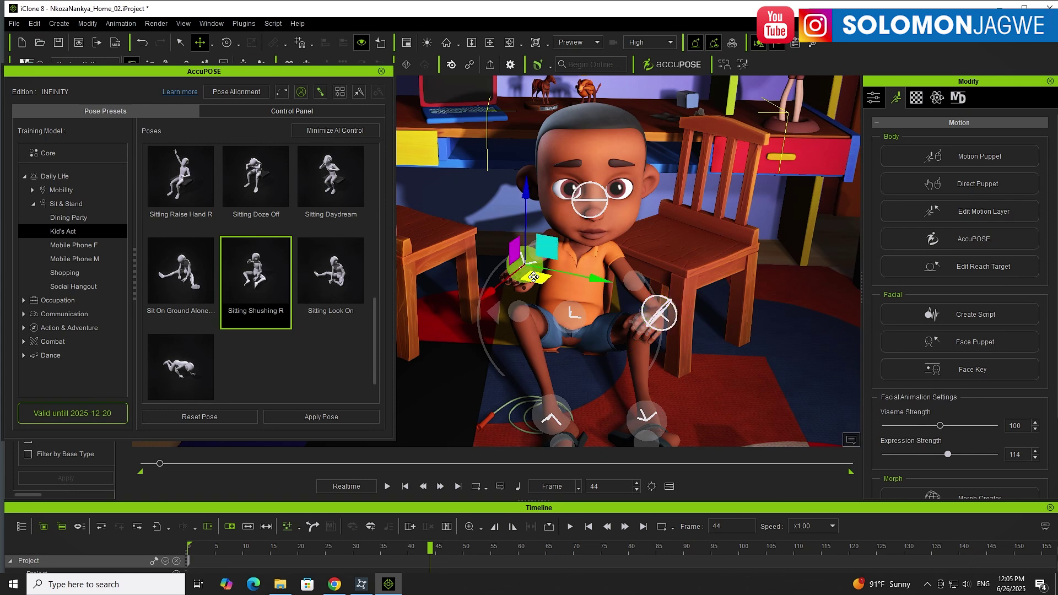
drag(533, 277, 518, 292)
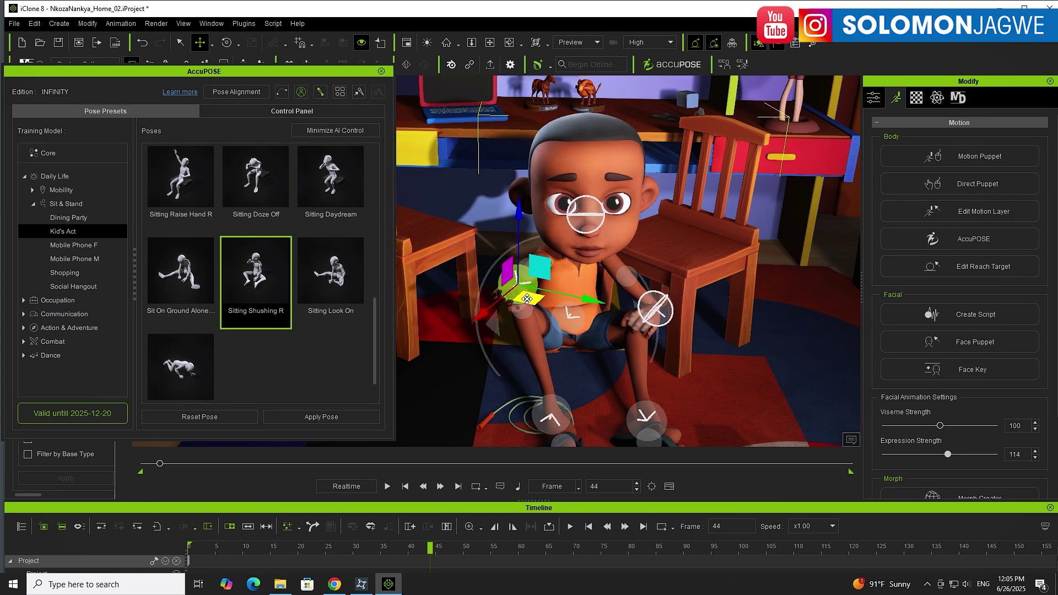
Step: Move to frame 116, fit the timeline to the window and enlarge it to reveal the character's tracks
click(189, 466)
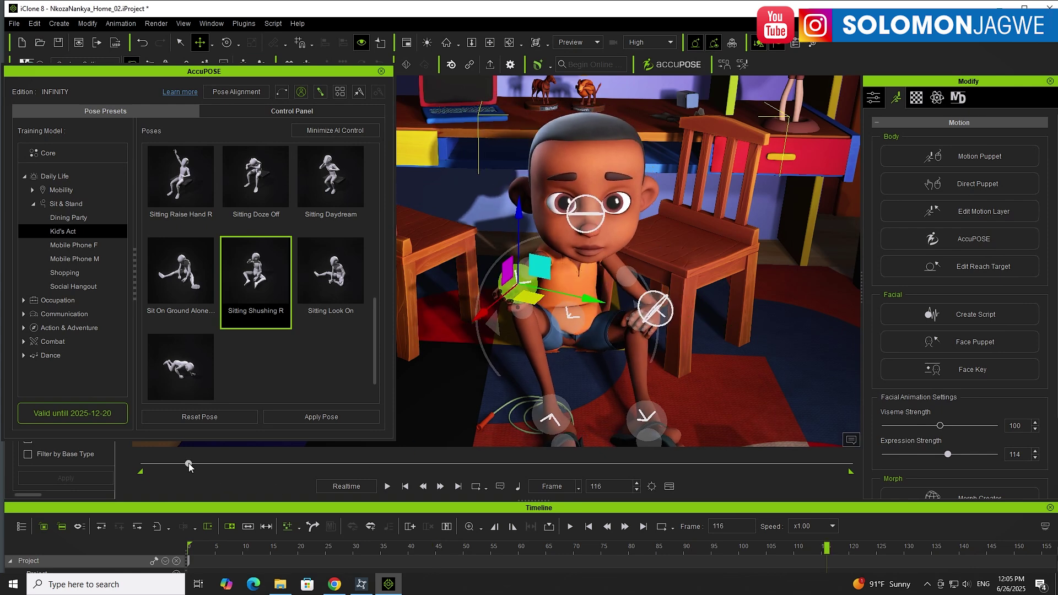
click(481, 530)
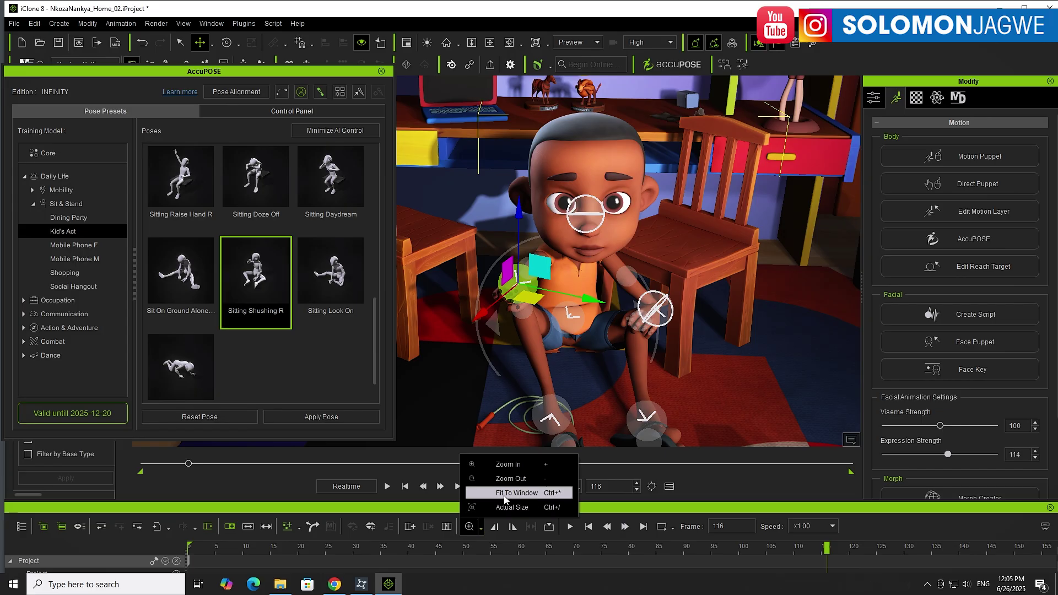
click(505, 493)
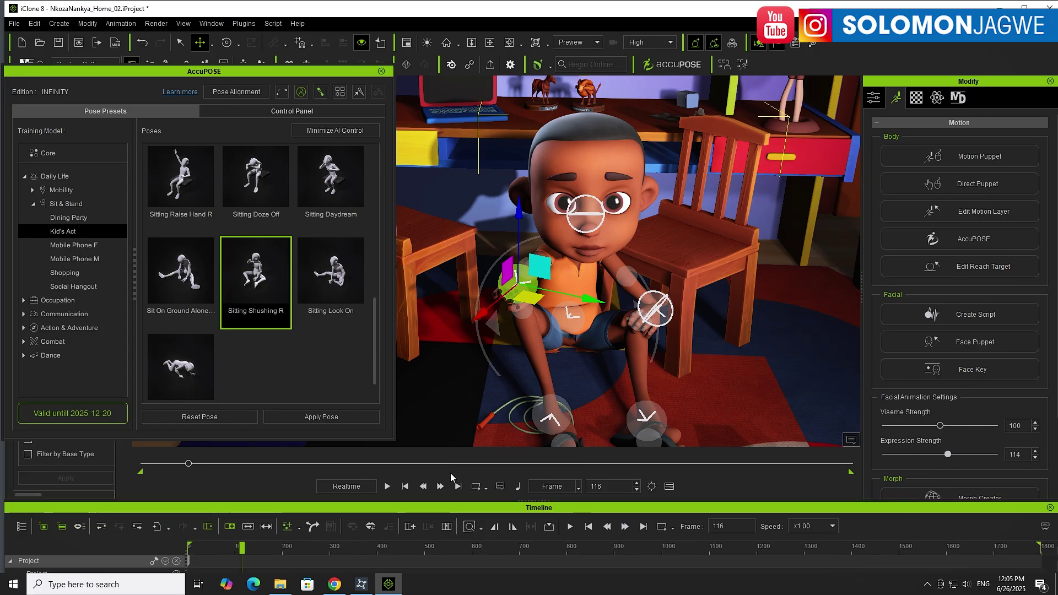
drag(454, 501, 453, 437)
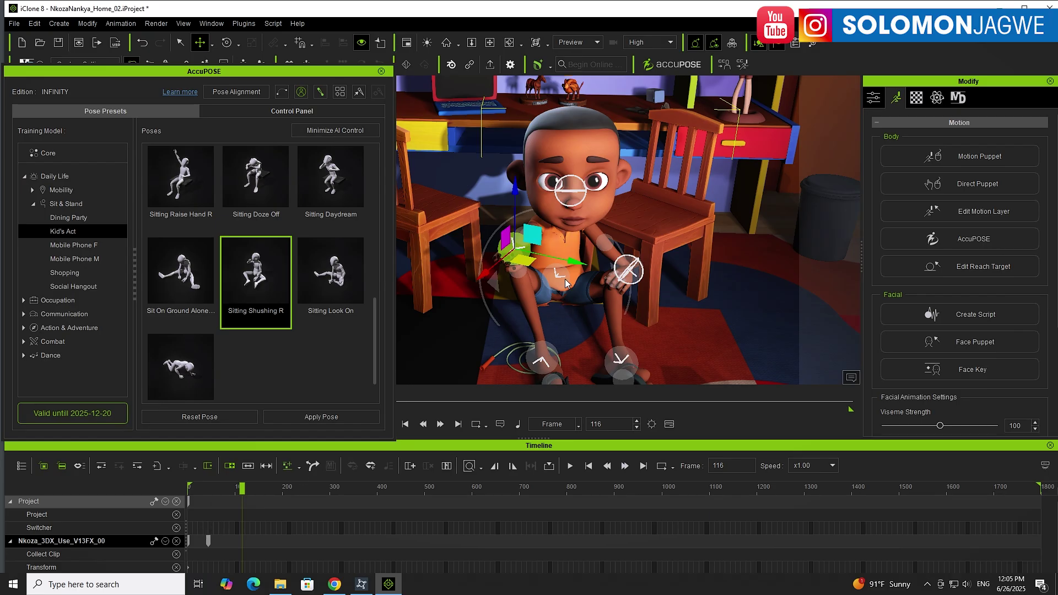
Step: At frame 116, shift the boy's right foot outward and lower his right hand
click(548, 363)
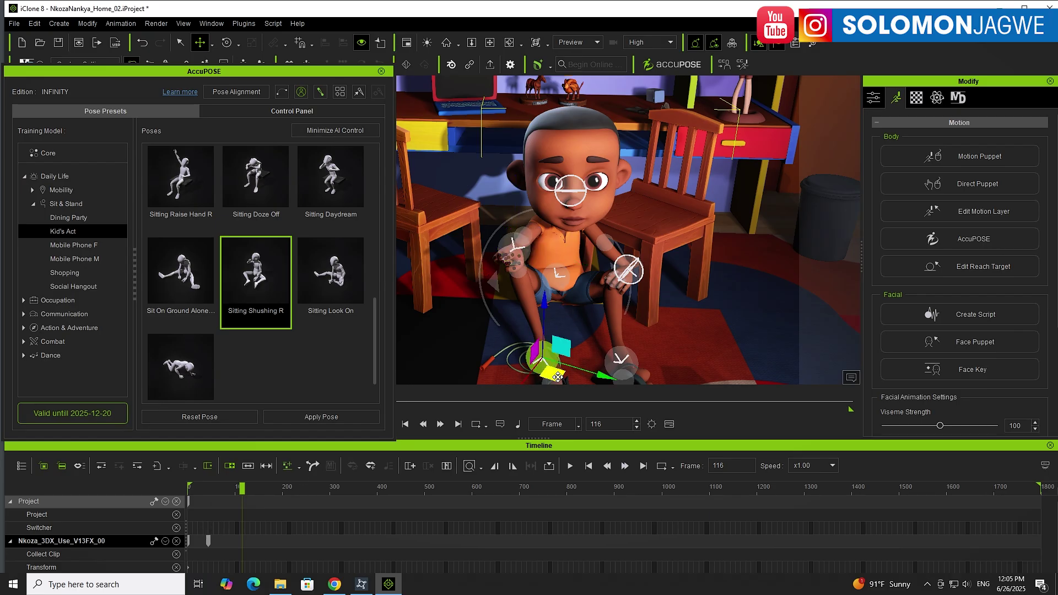
drag(553, 378, 531, 380)
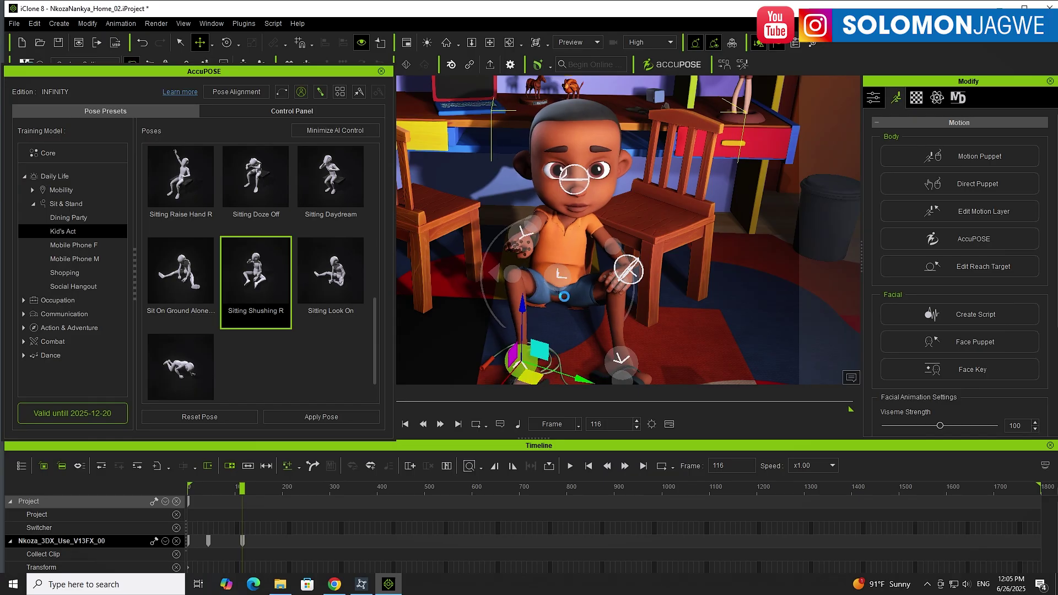
click(527, 244)
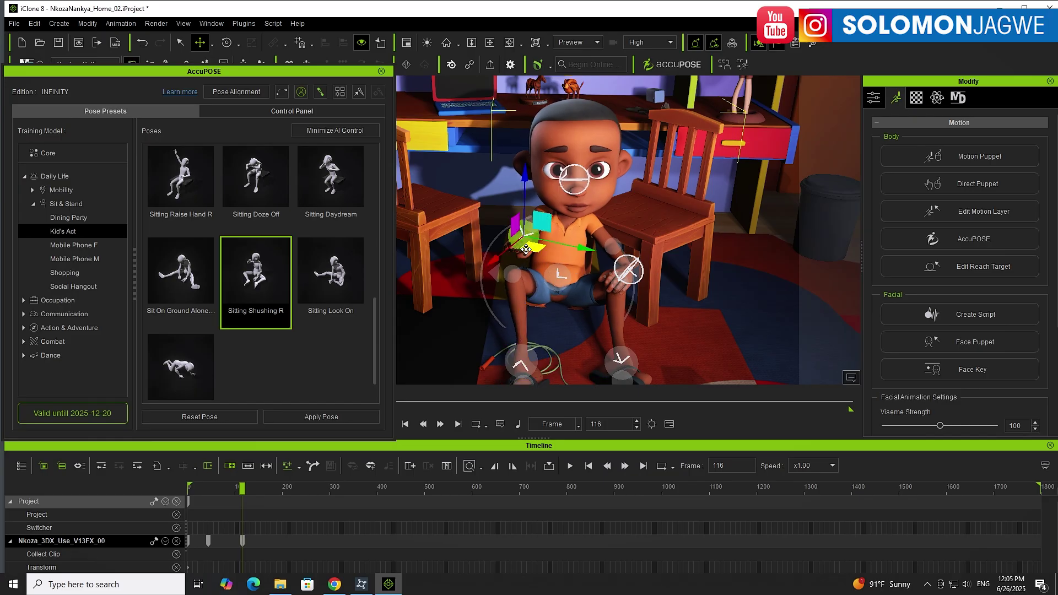
drag(530, 248, 524, 266)
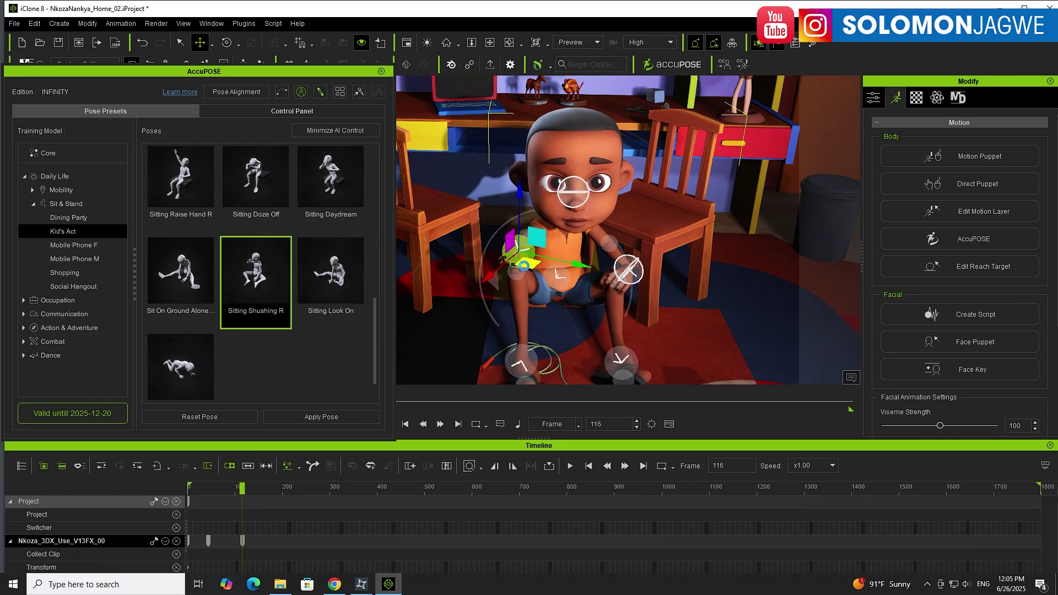
Step: Rotate the boy's head slightly toward his right at frame 116
click(574, 188)
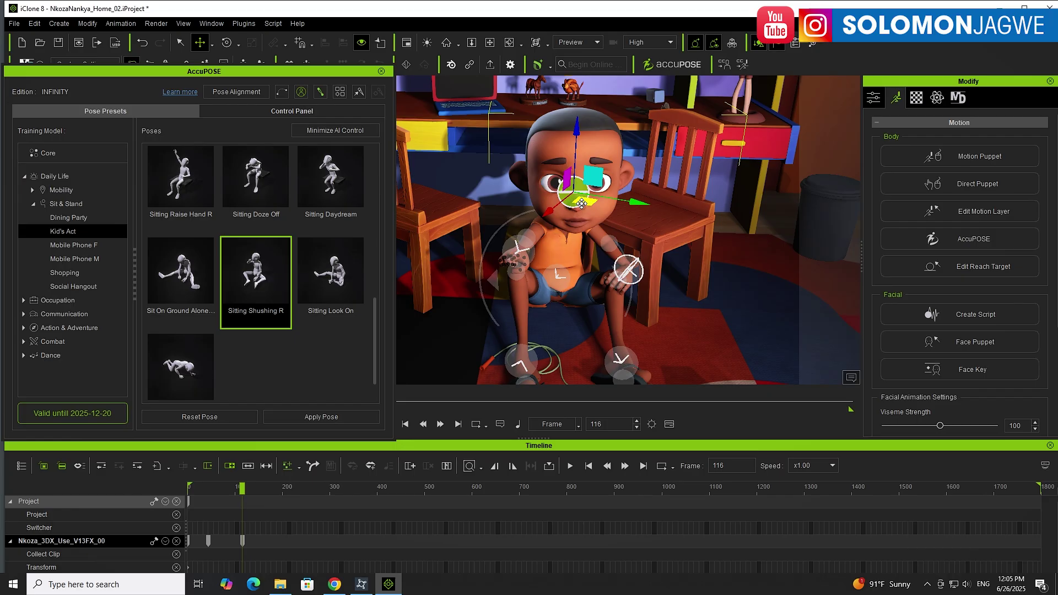
key(e)
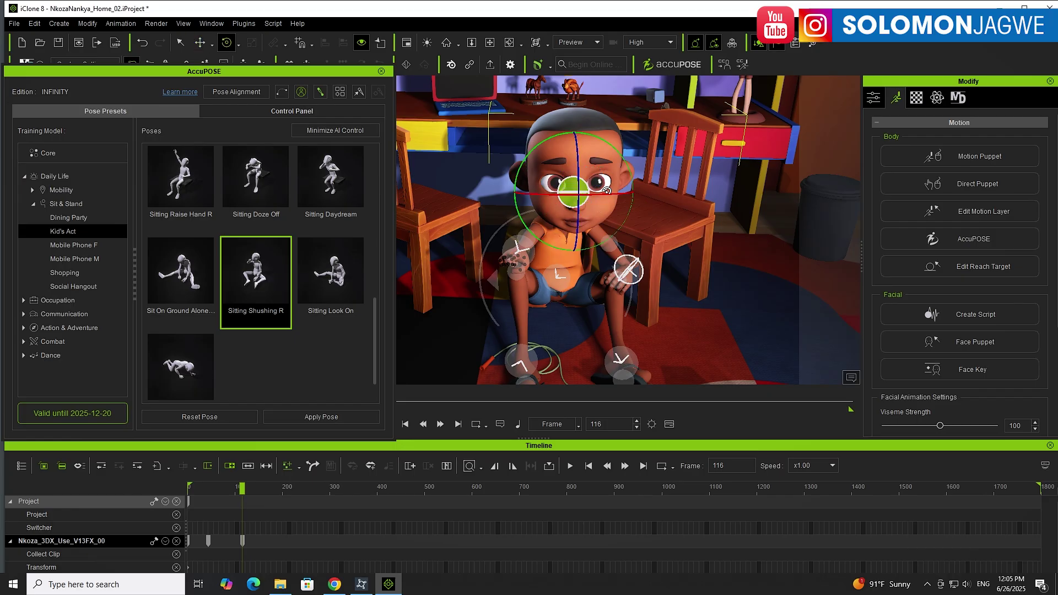
drag(606, 191, 487, 353)
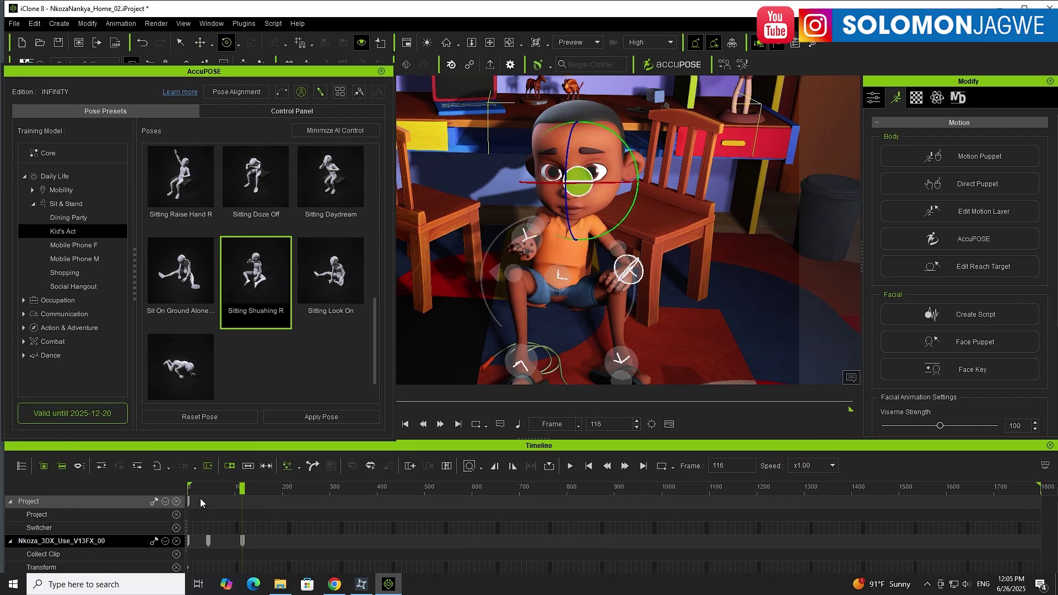
Step: Scrub the timeline back from frame 116 to frame 40 to review the boy's movement between the keyed poses
drag(240, 490, 214, 499)
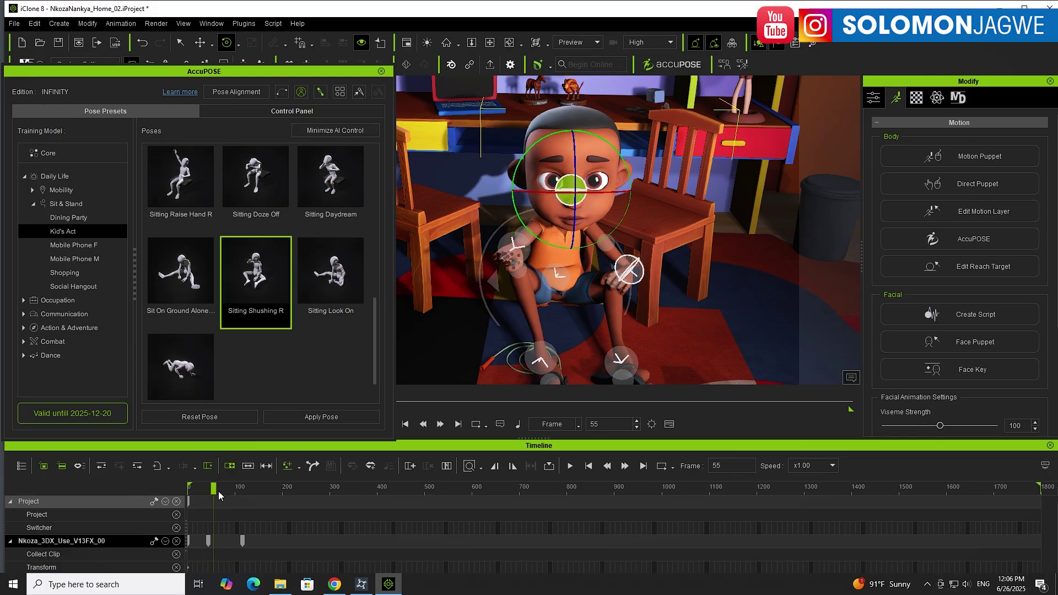
mouse_move(218, 491)
mouse_down()
mouse_move(249, 488)
mouse_move(190, 496)
mouse_move(242, 493)
mouse_move(207, 503)
mouse_up()
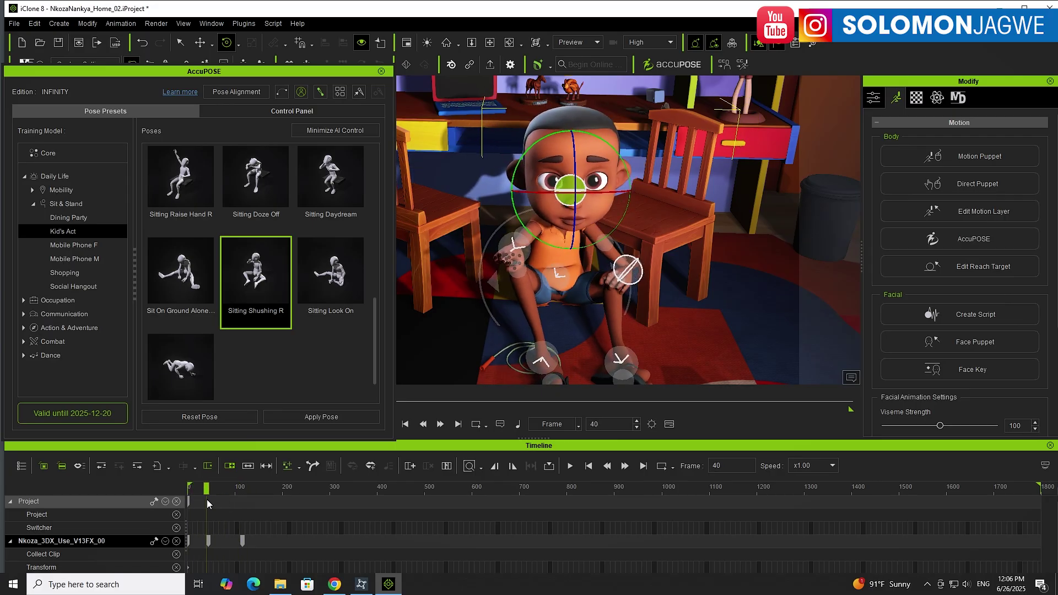
Step: Move the boy's middle pose key to frame 82, shift his last pose key further along, and scrub back to review the timing
click(218, 542)
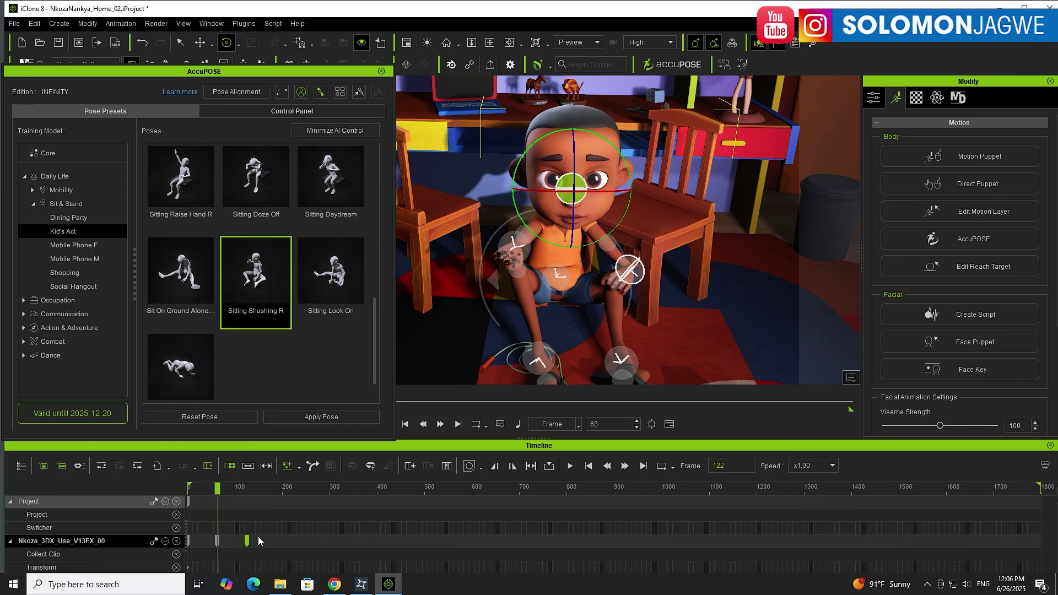
drag(267, 541, 228, 543)
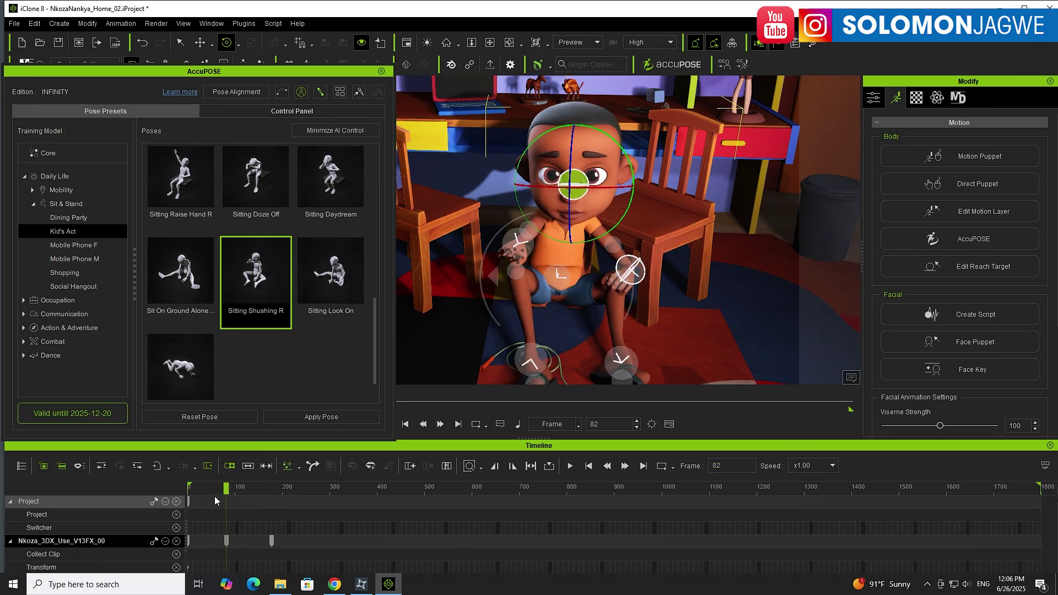
mouse_move(206, 489)
mouse_down()
mouse_move(306, 493)
mouse_move(203, 500)
mouse_up()
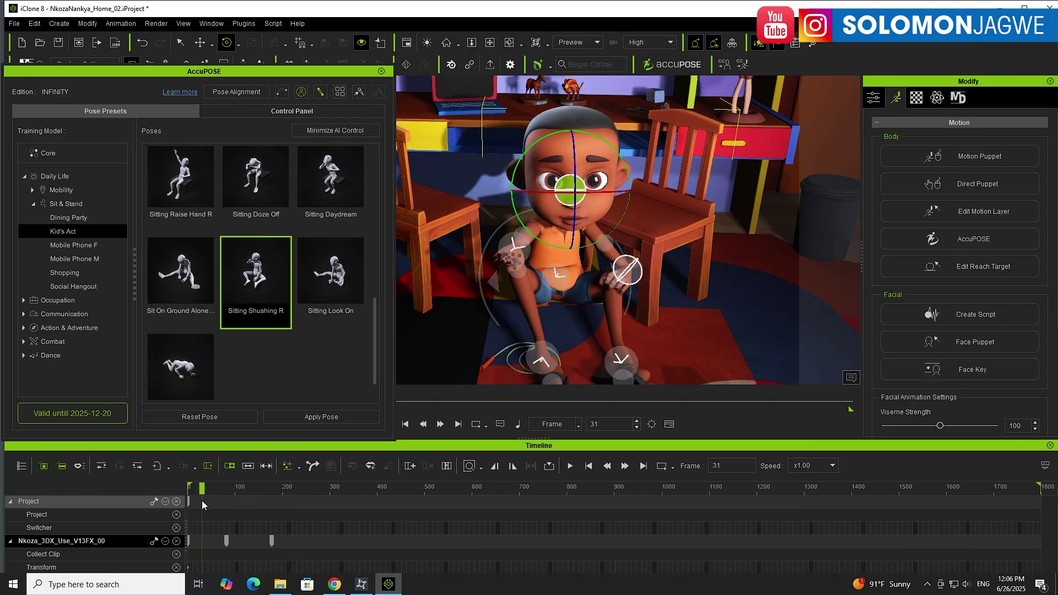
Step: Enlarge the viewport, examine the boy's sitting pose from several angles, and browse the Kid's Act and Mobile Phone M poses
drag(606, 439, 589, 504)
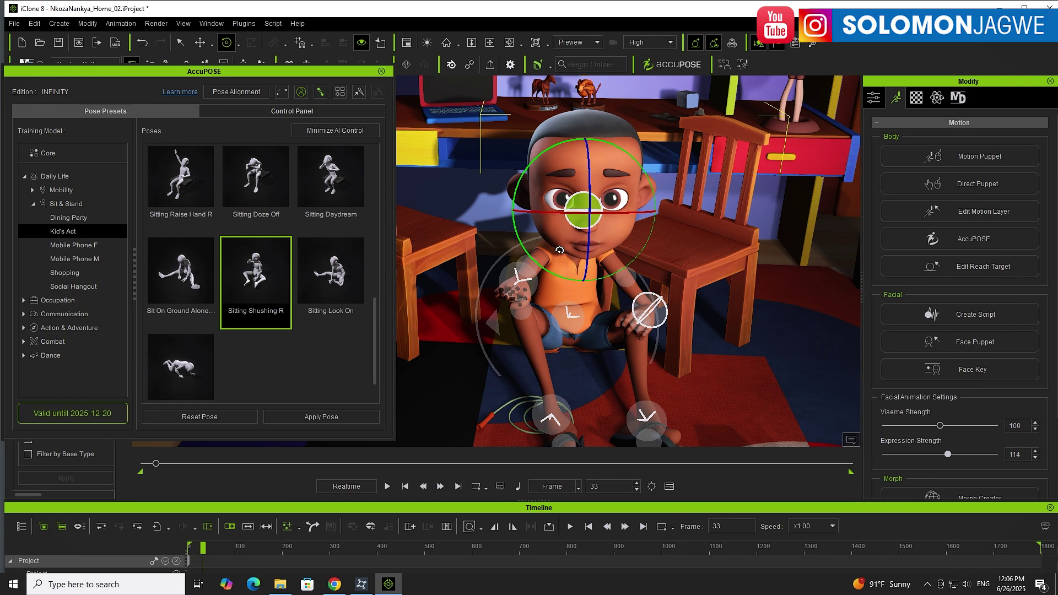
alt+drag(583, 289, 418, 283)
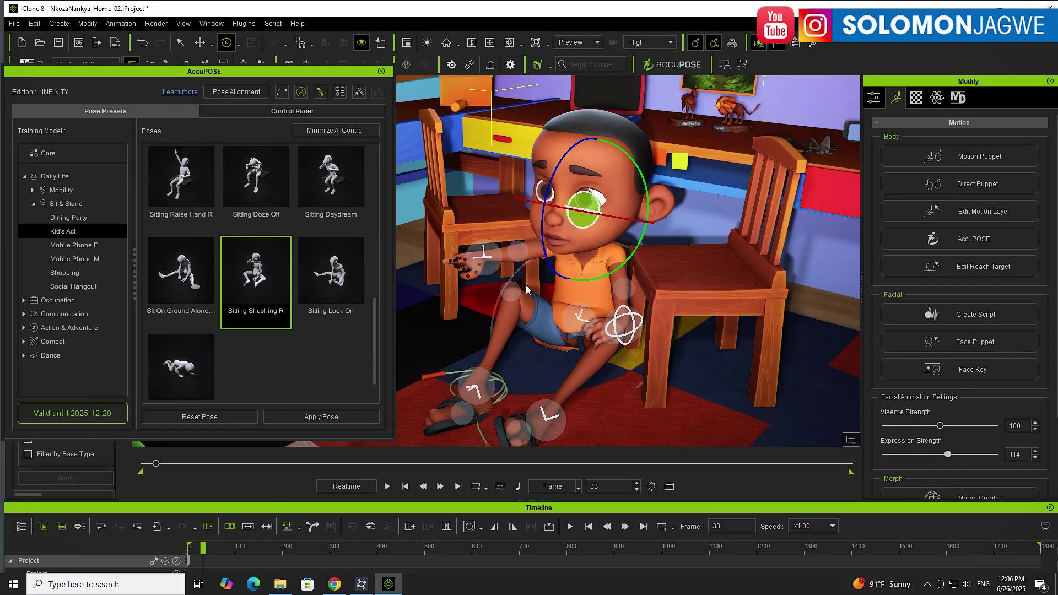
right_drag(631, 359, 595, 375)
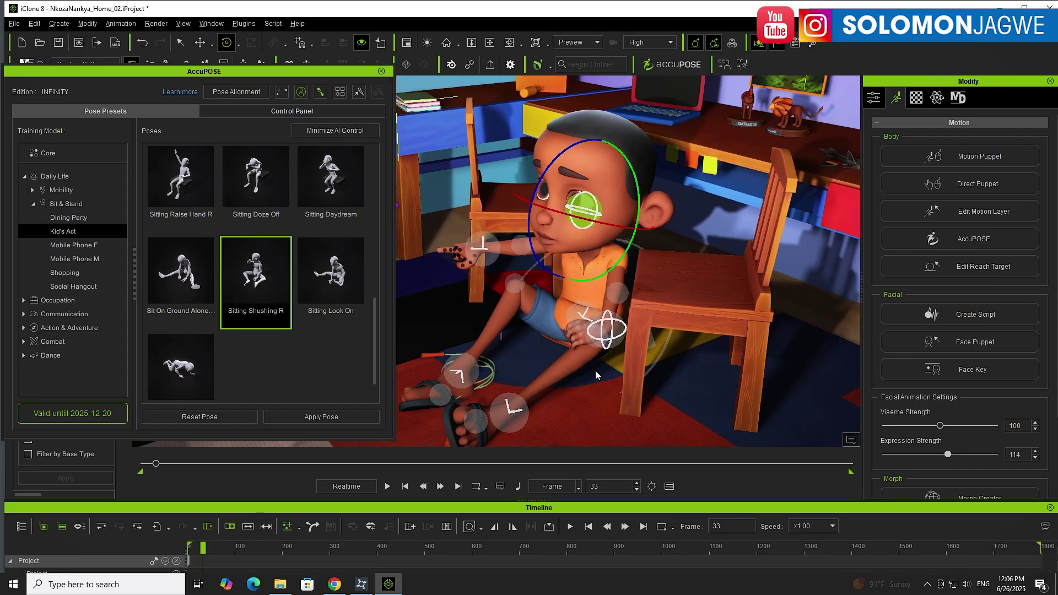
click(595, 347)
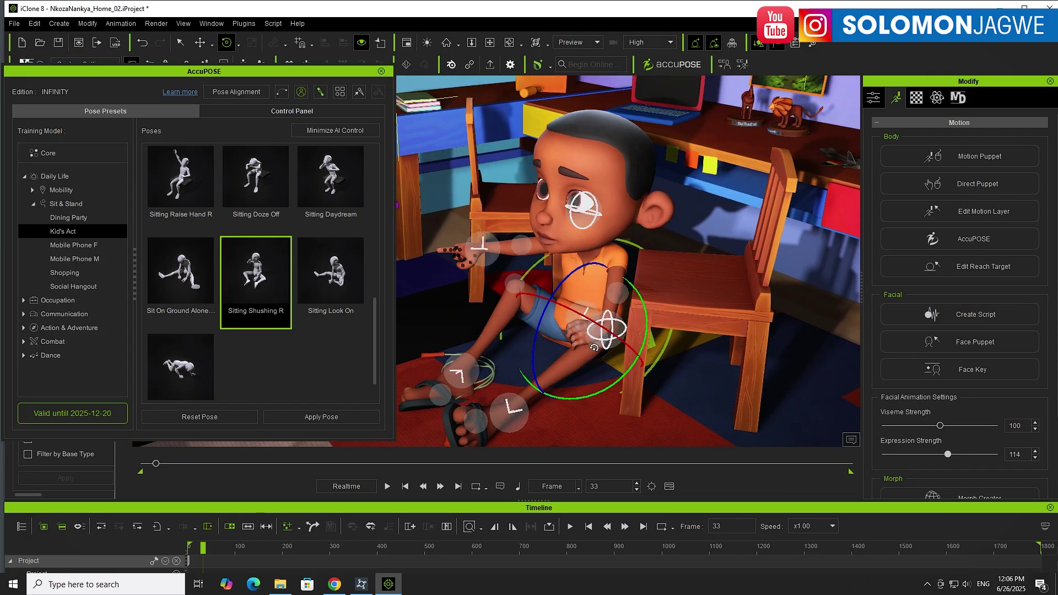
key(w)
right_drag(594, 347, 753, 357)
scroll(275, 237, up, 5)
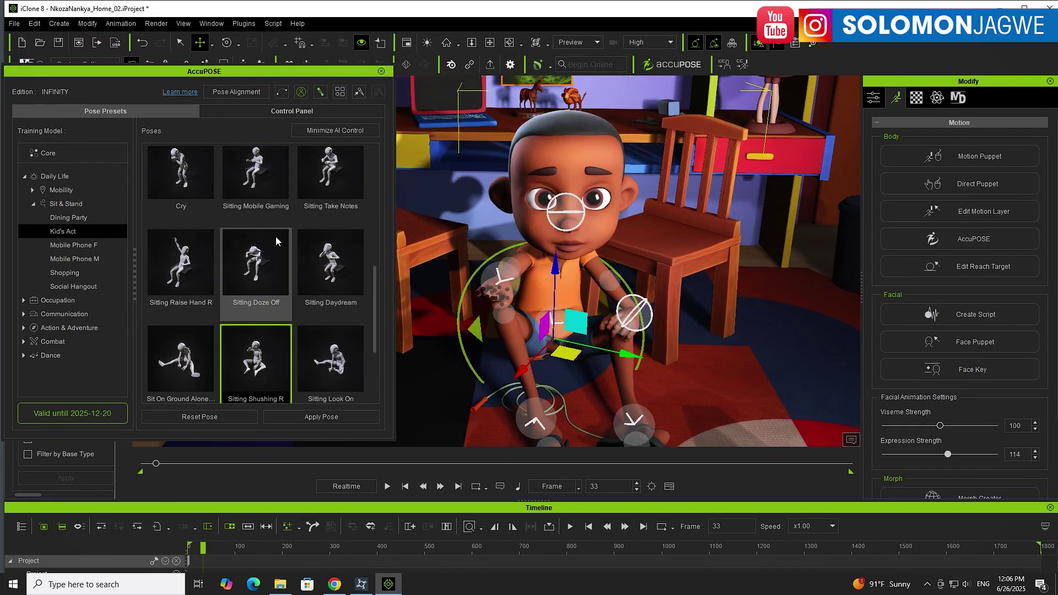
scroll(276, 237, up, 1)
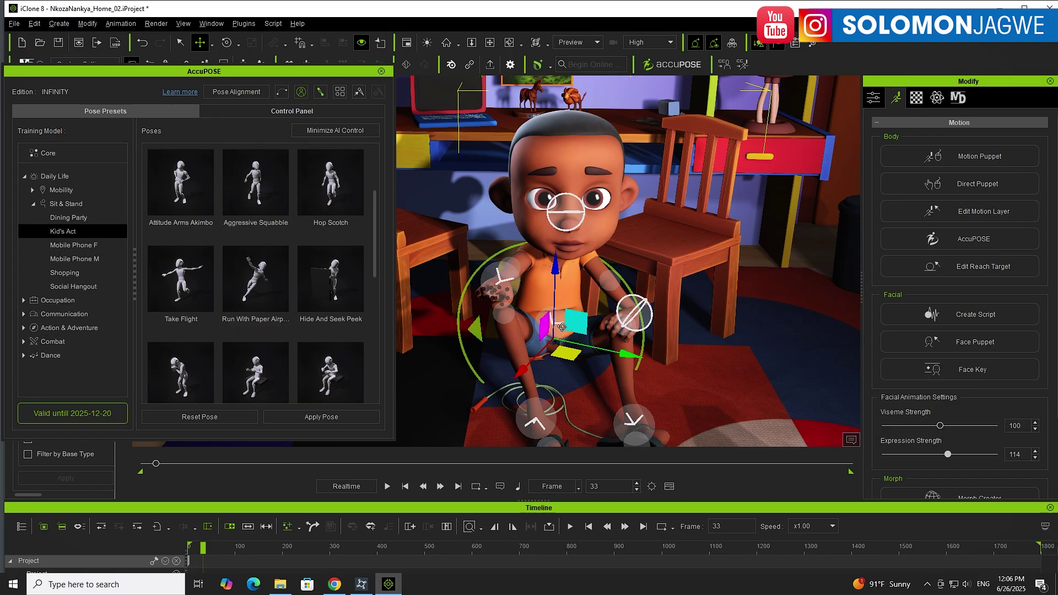
right_drag(545, 325, 659, 375)
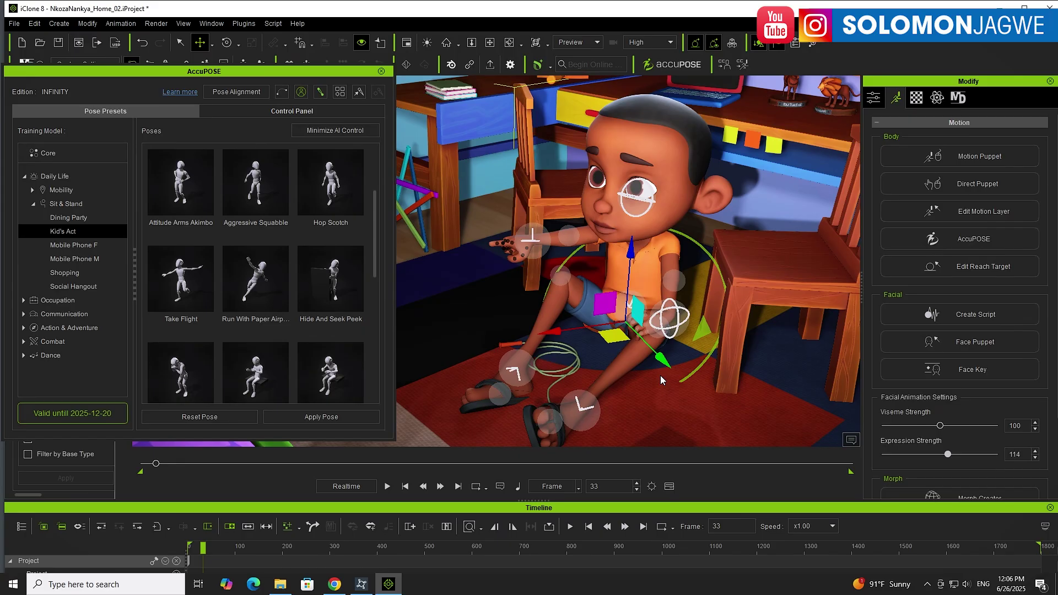
click(80, 261)
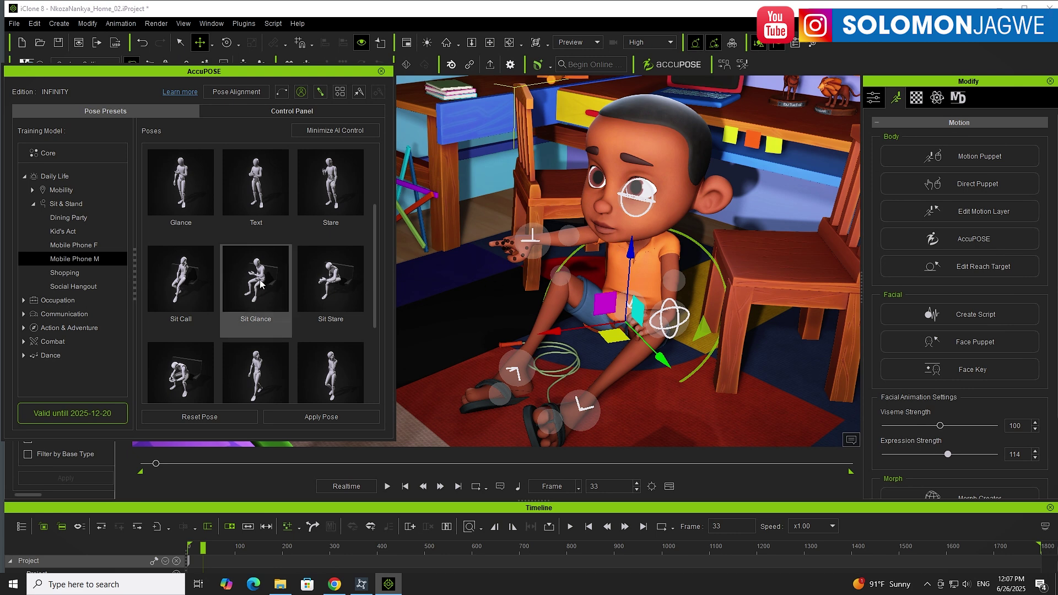
Step: Return to frame 0 and remove the scene animation, keeping the first frame
click(405, 486)
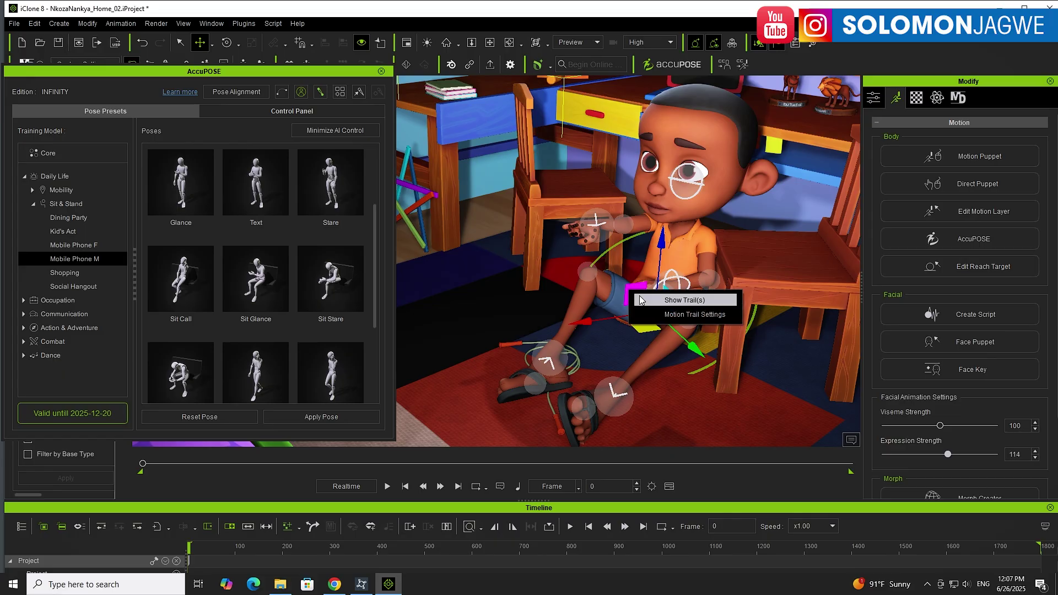
click(121, 23)
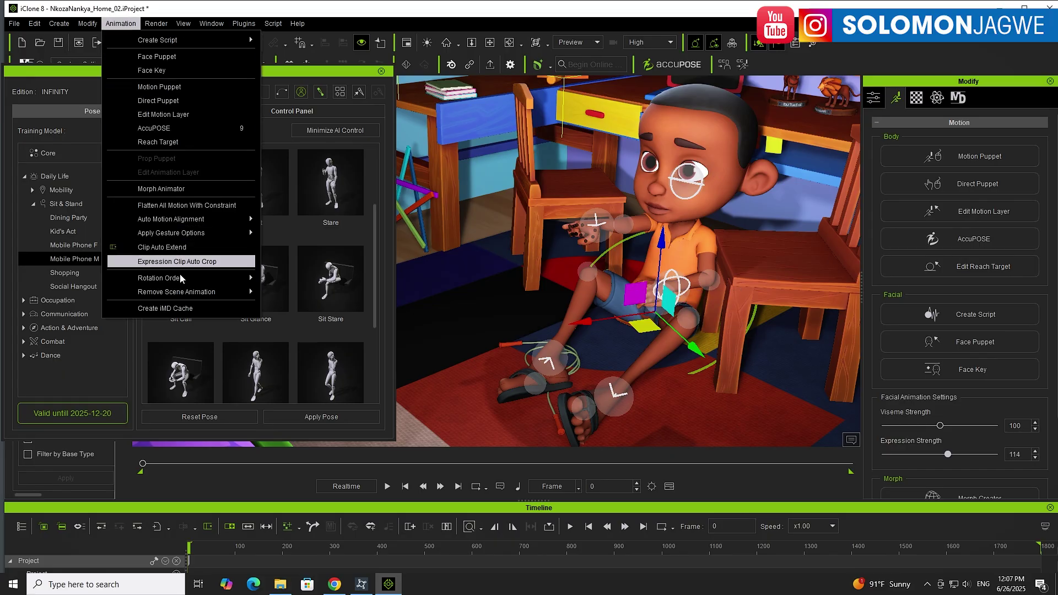
mouse_move(183, 295)
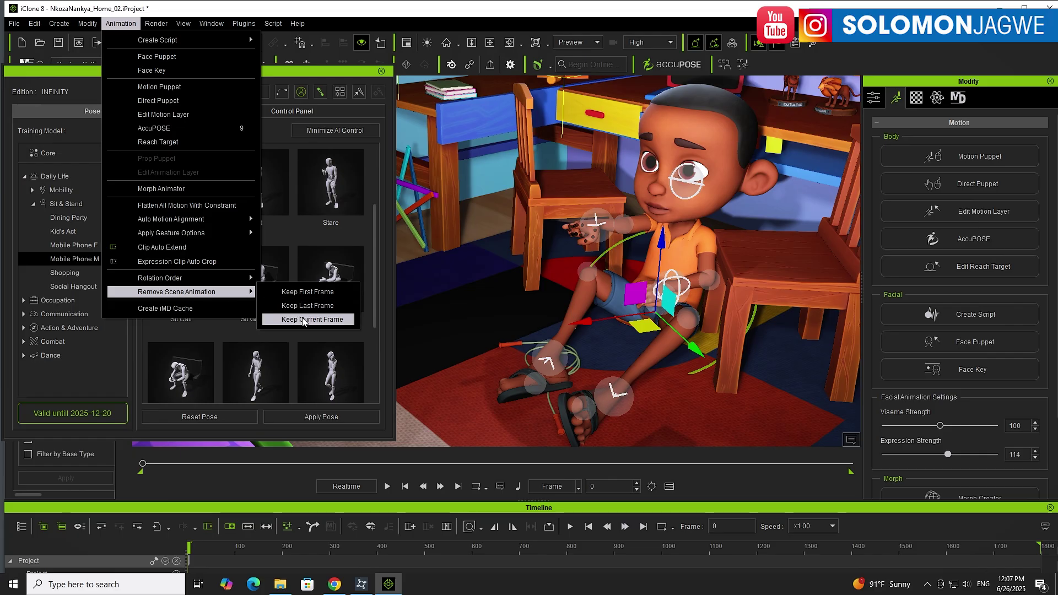
click(301, 292)
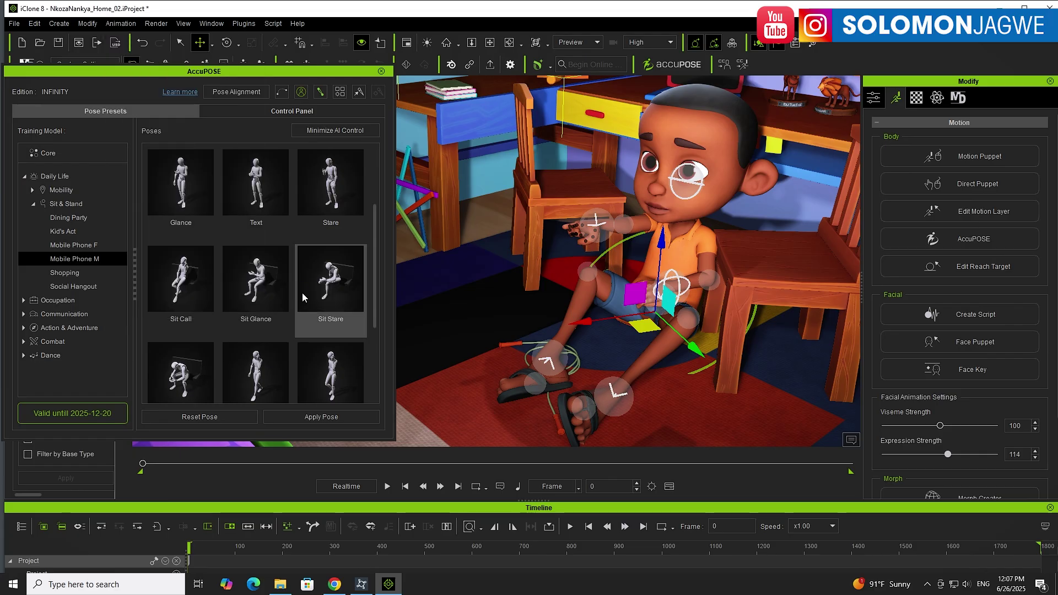
Step: Apply the Sit Glance pose from Mobile Phone M to the boy and move him onto the chair beside him
click(250, 282)
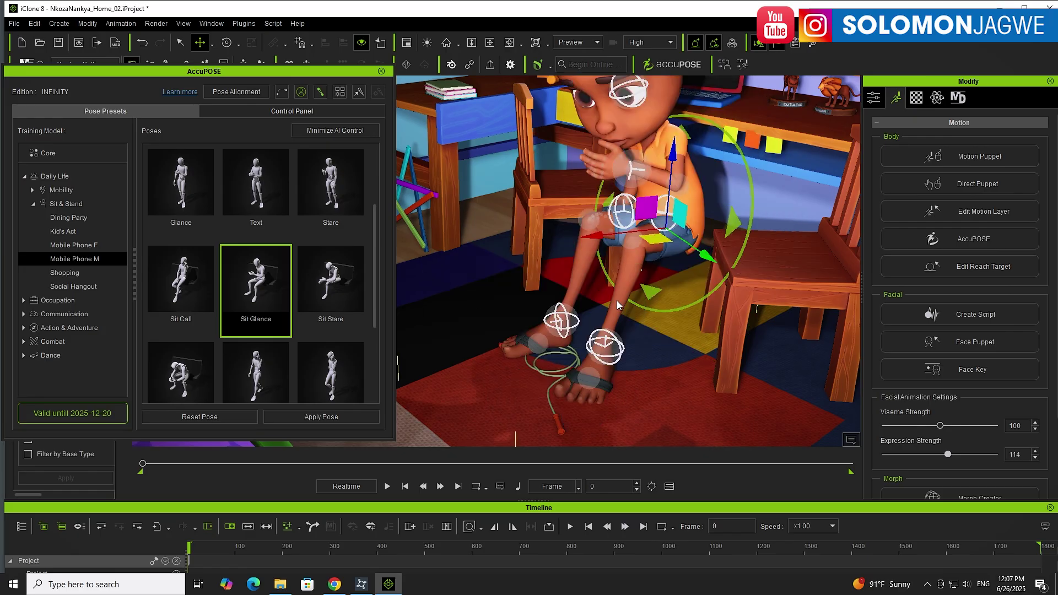
middle_drag(690, 313, 627, 341)
right_drag(627, 342, 635, 342)
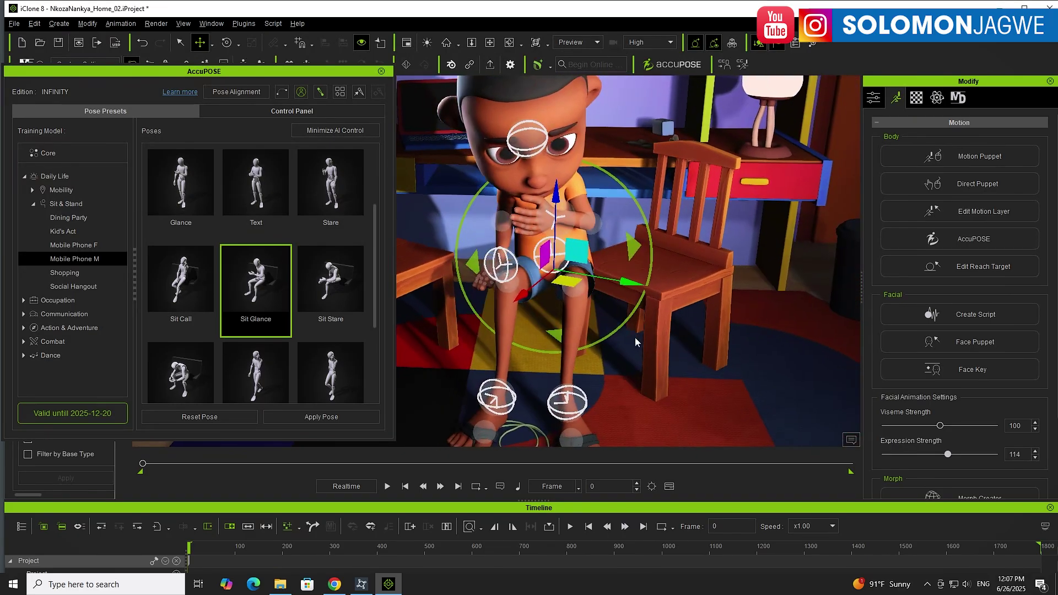
drag(563, 280, 655, 274)
right_drag(654, 274, 607, 308)
Step: Change the rotation tool's axis mode and rotate the boy's body about the vertical axis to line up with the chair
key(e)
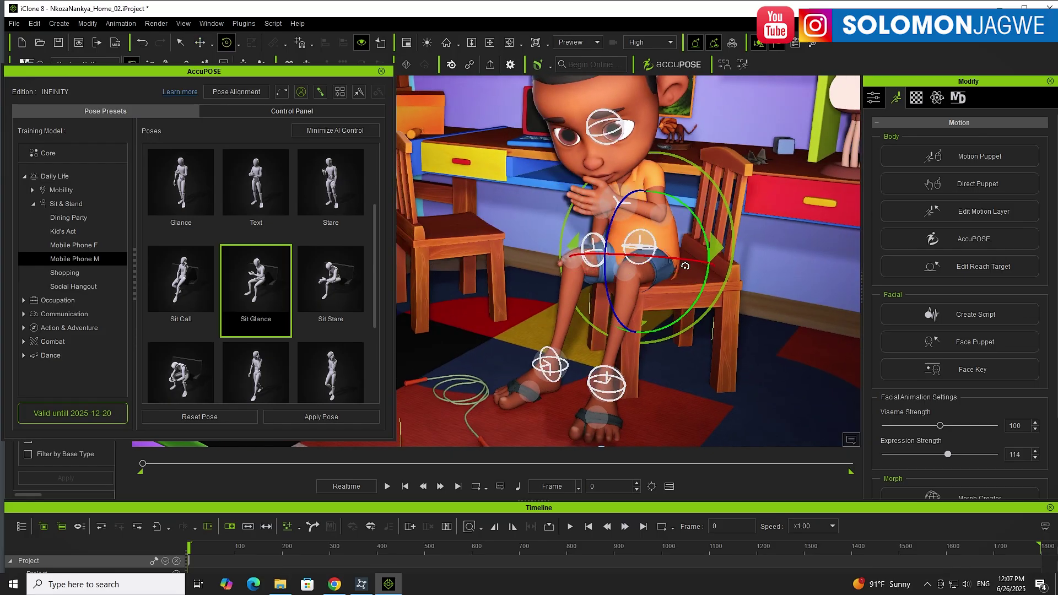
click(239, 45)
click(262, 75)
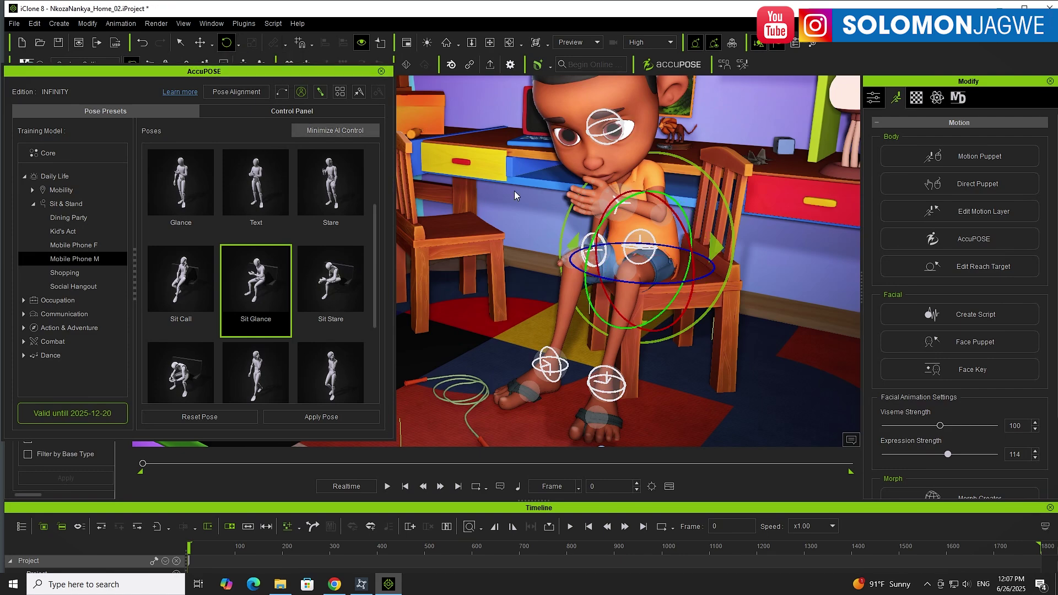
drag(661, 284, 639, 285)
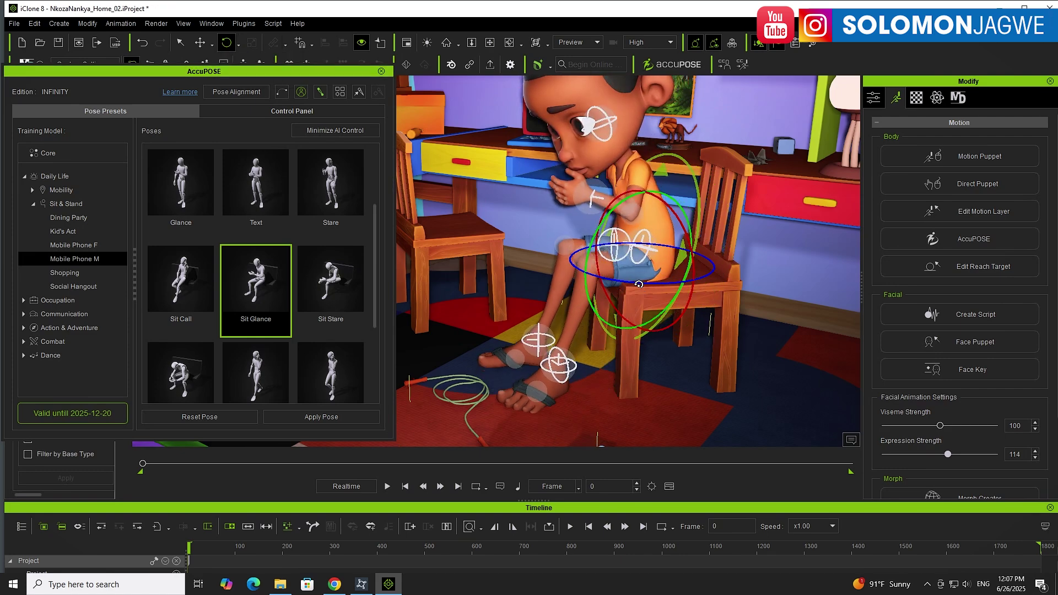
Step: Tilt the seated boy's head upward so that he looks ahead instead of down
right_drag(568, 299, 669, 279)
middle_drag(669, 279, 684, 332)
scroll(632, 295, up, 2)
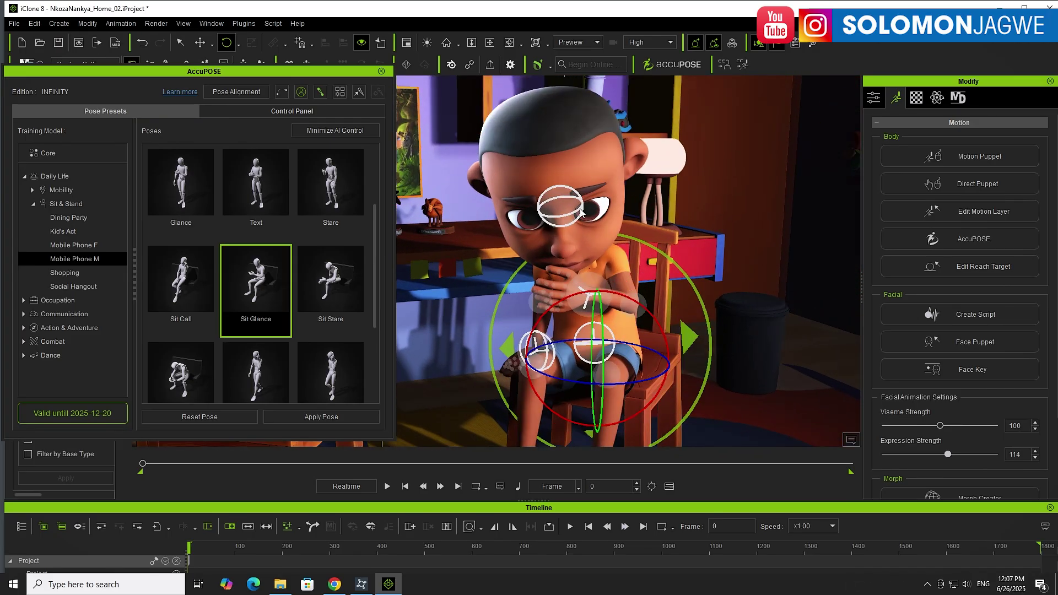
click(563, 205)
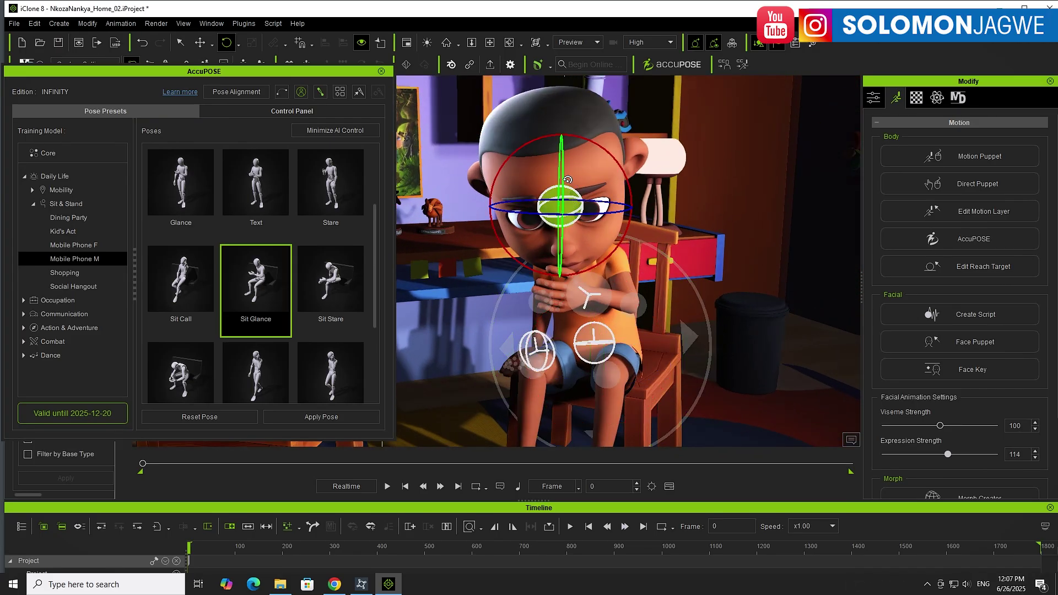
drag(559, 175, 562, 162)
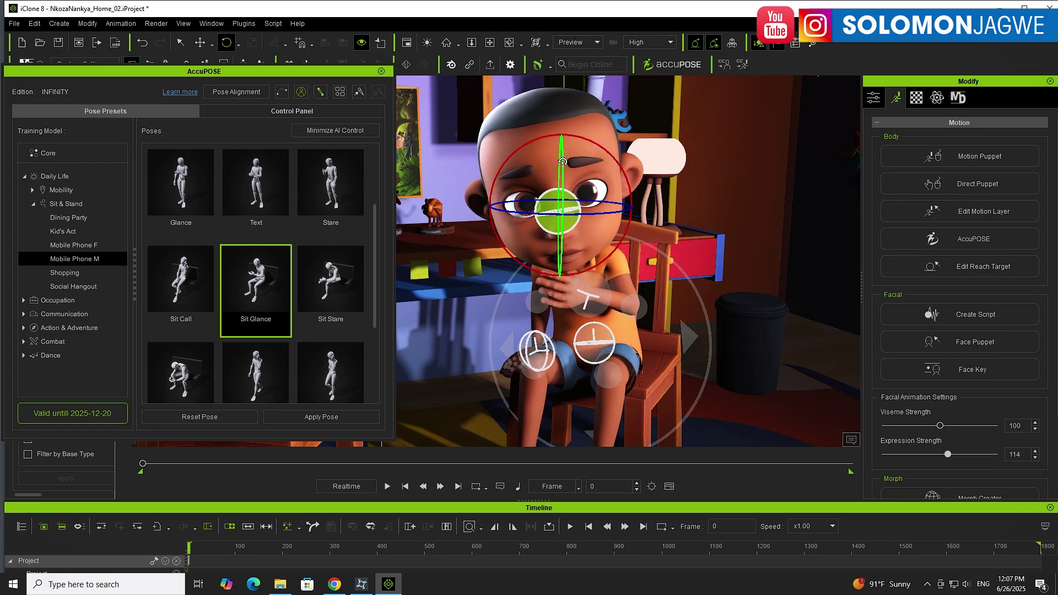
Step: Move the boy's left hand away from his chin, outward to his side and slightly down
click(602, 288)
key(w)
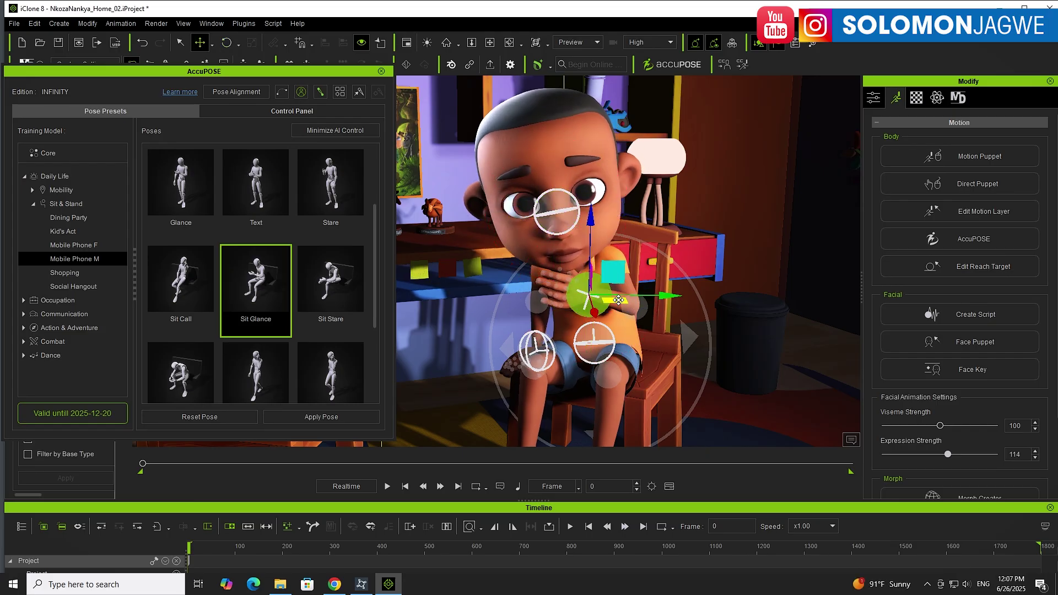
drag(618, 300, 653, 291)
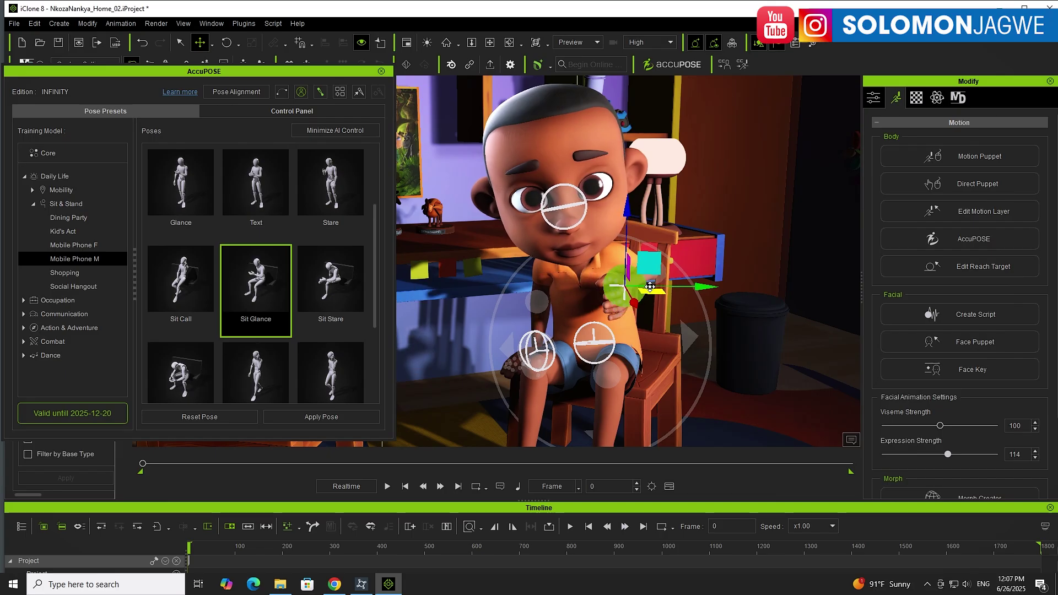
mouse_move(626, 211)
mouse_down()
mouse_move(626, 196)
mouse_move(626, 218)
mouse_up()
drag(648, 293, 670, 312)
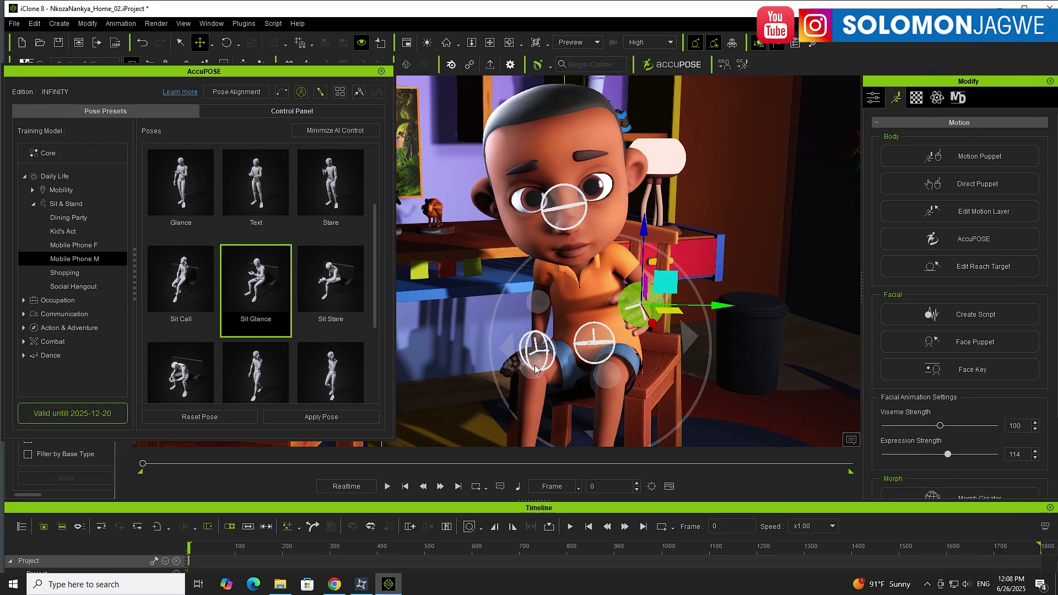
Step: Raise the boy's left and right feet slightly so that his sandals clear the floor
right_drag(532, 355, 648, 368)
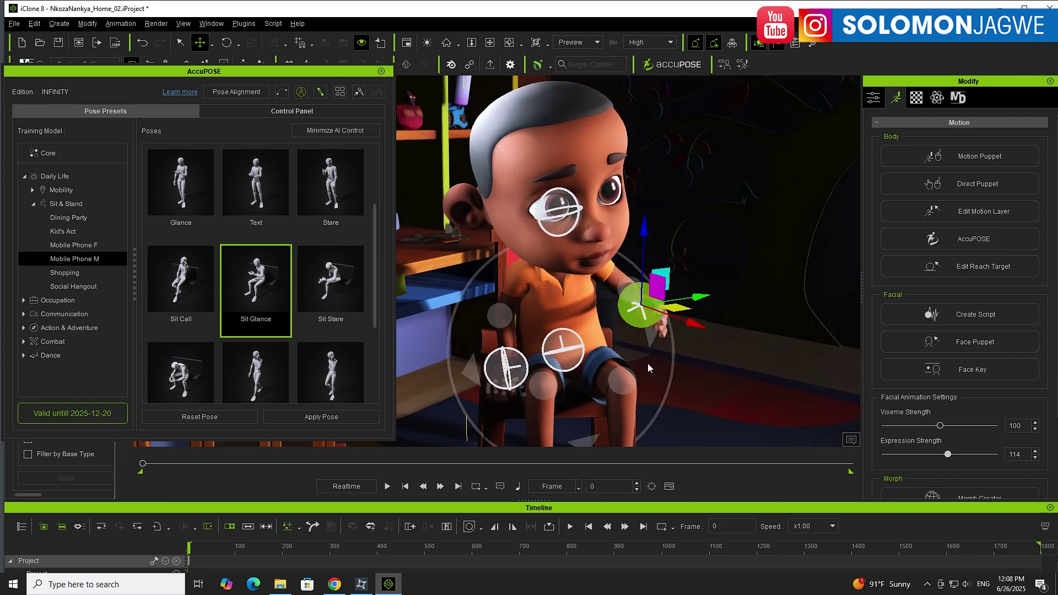
right_drag(508, 380, 553, 388)
middle_drag(553, 384, 560, 317)
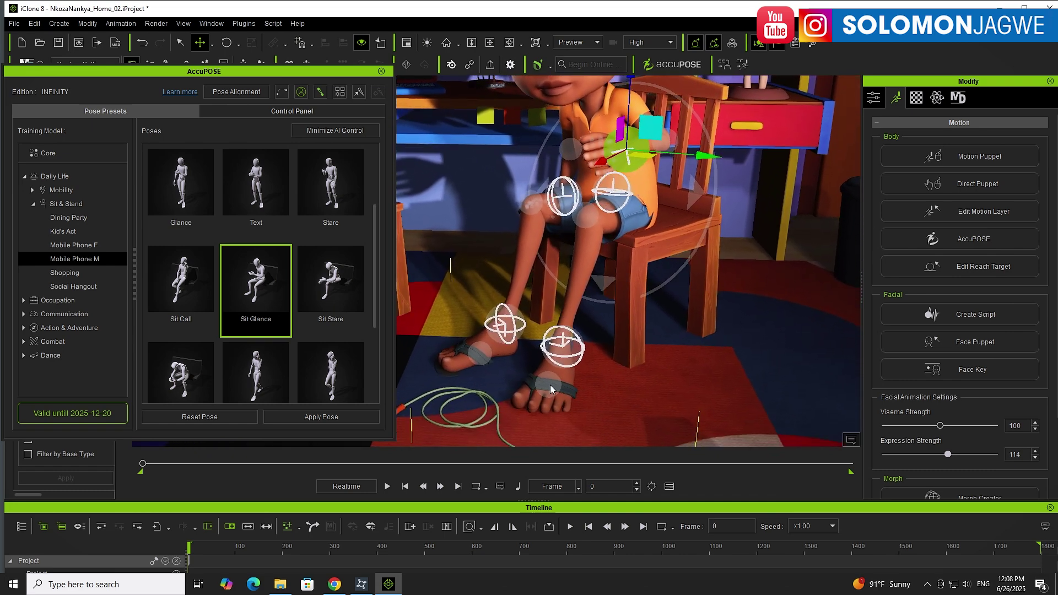
click(549, 386)
drag(551, 317, 550, 312)
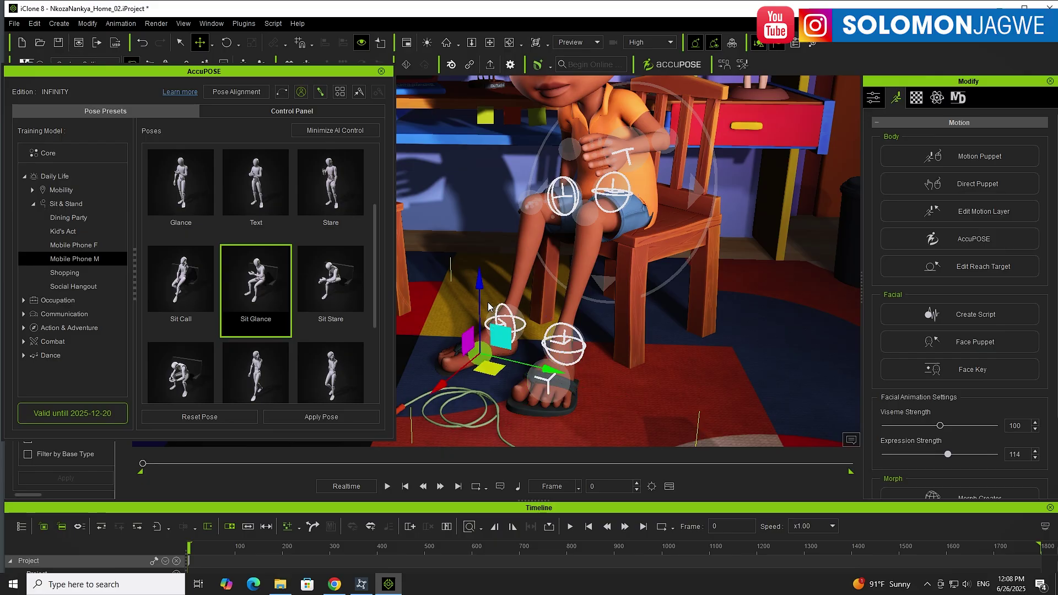
click(479, 350)
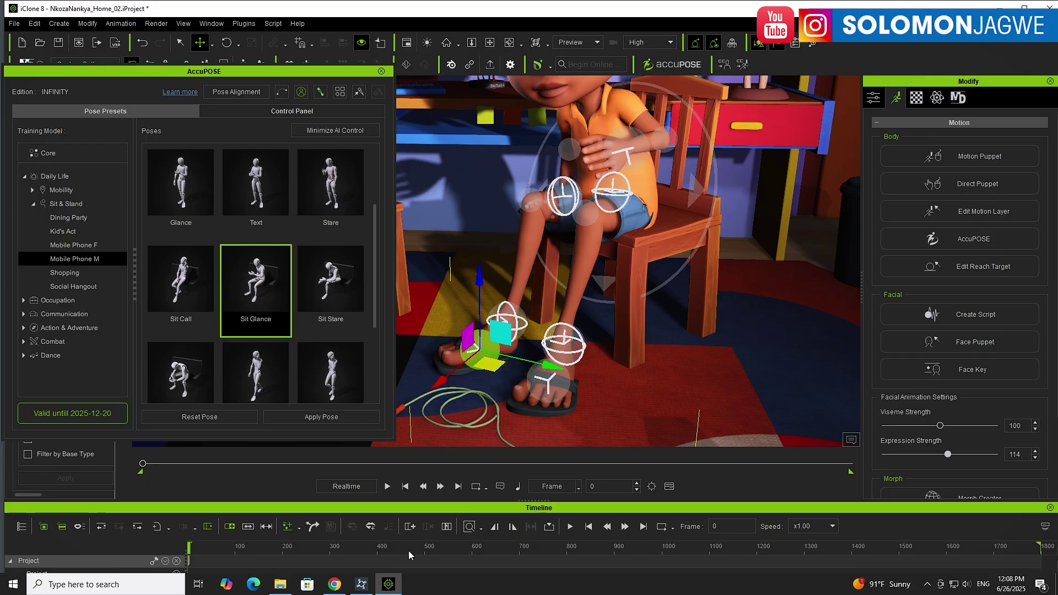
Step: Check the adjusted seated pose from several angles and look through the Mobile Phone M poses
mouse_move(591, 274)
middle_down()
mouse_move(562, 274)
mouse_move(524, 237)
mouse_move(584, 298)
mouse_move(575, 272)
middle_up()
right_drag(575, 272, 545, 253)
scroll(318, 314, down, 3)
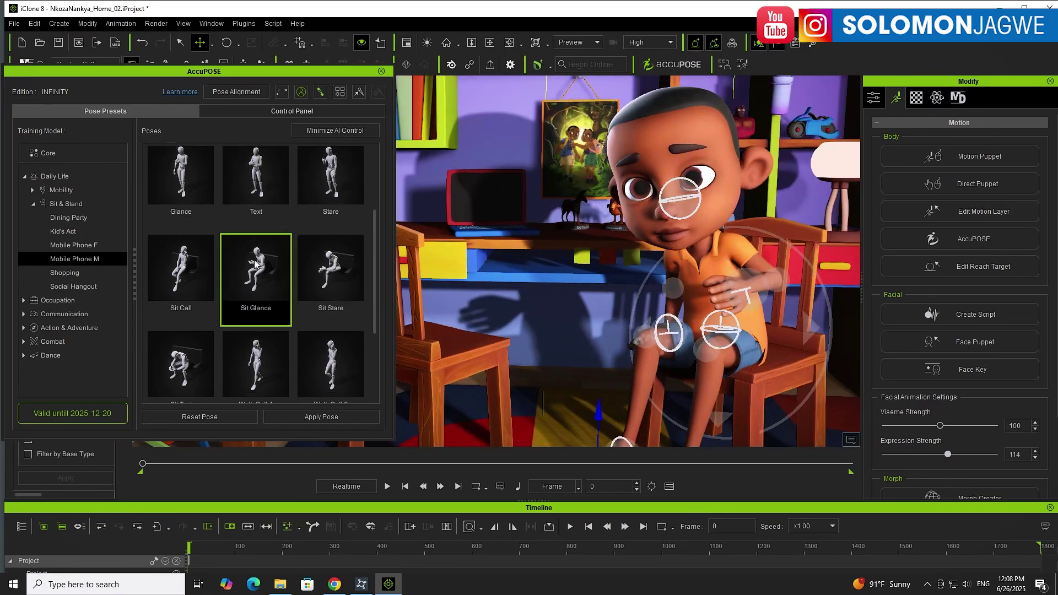
scroll(318, 314, up, 5)
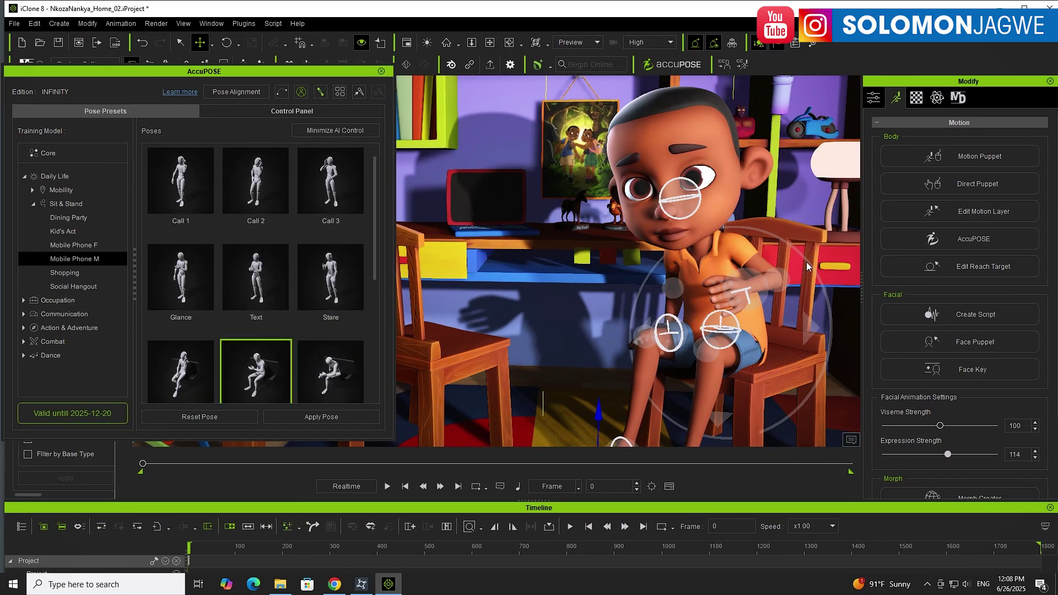
right_drag(805, 262, 681, 314)
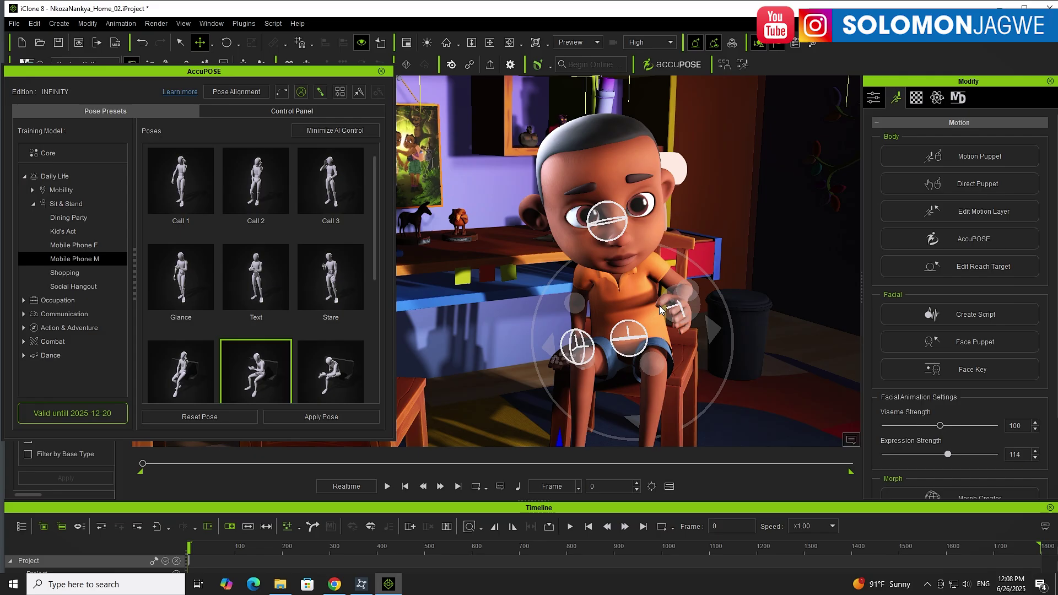
Step: Switch the viewport to full screen and view the seated boy from the side
key(ctrl+7)
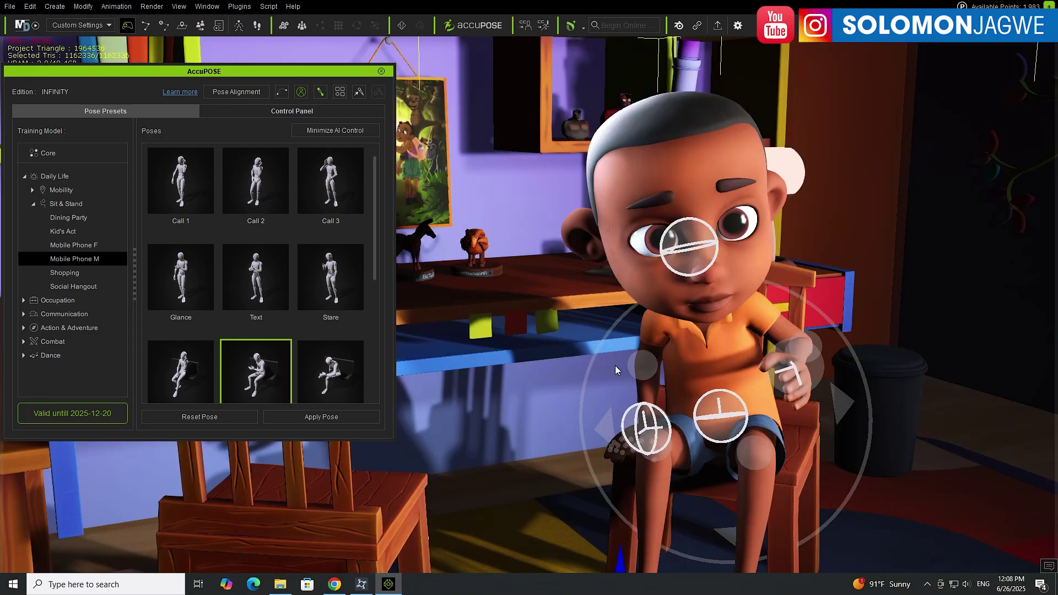
right_drag(640, 347, 518, 367)
middle_drag(589, 378, 555, 362)
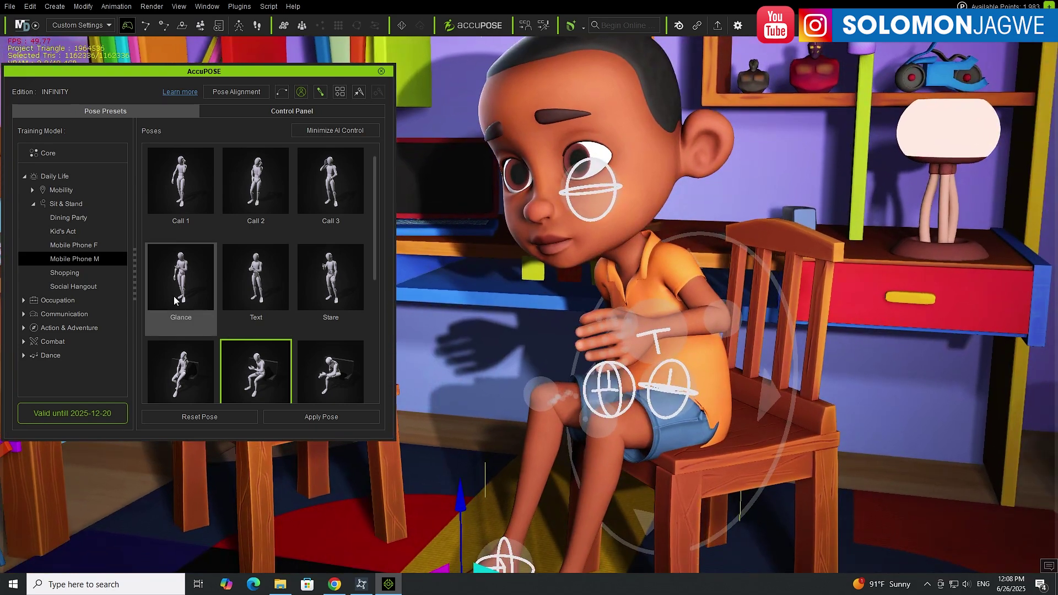
Step: Look through the Core training model's poses down to the basic walks and collapse the Daily Life category
click(48, 154)
scroll(276, 237, down, 1)
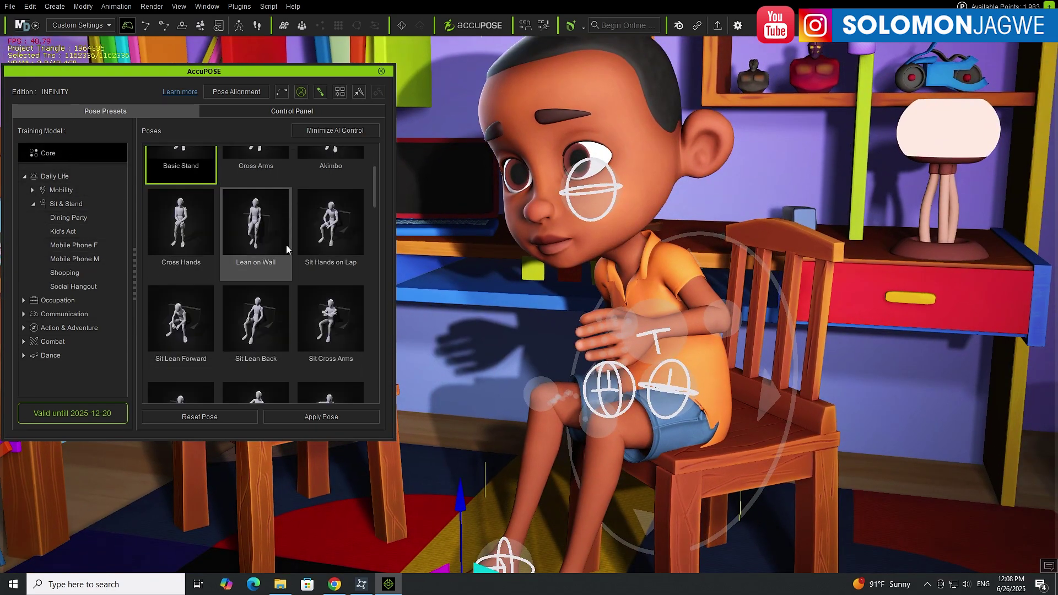
drag(376, 199, 375, 381)
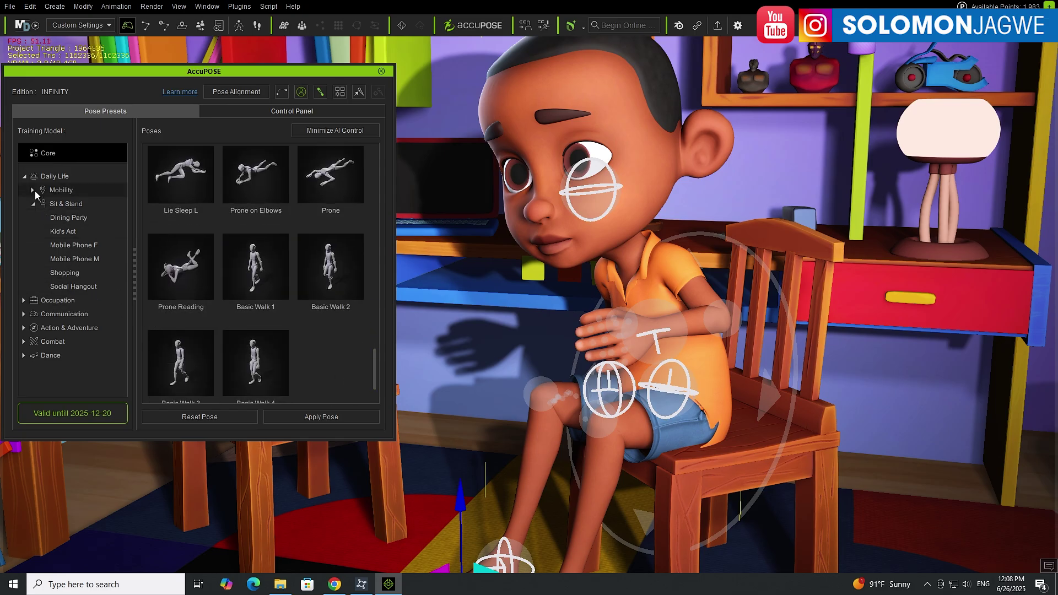
click(24, 175)
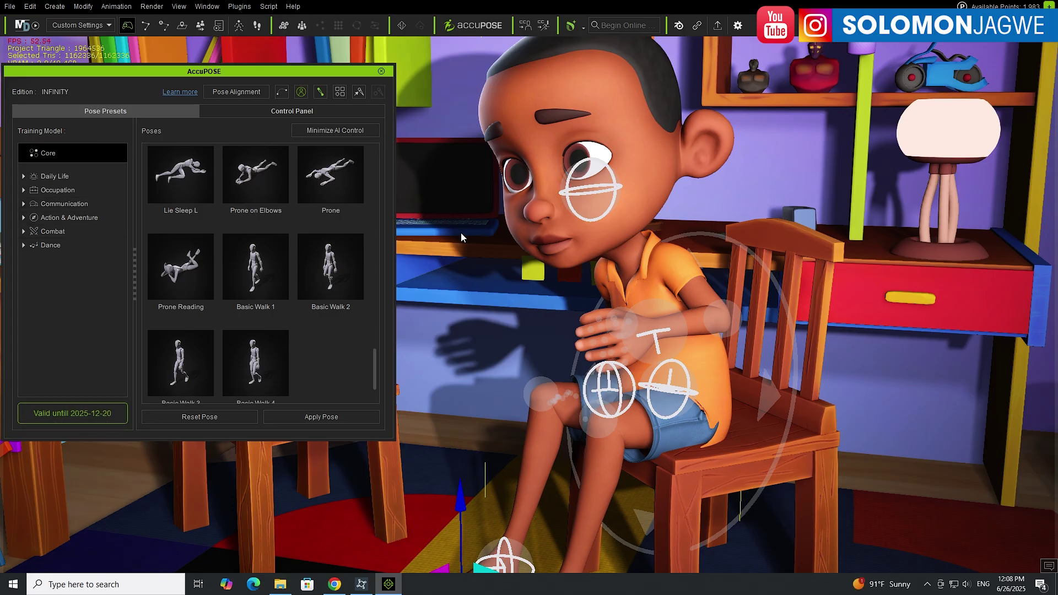
Step: Move the AccuPOSE window lower in the viewport and examine the seated boy from the front and sides
drag(313, 73, 319, 182)
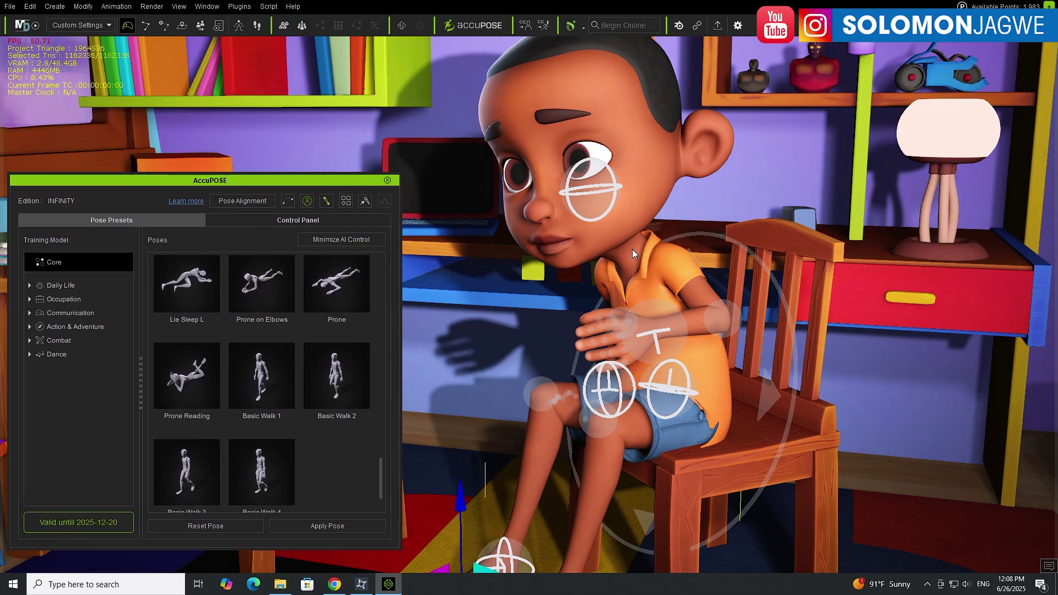
mouse_move(558, 286)
middle_down()
mouse_move(664, 283)
mouse_move(712, 296)
middle_up()
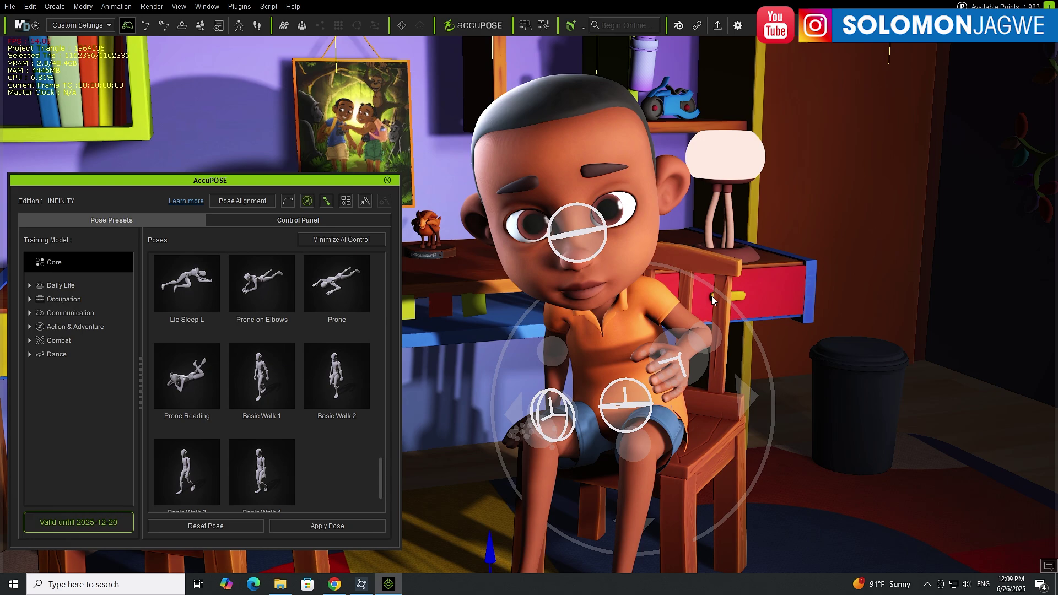
alt+drag(557, 296, 339, 289)
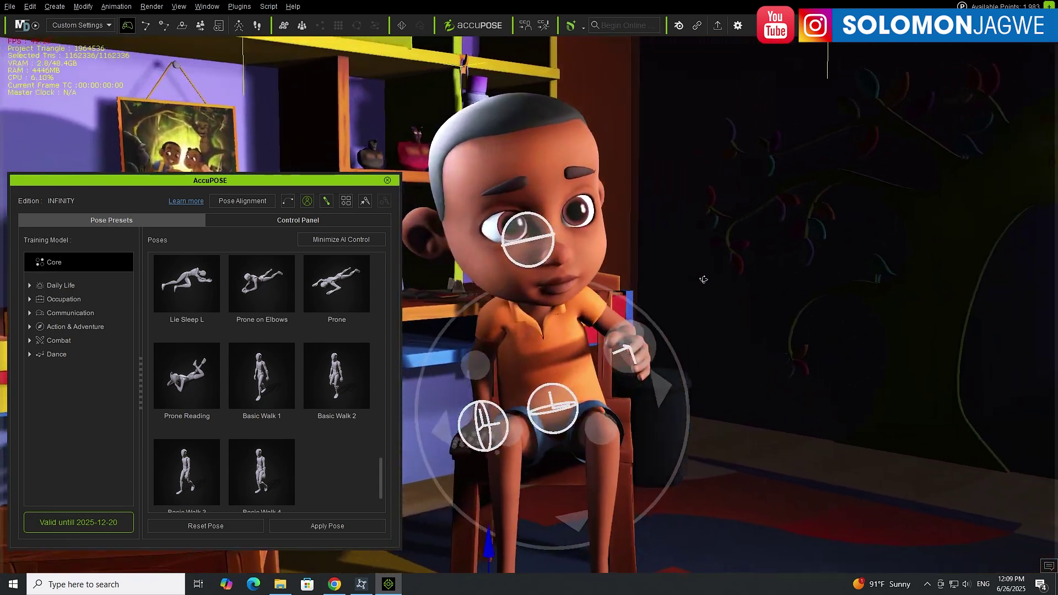
alt+drag(704, 279, 608, 285)
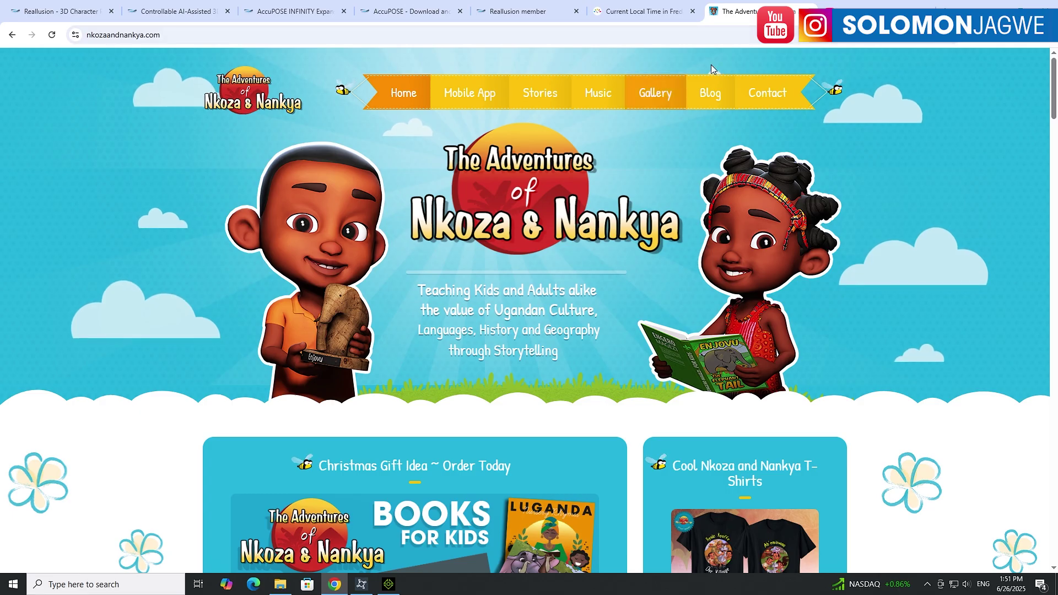
Step: Look over the upper part of the Nkoza & Nankya home page and the videos on its YouTube channel page
scroll(624, 193, down, 8)
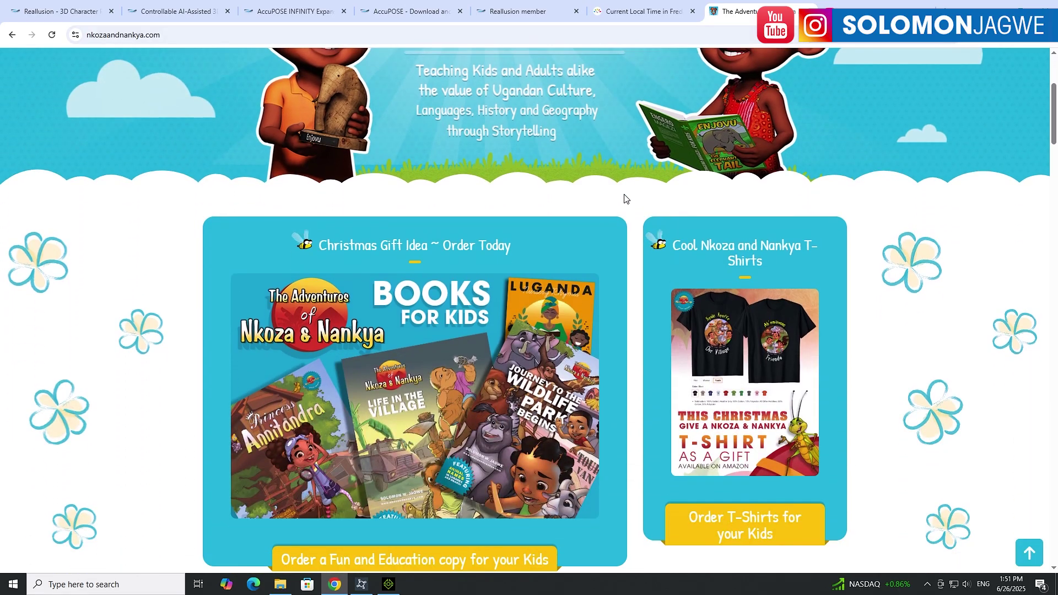
scroll(624, 194, down, 9)
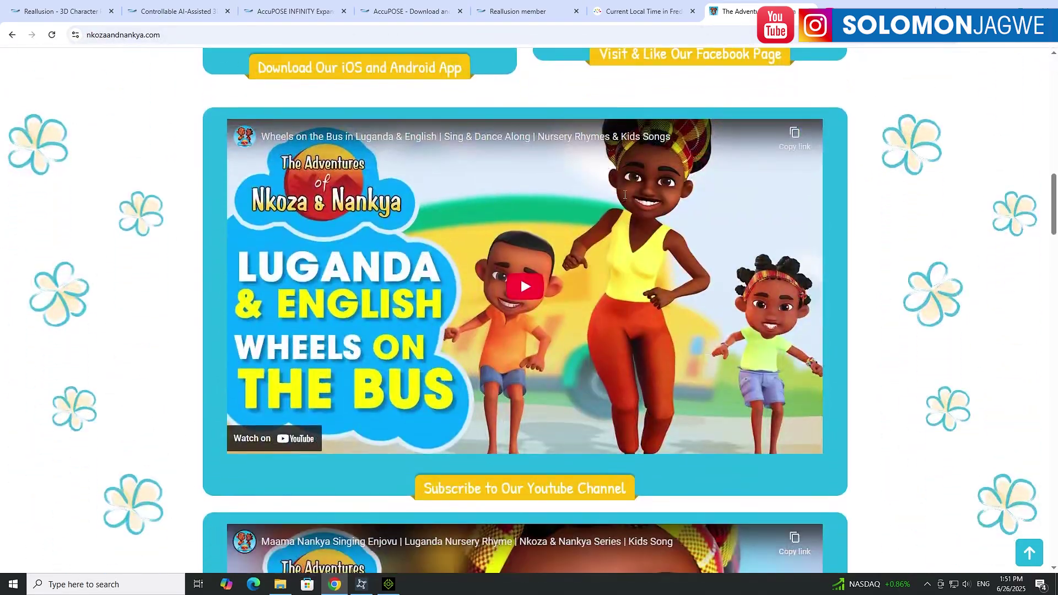
click(831, 7)
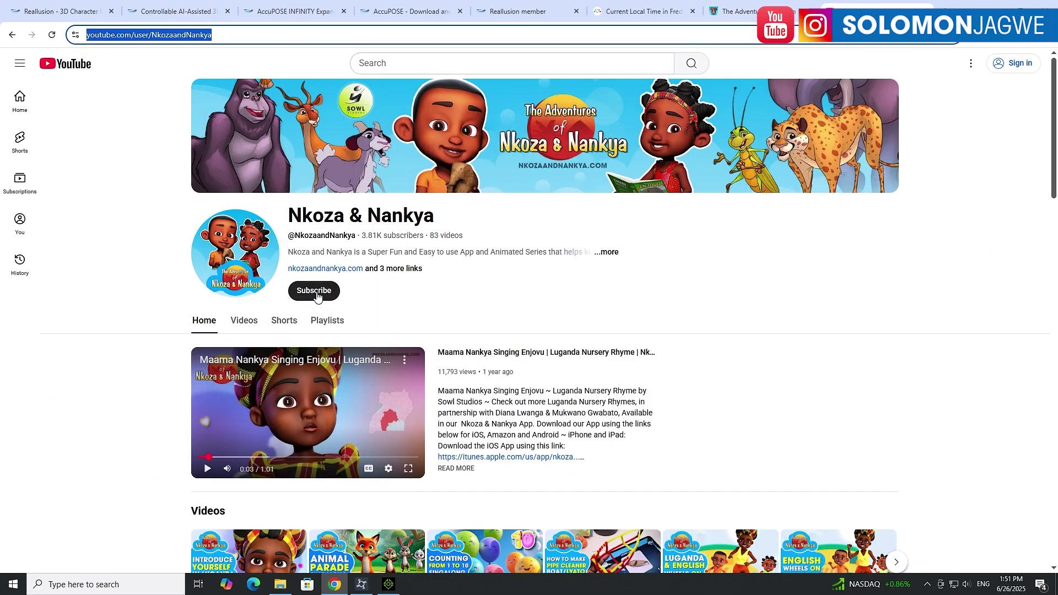
scroll(599, 312, down, 5)
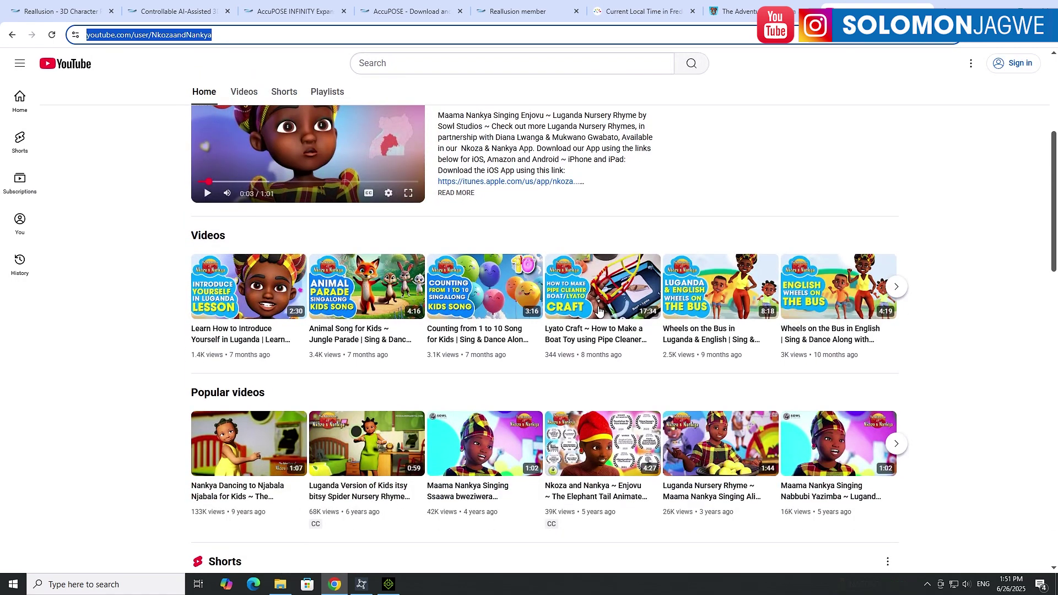
scroll(597, 307, up, 2)
scroll(599, 312, up, 3)
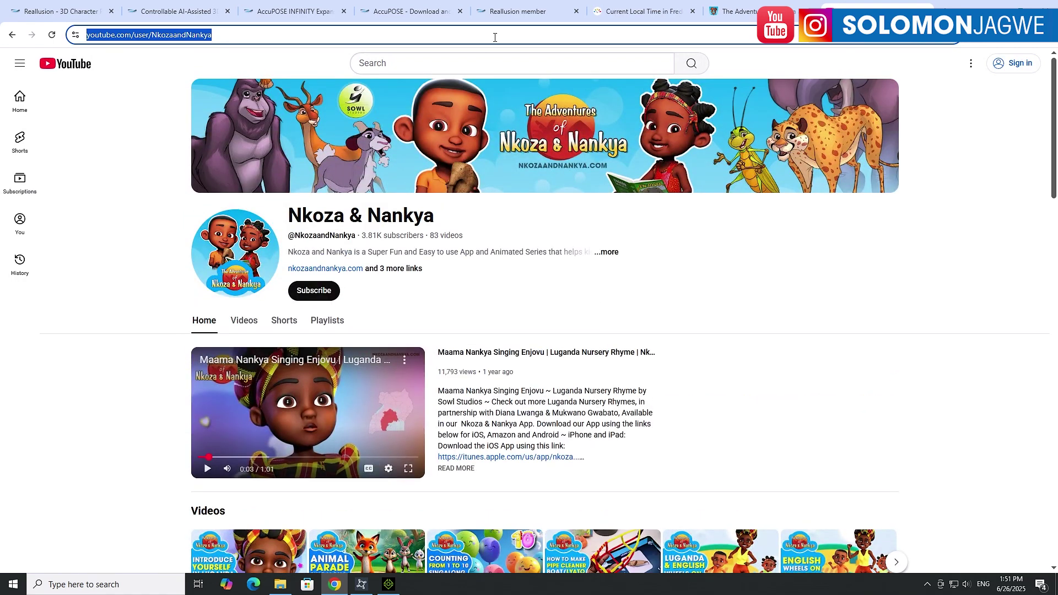
Step: Return to the nkozaandnankya.com page and look through the remaining books and videos down to the footer
click(738, 11)
scroll(863, 245, down, 10)
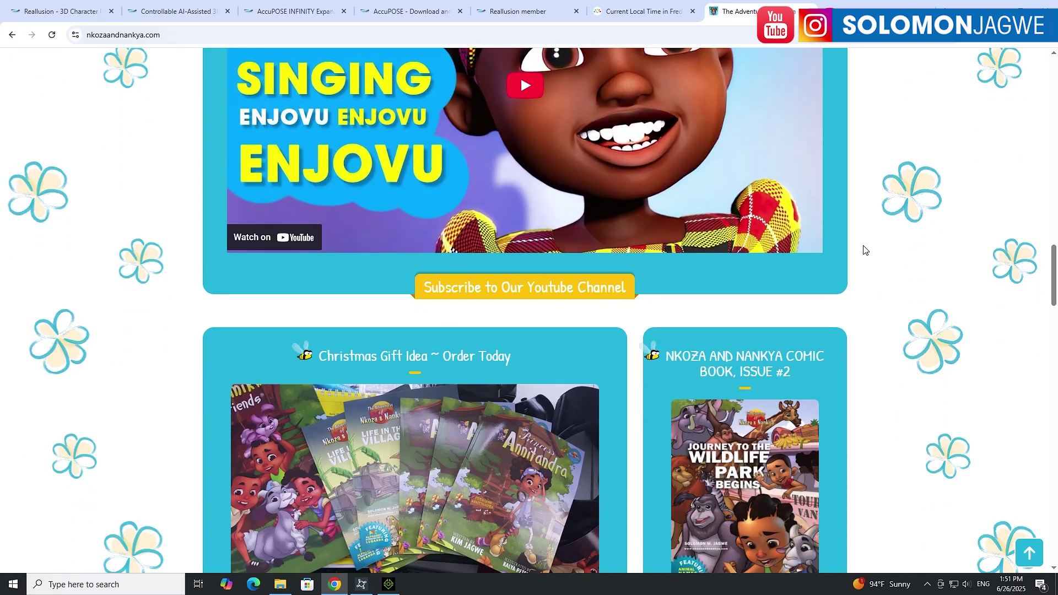
scroll(863, 250, down, 8)
scroll(864, 250, down, 8)
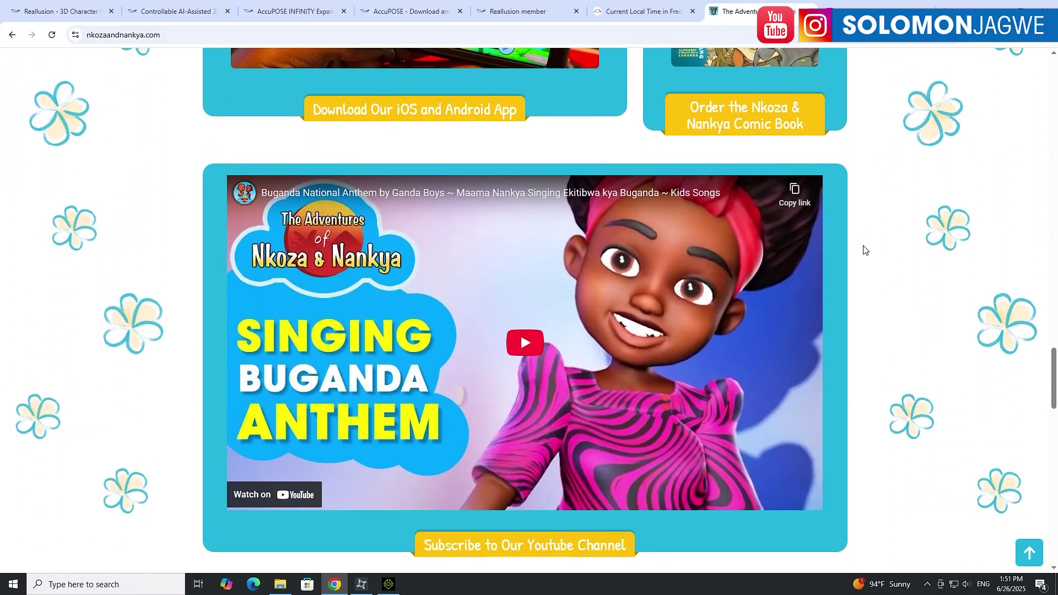
scroll(863, 250, down, 9)
scroll(863, 249, down, 6)
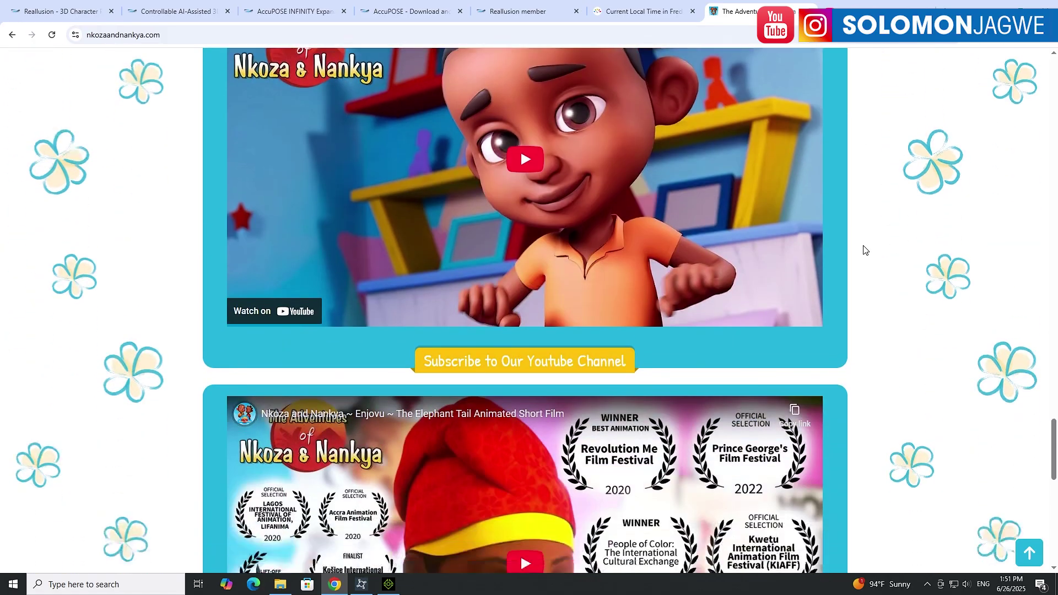
scroll(863, 250, down, 8)
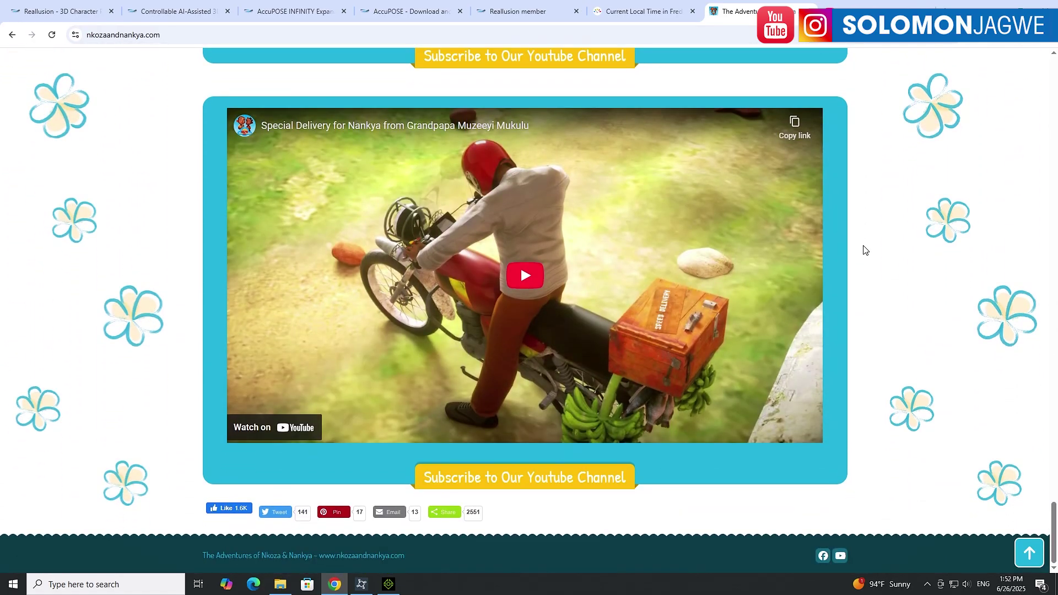
scroll(863, 249, up, 1)
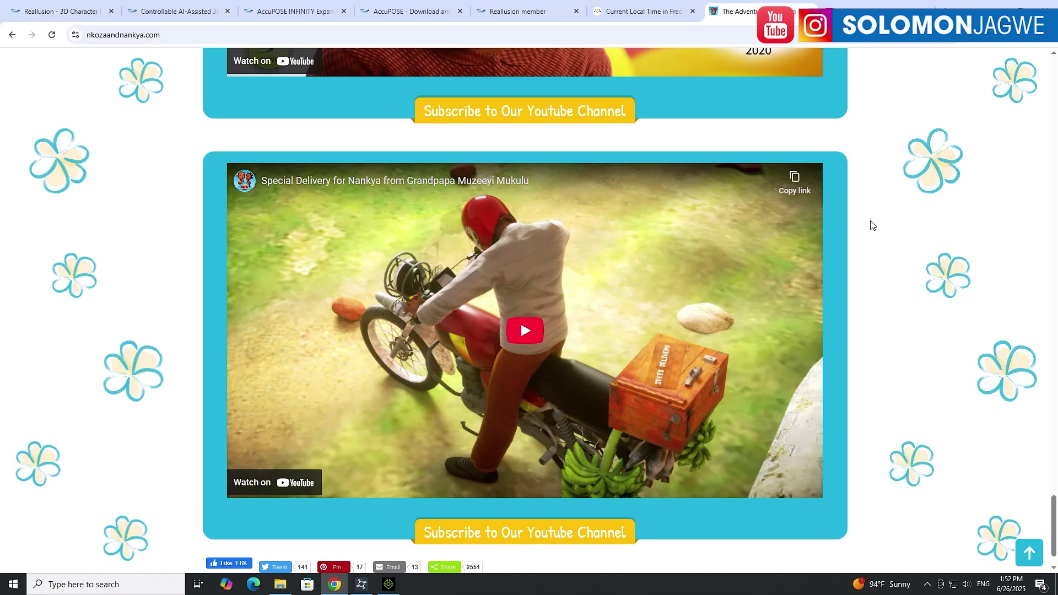
click(818, 108)
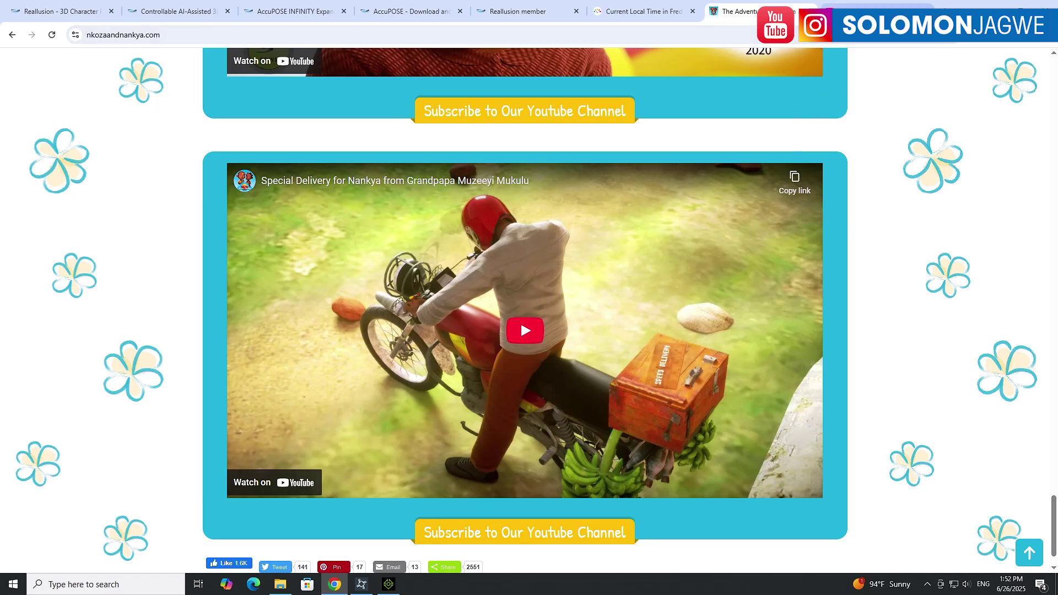